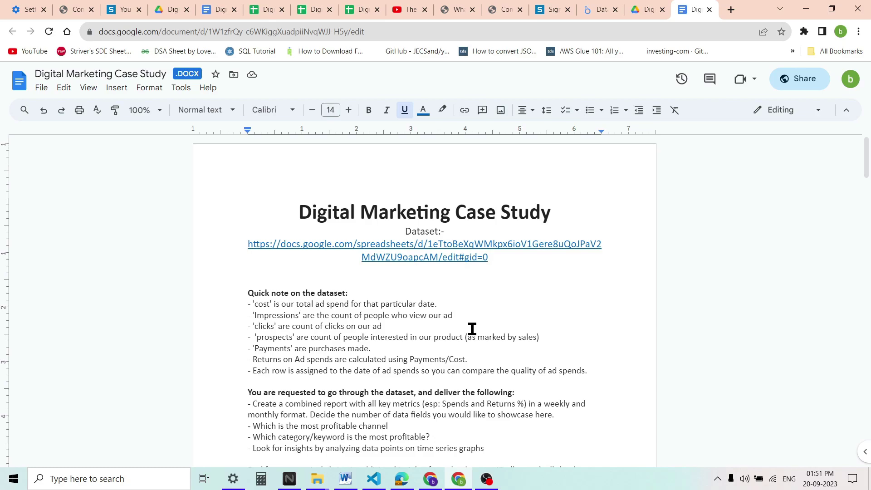
Read through the Digital Marketing Case Study document, including its deliverables, KPI definitions and formulas.
{"action": "scroll", "coordinate": [472, 328], "scroll_direction": "down", "scroll_amount": 5}
{"action": "scroll", "coordinate": [472, 329], "scroll_direction": "down", "scroll_amount": 14}
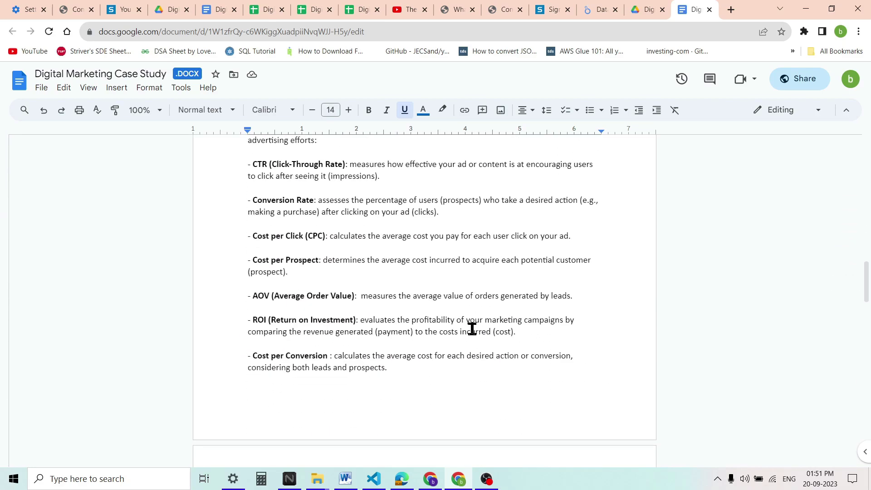
{"action": "scroll", "coordinate": [472, 329], "scroll_direction": "down", "scroll_amount": 10}
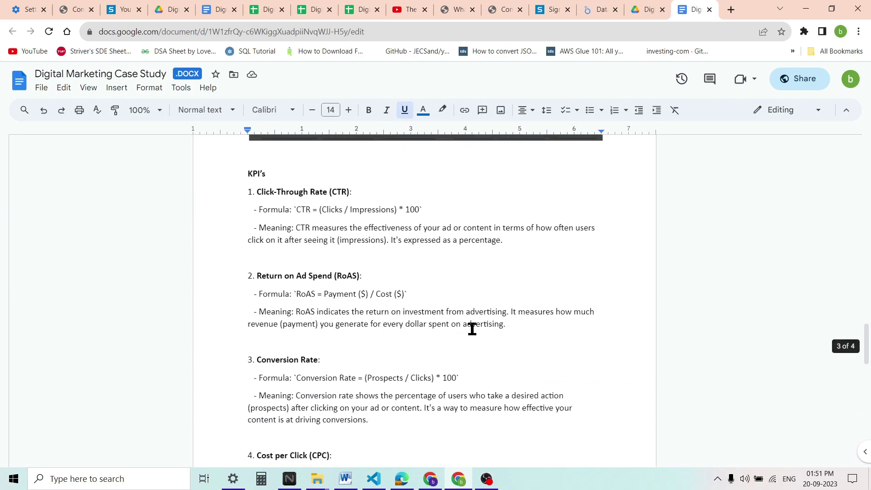
{"action": "scroll", "coordinate": [472, 328], "scroll_direction": "down", "scroll_amount": 15}
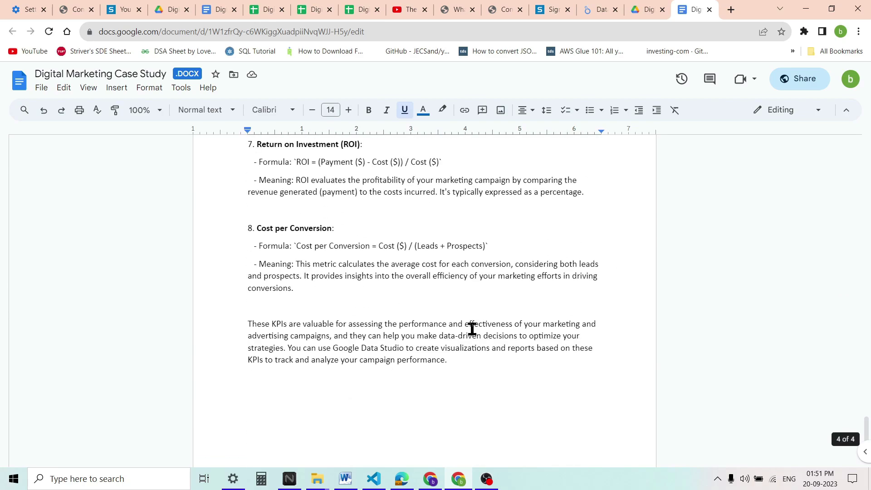
Switch to the Data Marketing Report in Looker Studio and delete the campaign table and the empty component beside it.
{"action": "left_click", "coordinate": [592, 13]}
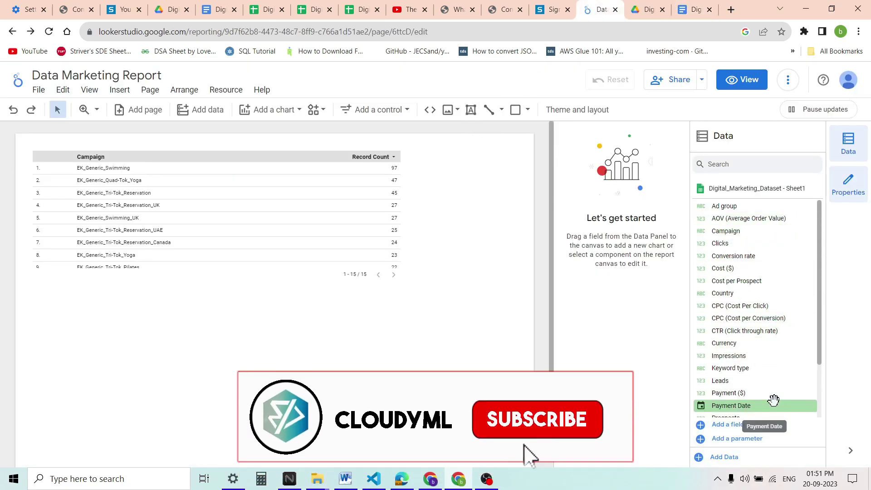
{"action": "scroll", "coordinate": [774, 400], "scroll_direction": "down", "scroll_amount": 2}
{"action": "scroll", "coordinate": [735, 273], "scroll_direction": "up", "scroll_amount": 2}
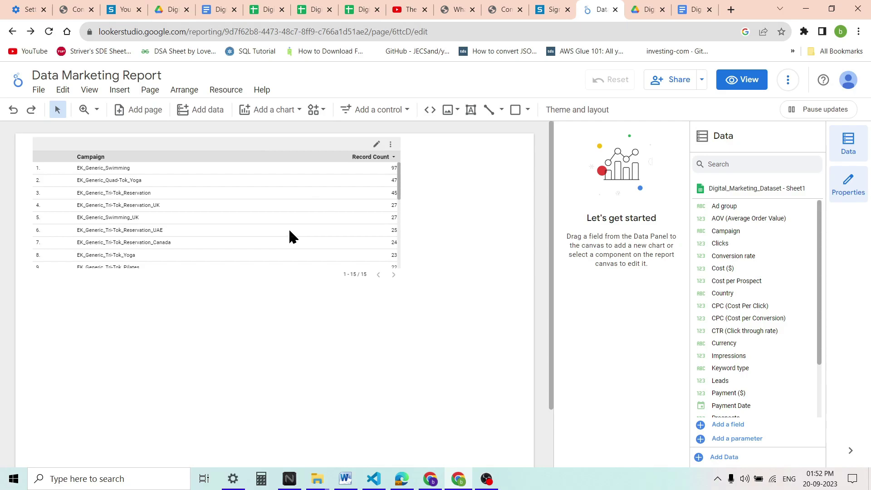
{"action": "left_click_drag", "start_coordinate": [57, 300], "coordinate": [509, 149]}
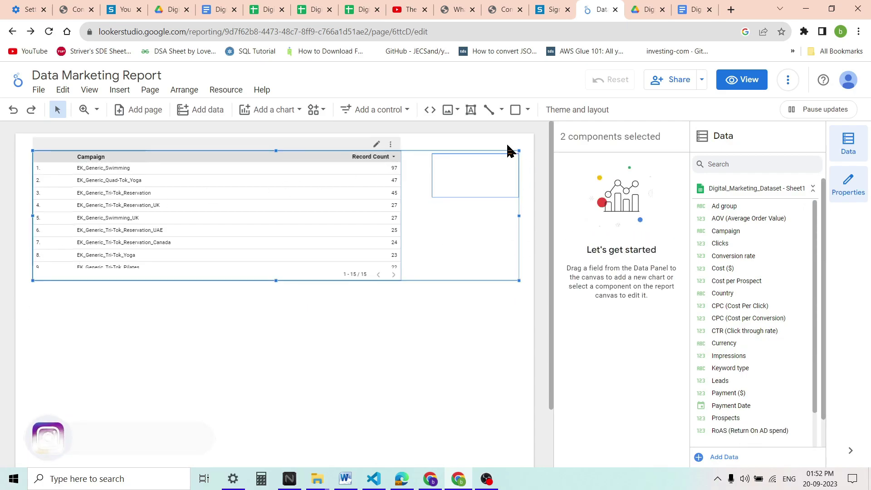
{"action": "key", "text": "Delete"}
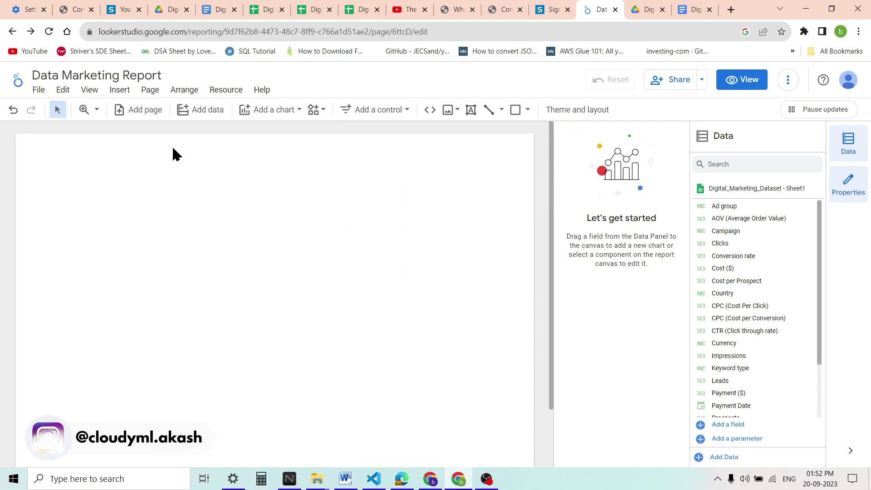
Add a scorecard near the report page's upper-left corner and set its metric to Clicks.
{"action": "left_click", "coordinate": [293, 114]}
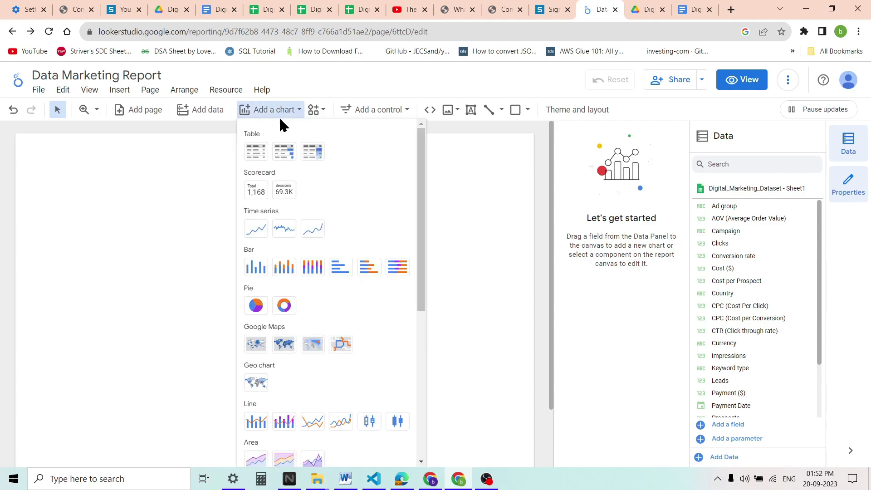
{"action": "left_click", "coordinate": [259, 194]}
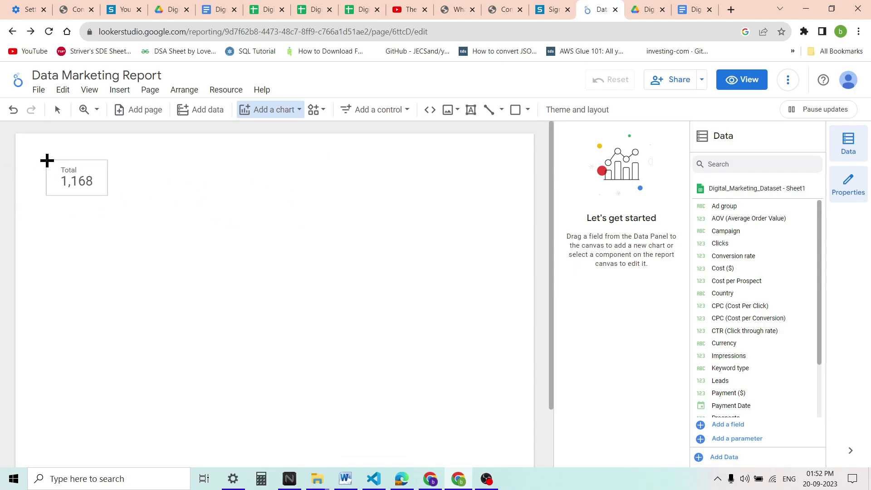
{"action": "left_click", "coordinate": [47, 160]}
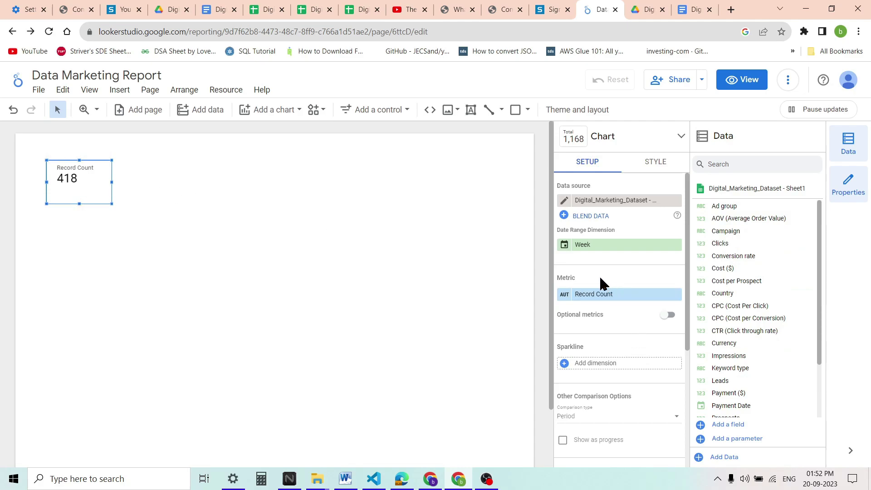
{"action": "left_click", "coordinate": [601, 295]}
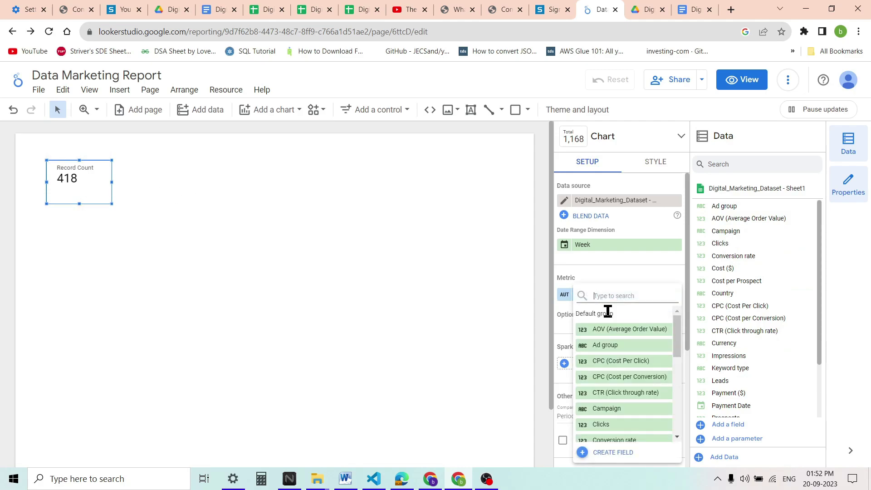
{"action": "type", "text": "cli"}
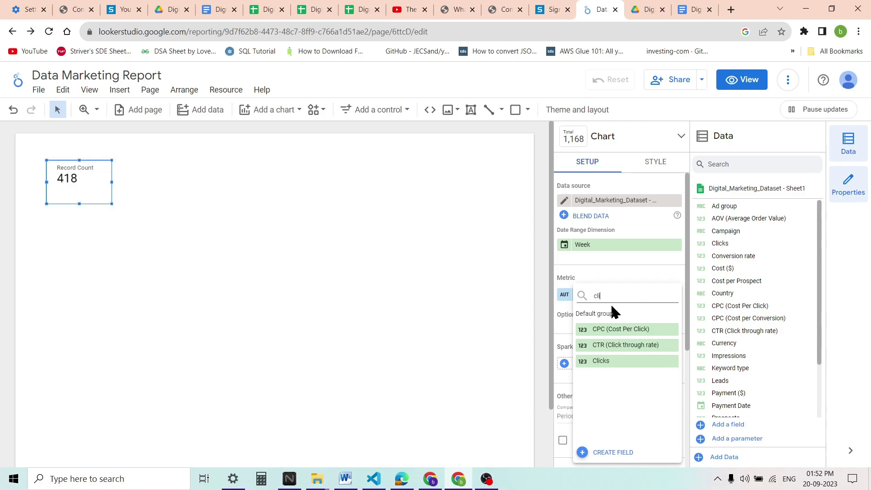
{"action": "left_click", "coordinate": [602, 361]}
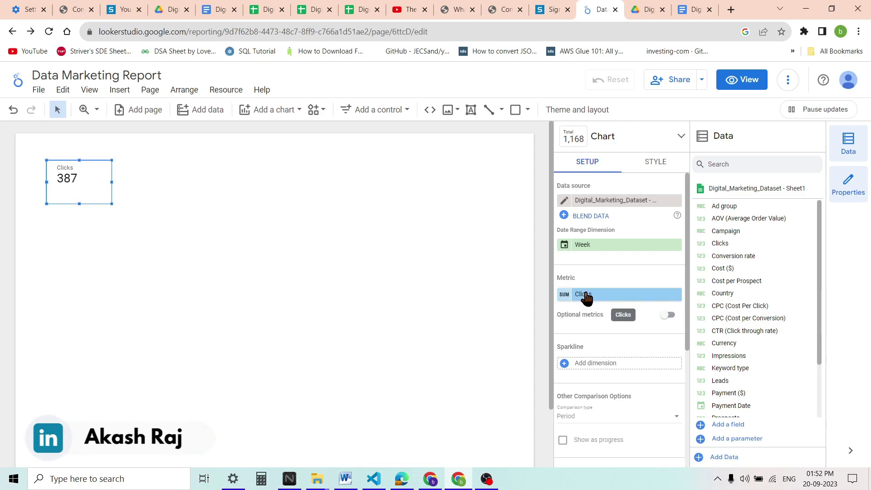
{"action": "left_click", "coordinate": [586, 293]}
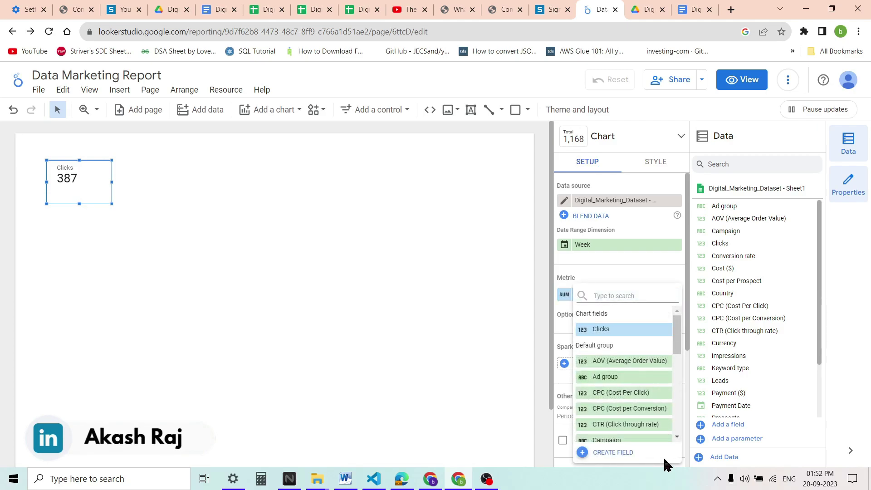
{"action": "scroll", "coordinate": [631, 354], "scroll_direction": "down", "scroll_amount": 5}
{"action": "left_click", "coordinate": [604, 257]}
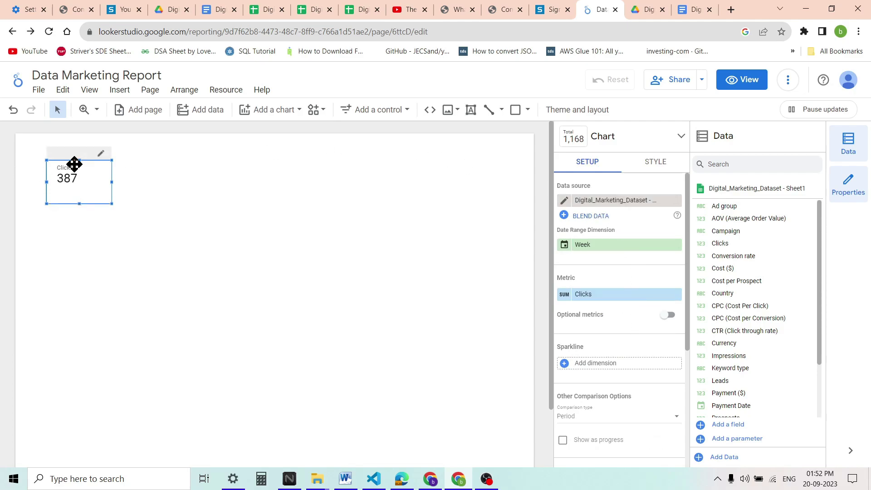
{"action": "right_click", "coordinate": [64, 174]}
{"action": "mouse_move", "coordinate": [64, 177]}
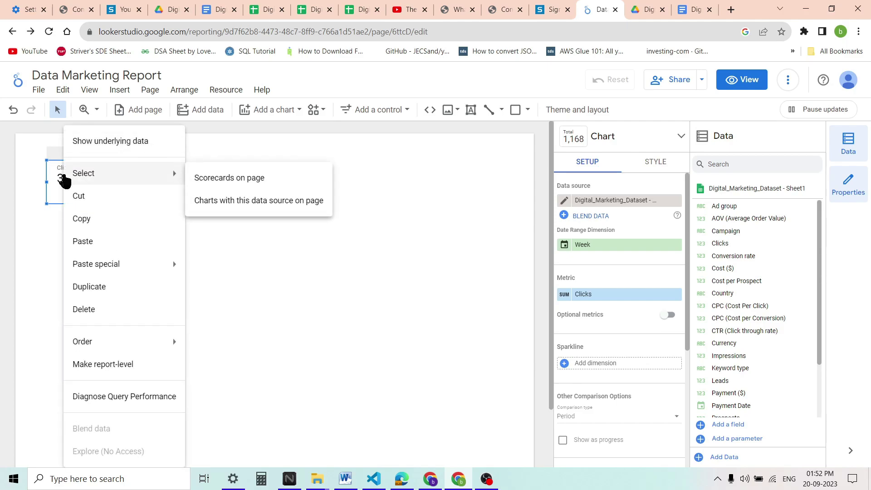
{"action": "left_click", "coordinate": [245, 248]}
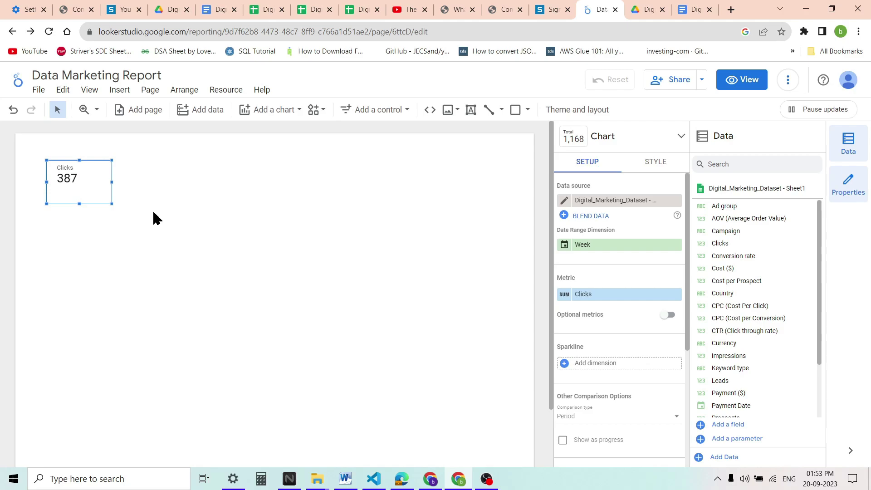
Shrink the Clicks scorecard so its frame fits closely around its label and value.
{"action": "left_click_drag", "start_coordinate": [111, 204], "coordinate": [95, 193]}
{"action": "left_click", "coordinate": [137, 189]}
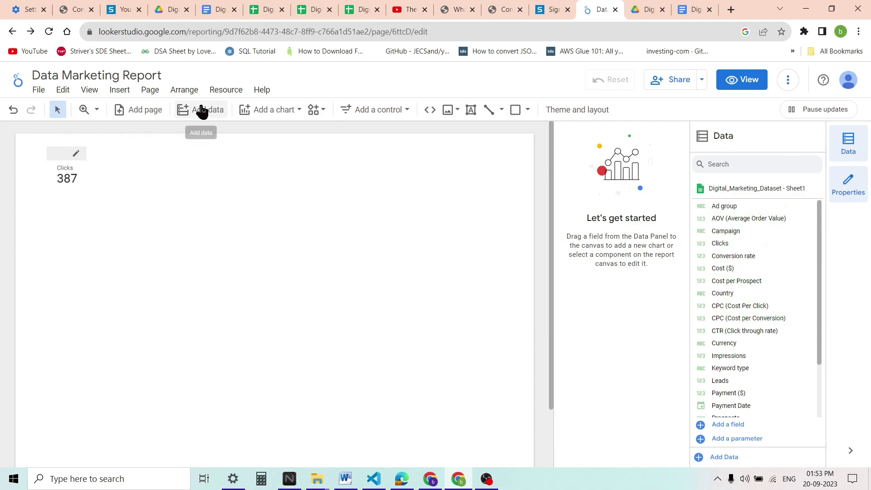
Add a second scorecard beside the Clicks scorecard and set its metric to CTR (Click through rate).
{"action": "left_click", "coordinate": [265, 112]}
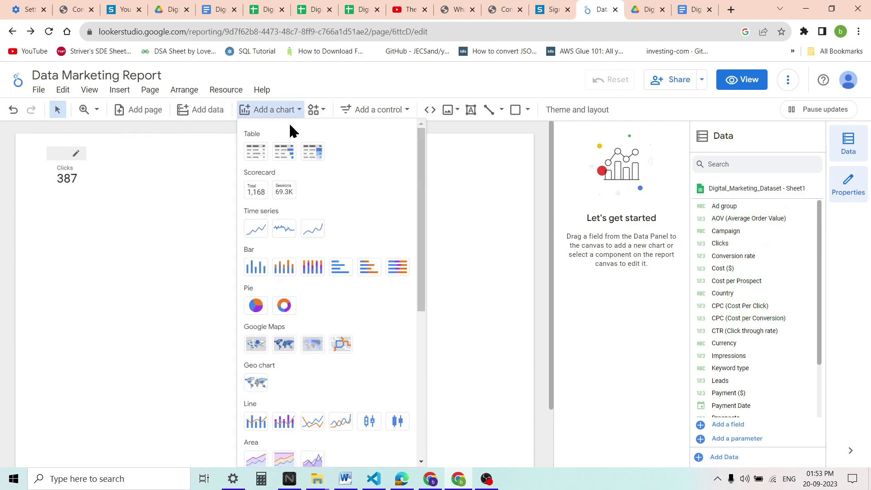
{"action": "left_click", "coordinate": [259, 186]}
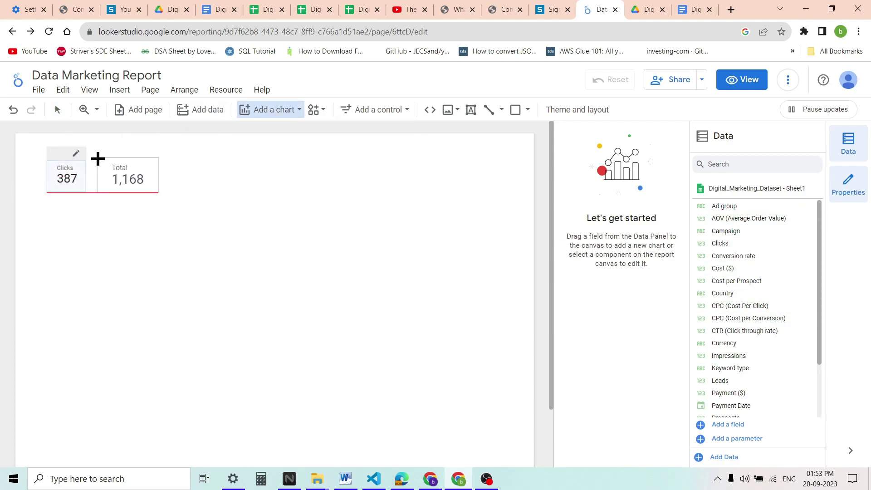
{"action": "left_click", "coordinate": [98, 155]}
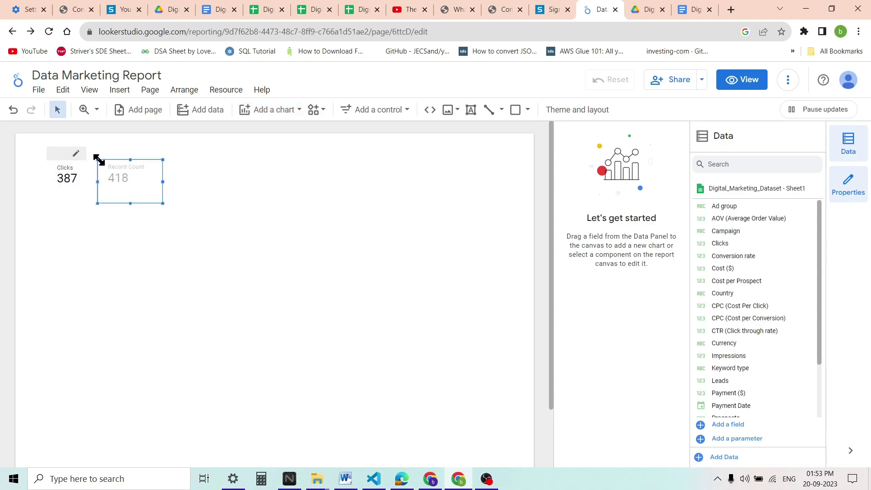
{"action": "left_click", "coordinate": [610, 295]}
{"action": "type", "text": "CTR"}
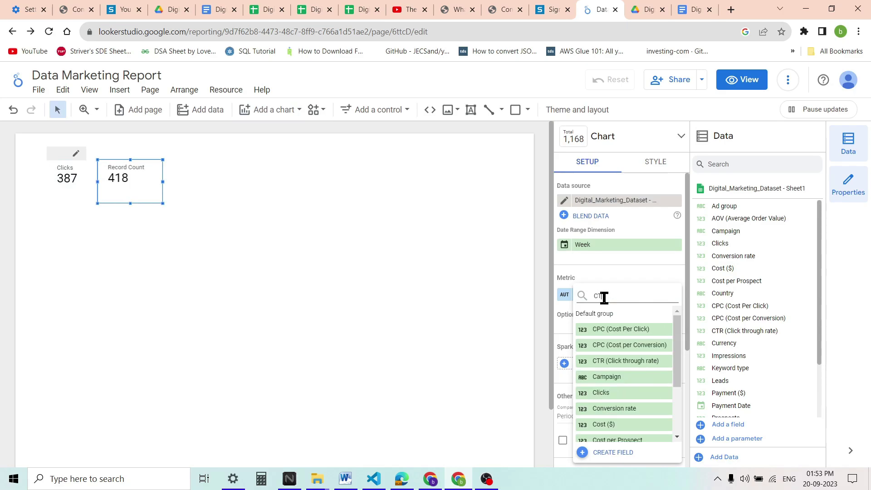
{"action": "left_click", "coordinate": [621, 336]}
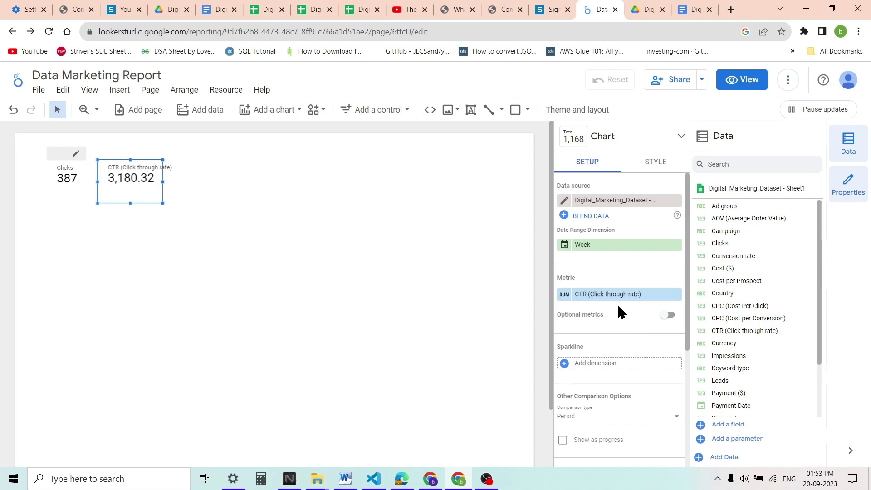
Set the click-through-rate scorecard's metric aggregation to Average and name the metric "Avg. CTR".
{"action": "left_click", "coordinate": [567, 297]}
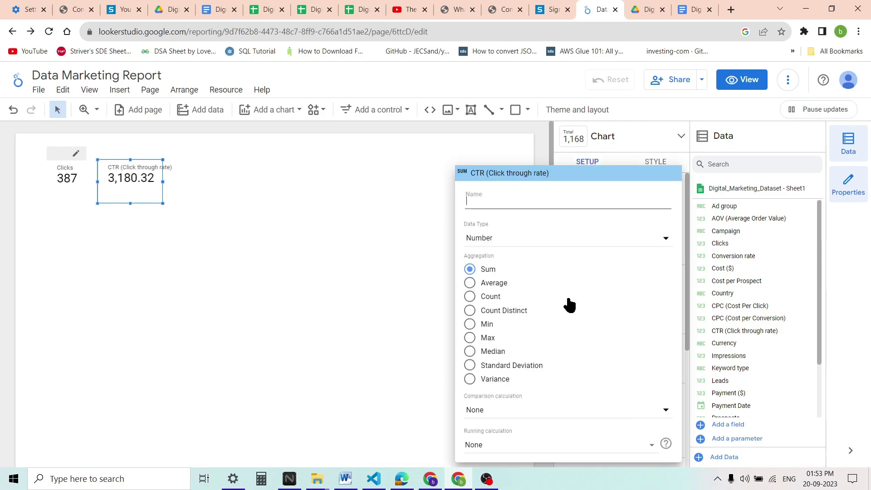
{"action": "left_click", "coordinate": [498, 285]}
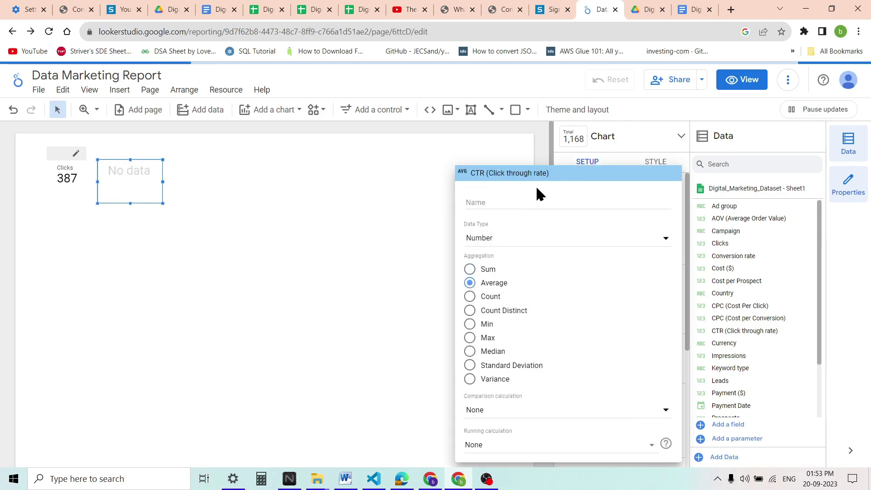
{"action": "left_click", "coordinate": [519, 206]}
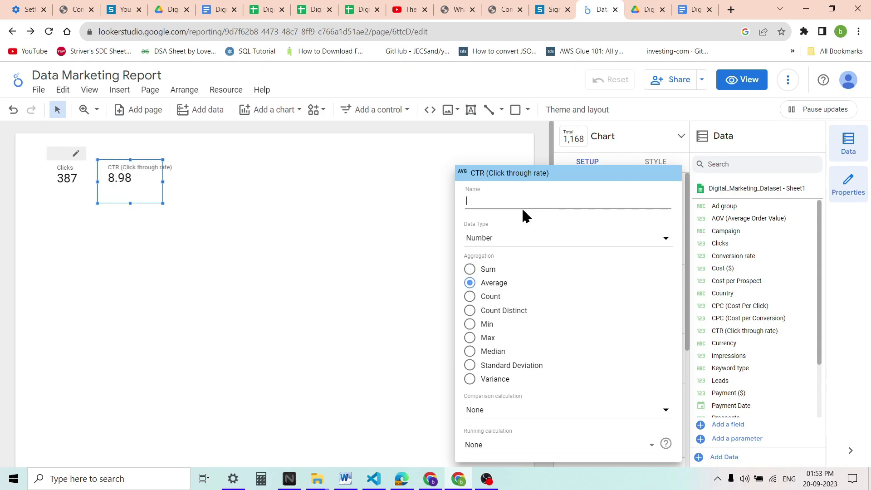
{"action": "type", "text": "Avf"}
{"action": "key", "text": "ctrl+a"}
{"action": "type", "text": "Avg. CTR"}
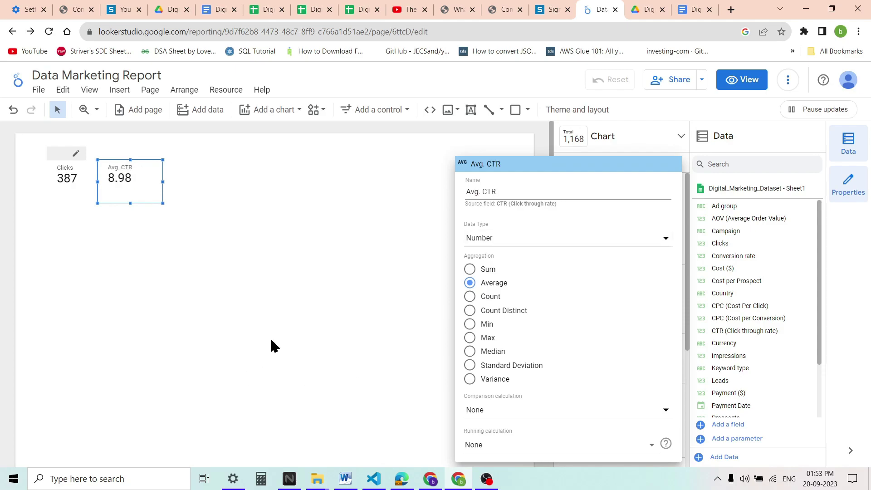
{"action": "key", "text": "Escape"}
Widen the Clicks scorecard slightly and rename its metric "Total Clicks".
{"action": "left_click", "coordinate": [69, 178]}
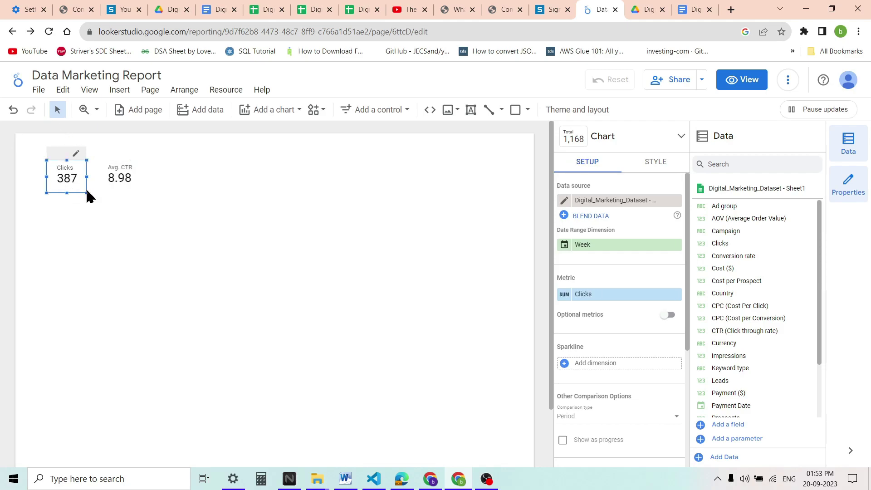
{"action": "left_click_drag", "start_coordinate": [87, 193], "coordinate": [90, 193]}
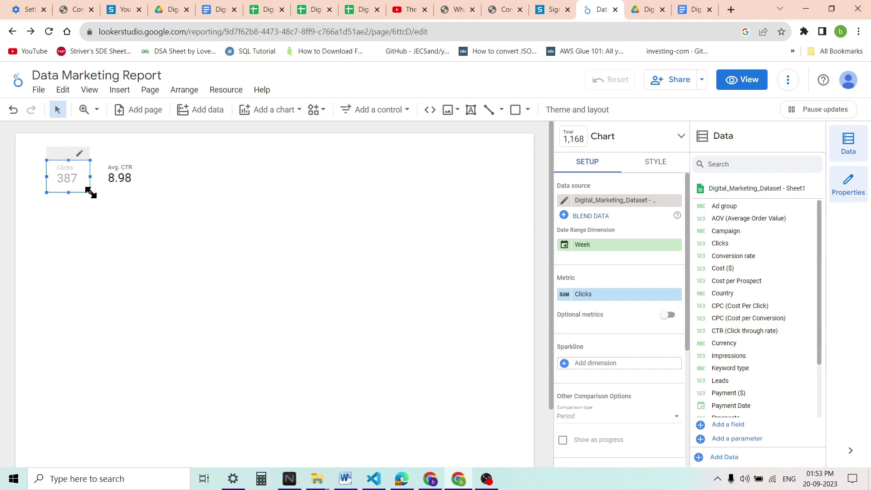
{"action": "left_click", "coordinate": [564, 294]}
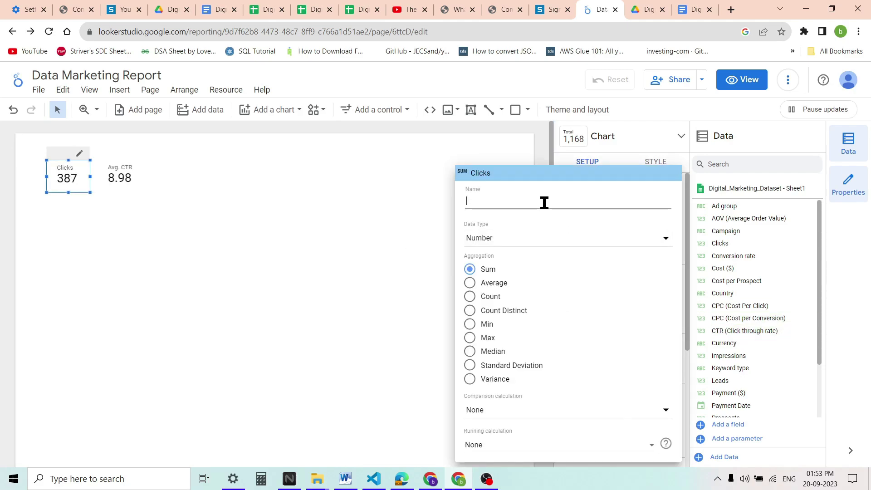
{"action": "type", "text": "Totsl Clicks"}
{"action": "right_click", "coordinate": [474, 189]}
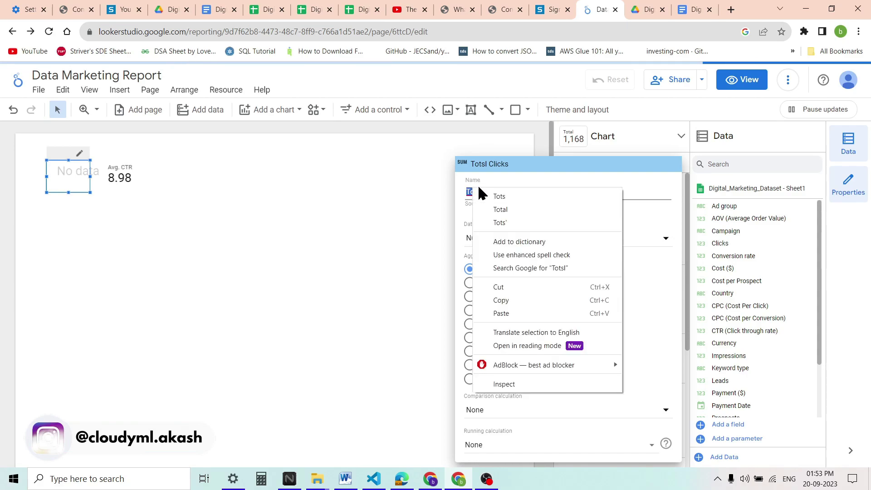
{"action": "left_click", "coordinate": [515, 208]}
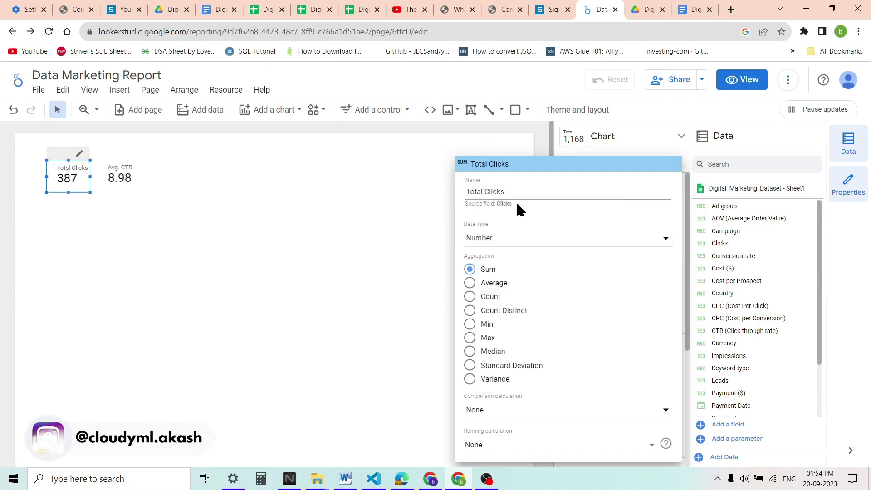
{"action": "left_click", "coordinate": [303, 265]}
Shrink the Avg. CTR scorecard and align it closely beside the Total Clicks scorecard.
{"action": "left_click", "coordinate": [132, 177]}
{"action": "mouse_move", "coordinate": [134, 178]}
{"action": "left_mouse_down"}
{"action": "mouse_move", "coordinate": [159, 200]}
{"action": "mouse_move", "coordinate": [144, 189]}
{"action": "left_mouse_up"}
{"action": "left_click", "coordinate": [196, 178]}
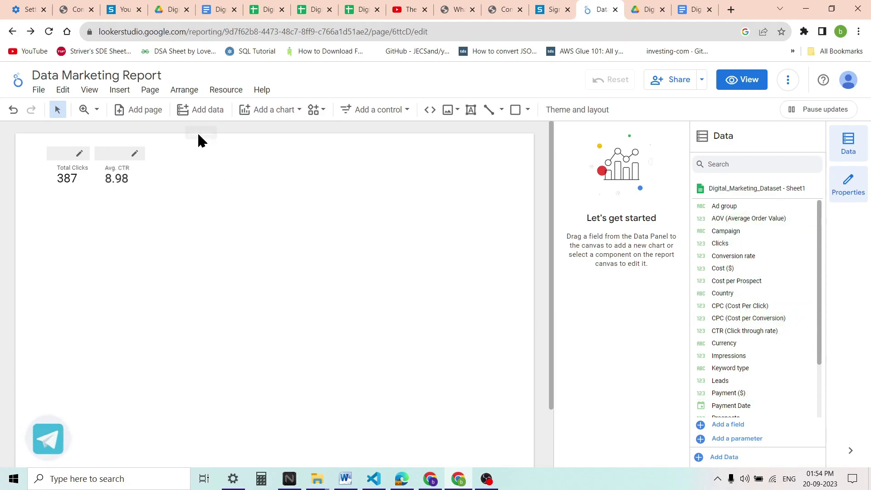
Add a third scorecard beside the Avg. CTR scorecard.
{"action": "left_click", "coordinate": [267, 113]}
{"action": "left_click", "coordinate": [250, 193]}
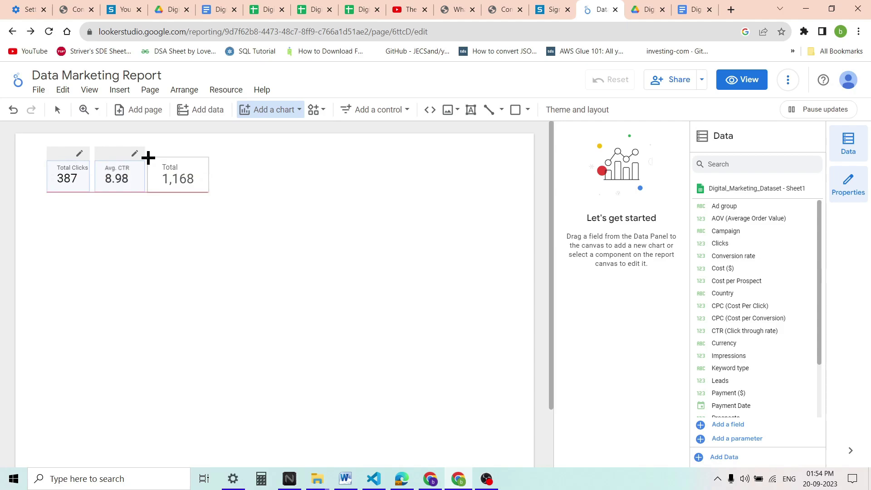
{"action": "left_click", "coordinate": [149, 158]}
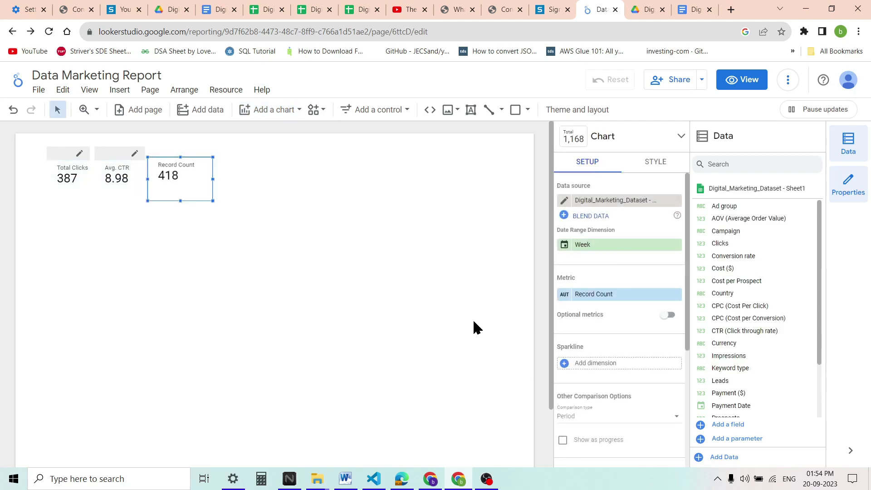
Name the new scorecard's Record Count metric "Total Impressions" with the Number data type.
{"action": "left_click", "coordinate": [564, 295]}
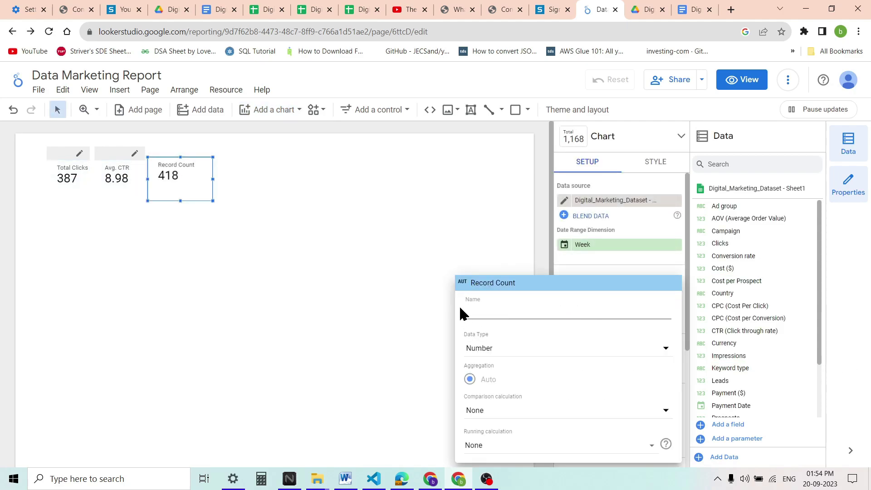
{"action": "type", "text": "T"}
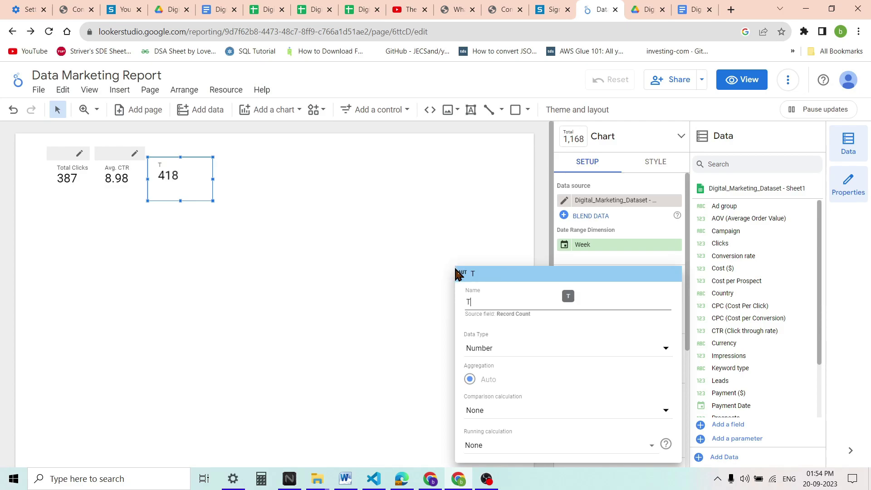
{"action": "type", "text": "otal Impressions"}
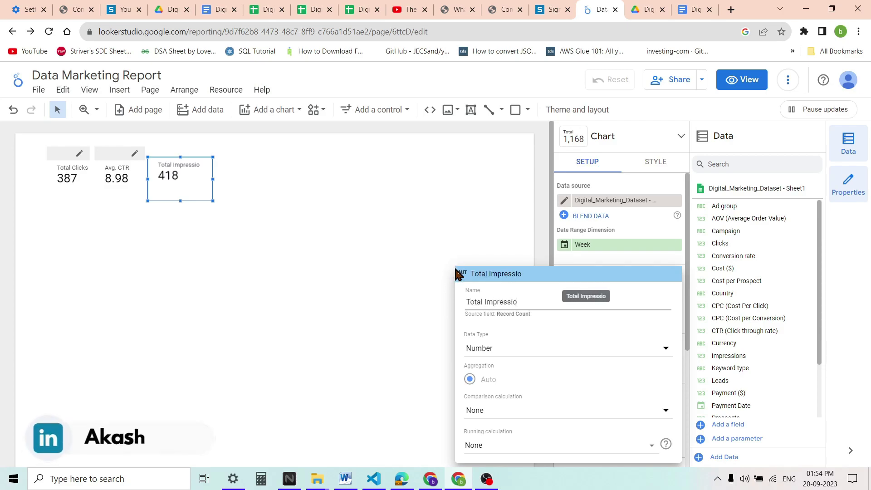
{"action": "left_click", "coordinate": [503, 353]}
{"action": "mouse_move", "coordinate": [505, 360]}
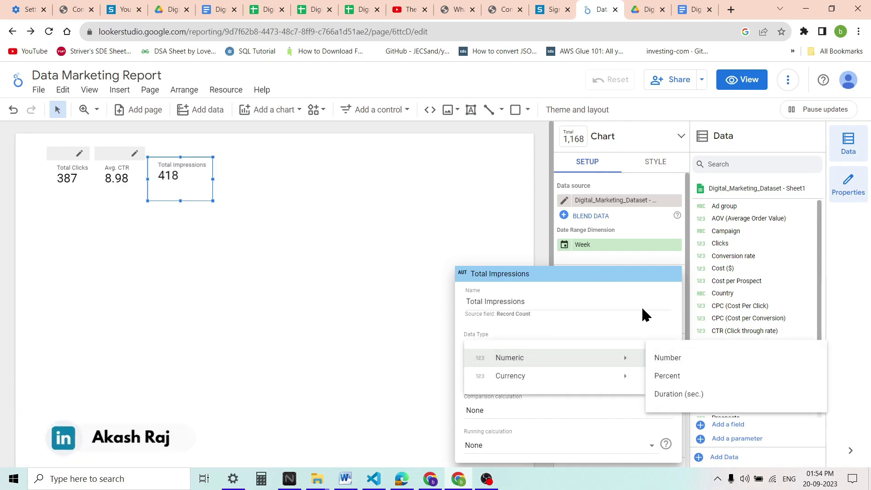
{"action": "left_click", "coordinate": [667, 358]}
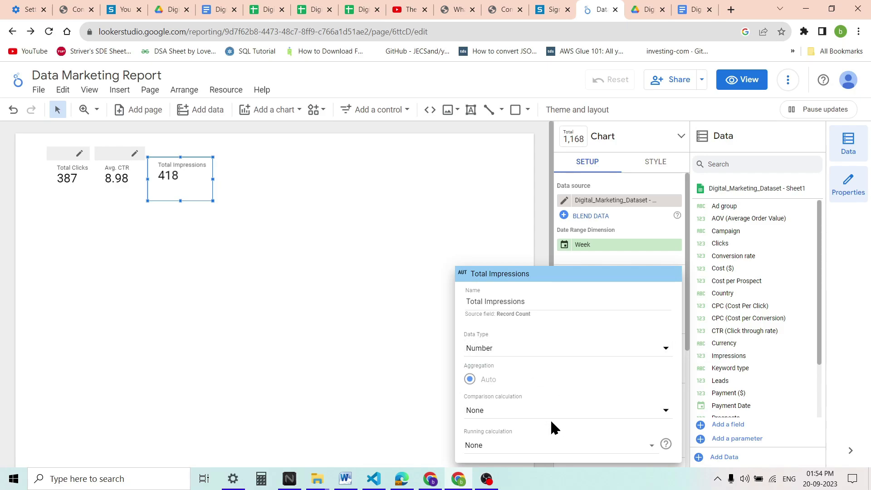
{"action": "left_click", "coordinate": [376, 334]}
Set the third scorecard's metric to Impressions and name it "Total Impressions".
{"action": "left_click", "coordinate": [622, 295]}
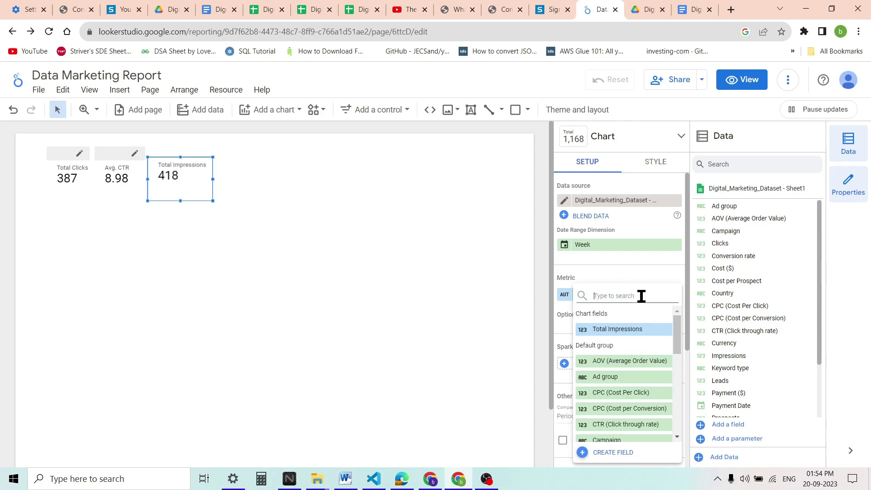
{"action": "type", "text": "impre"}
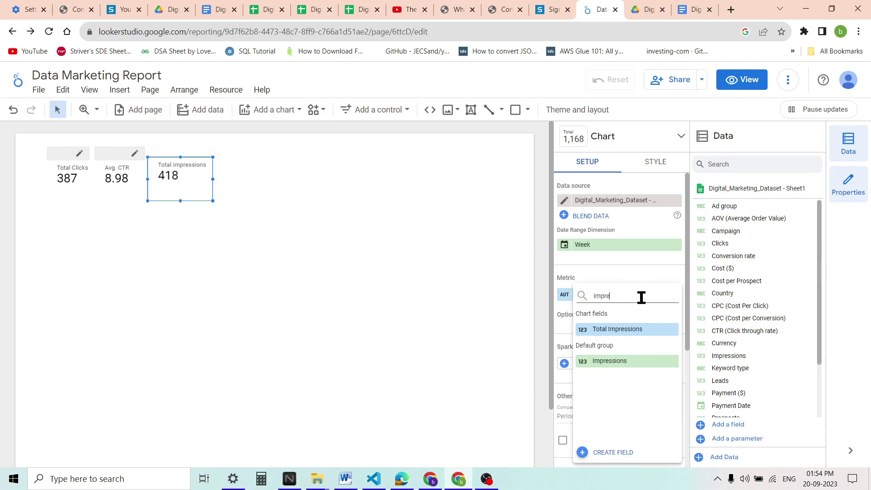
{"action": "left_click", "coordinate": [621, 362]}
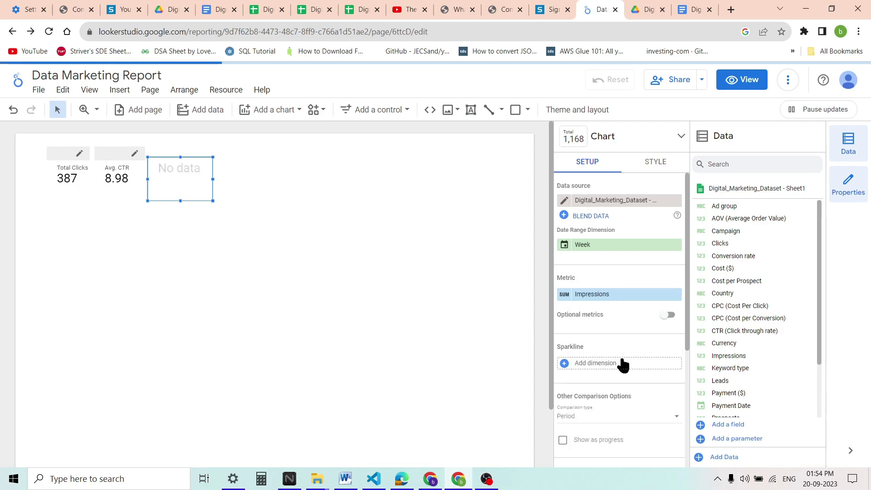
{"action": "left_click", "coordinate": [564, 295]}
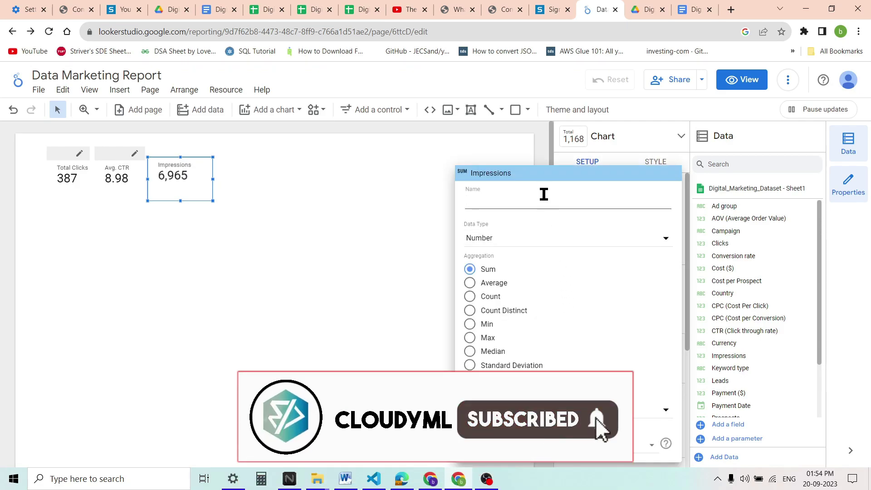
{"action": "type", "text": "Total Impe"}
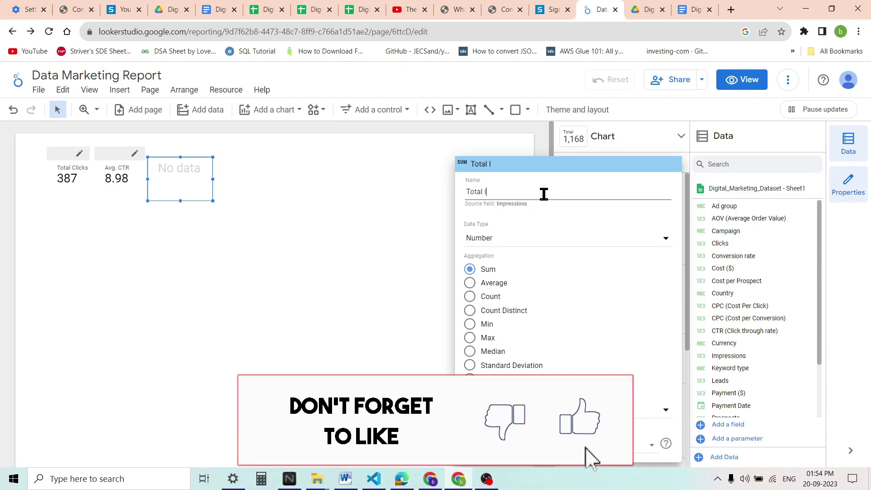
{"action": "type", "text": "re"}
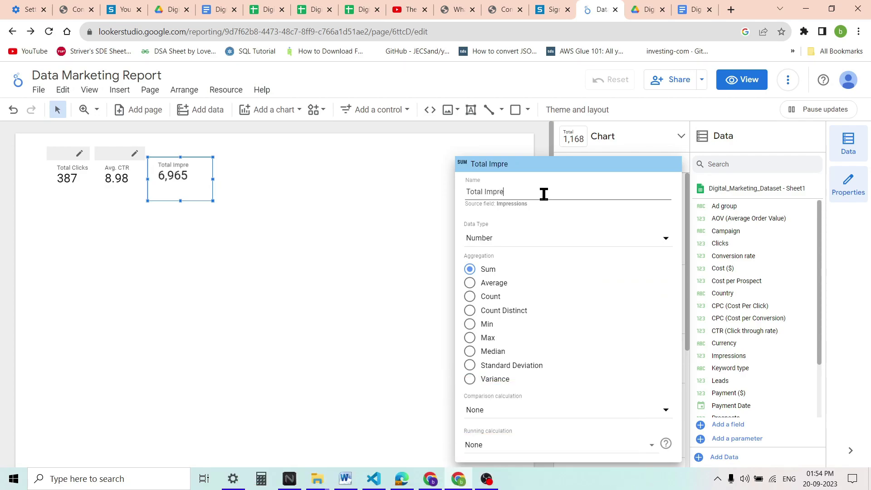
{"action": "type", "text": "ssions"}
{"action": "left_click", "coordinate": [329, 282]}
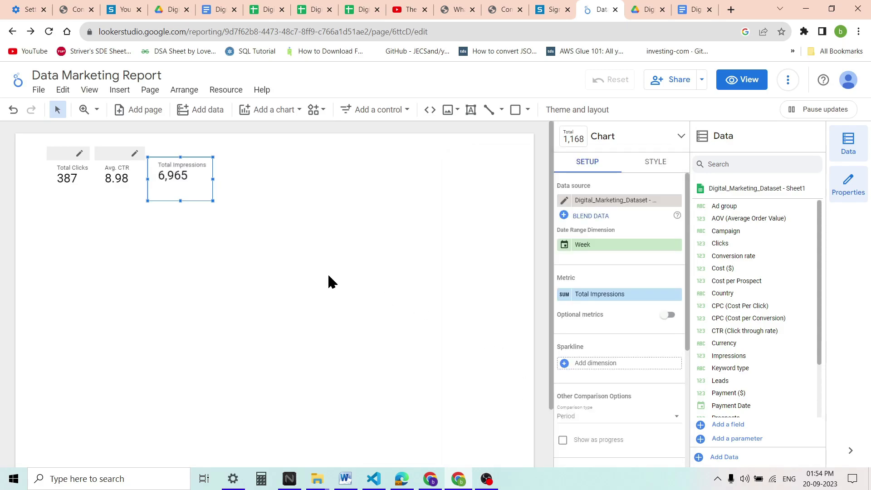
Resize the Total Impressions scorecard to match the height of the other two and align it in their row.
{"action": "left_click", "coordinate": [344, 212]}
{"action": "left_click", "coordinate": [190, 181]}
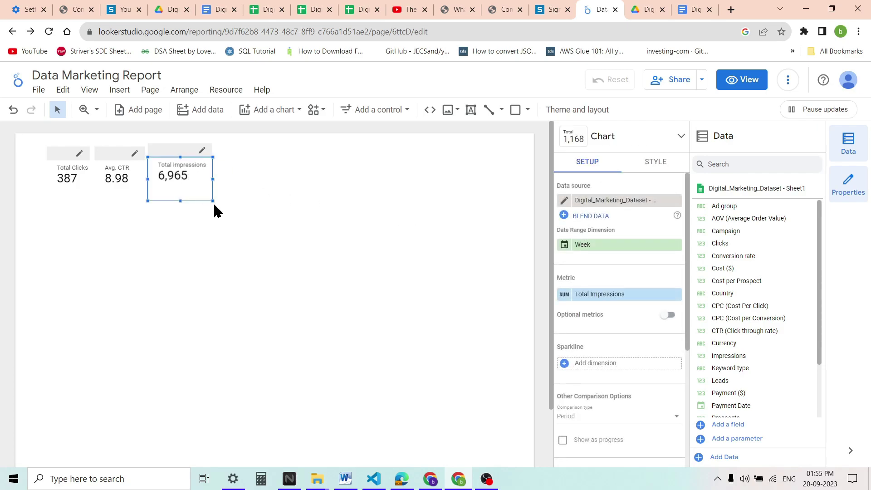
{"action": "left_click_drag", "start_coordinate": [212, 201], "coordinate": [204, 192]}
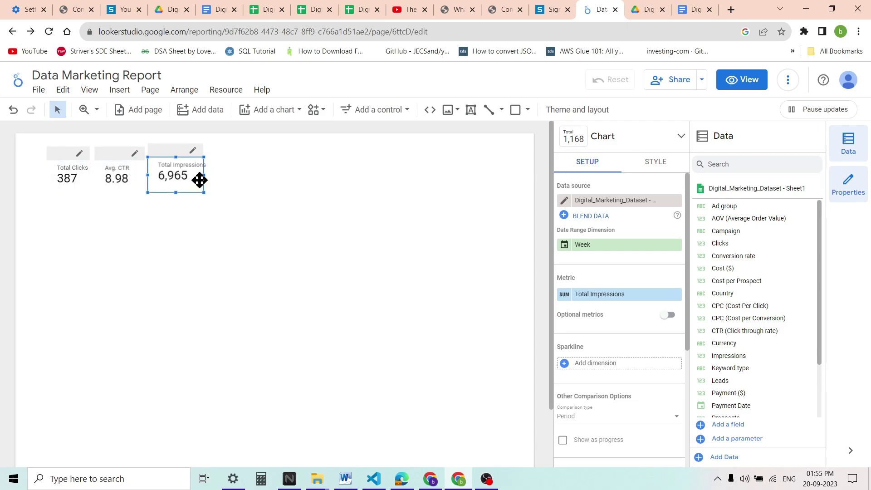
{"action": "left_click_drag", "start_coordinate": [175, 158], "coordinate": [218, 178]}
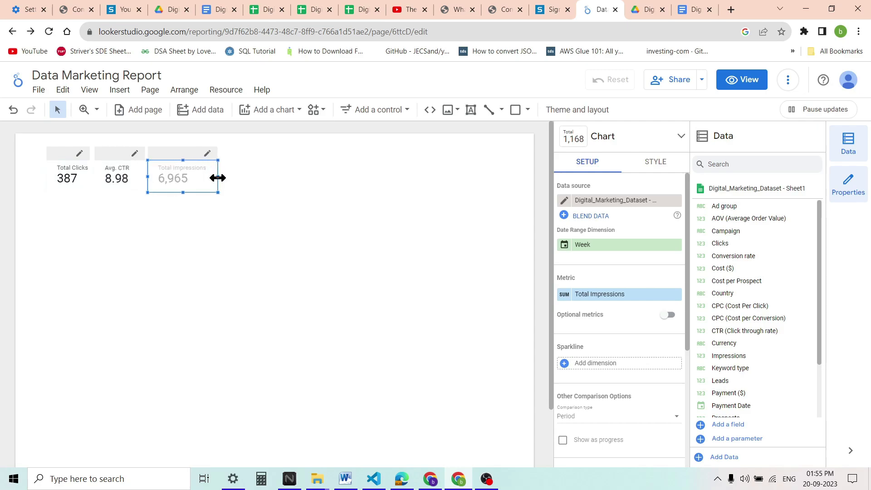
{"action": "left_click", "coordinate": [261, 189]}
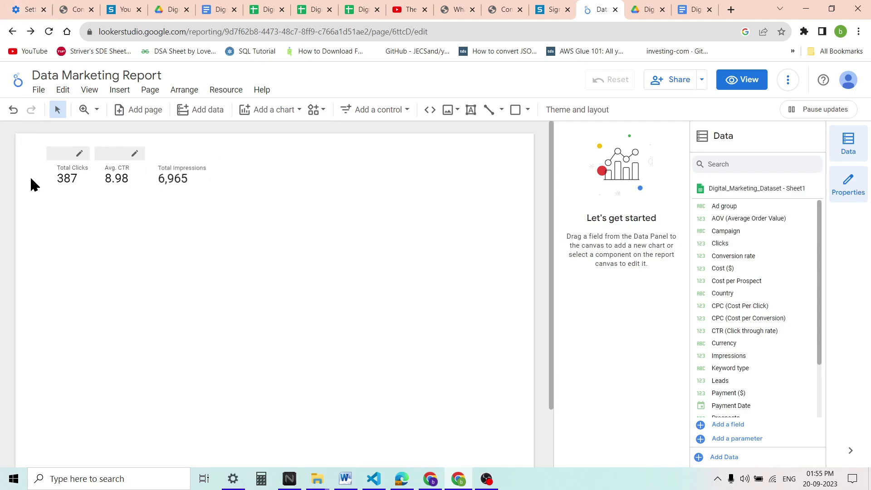
Move all three scorecards down together to leave room for a heading above them.
{"action": "left_click_drag", "start_coordinate": [34, 172], "coordinate": [222, 202]}
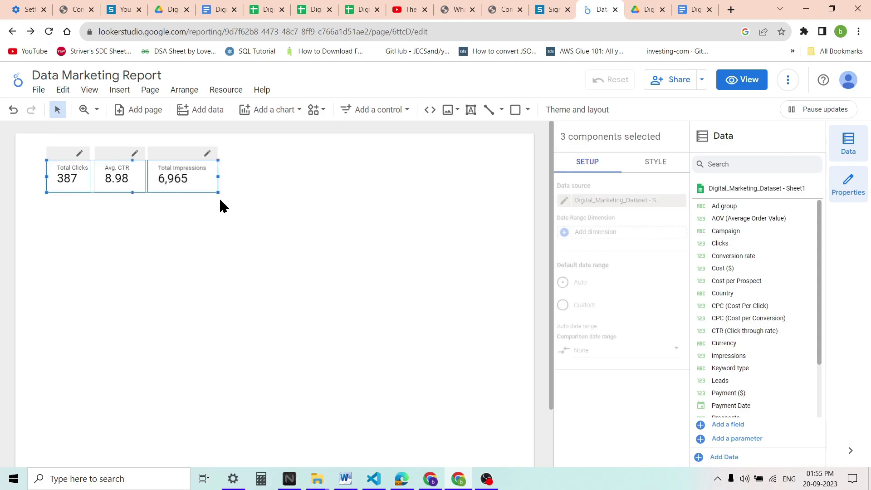
{"action": "left_click_drag", "start_coordinate": [189, 176], "coordinate": [189, 198]}
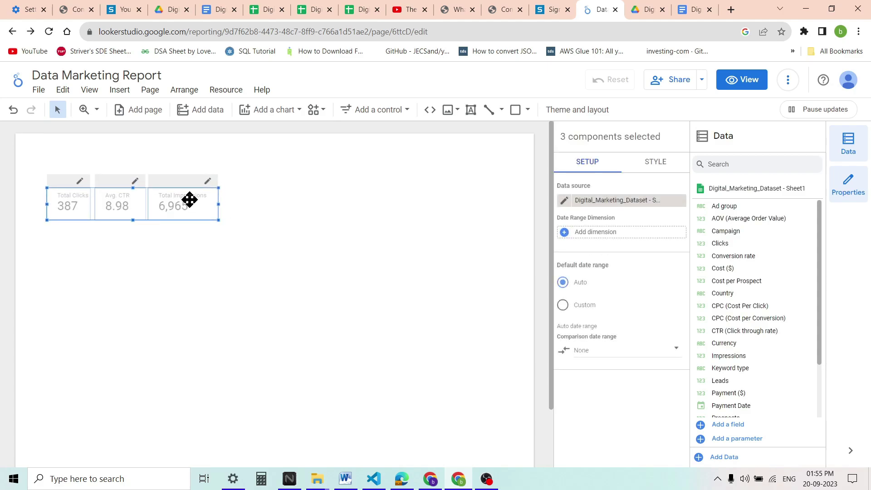
{"action": "left_click", "coordinate": [171, 316]}
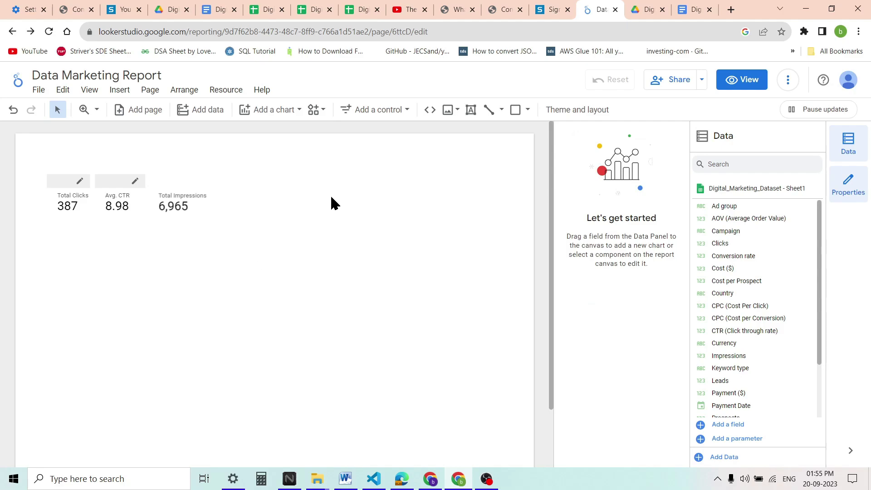
Add a text box above the scorecards reading "Click Through Rate & Impressions" with a second line "by clicks, CTR, and impressions".
{"action": "left_click", "coordinate": [472, 111]}
{"action": "left_click_drag", "start_coordinate": [46, 146], "coordinate": [208, 166]}
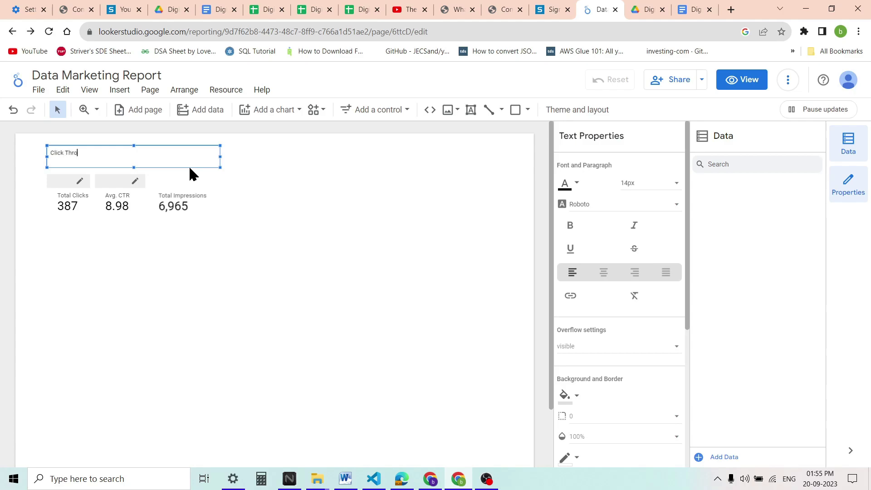
{"action": "type", "text": "Click Through Rate & IMpres"}
{"action": "key", "text": "BackSpace"}
{"action": "key", "text": "BackSpace"}
{"action": "key", "text": "BackSpace"}
{"action": "key", "text": "BackSpace"}
{"action": "key", "text": "BackSpace"}
{"action": "key", "text": "BackSpace"}
{"action": "type", "text": "Impressions"}
{"action": "key", "text": "Return"}
{"action": "type", "text": "b"}
{"action": "type", "text": "pressions"}
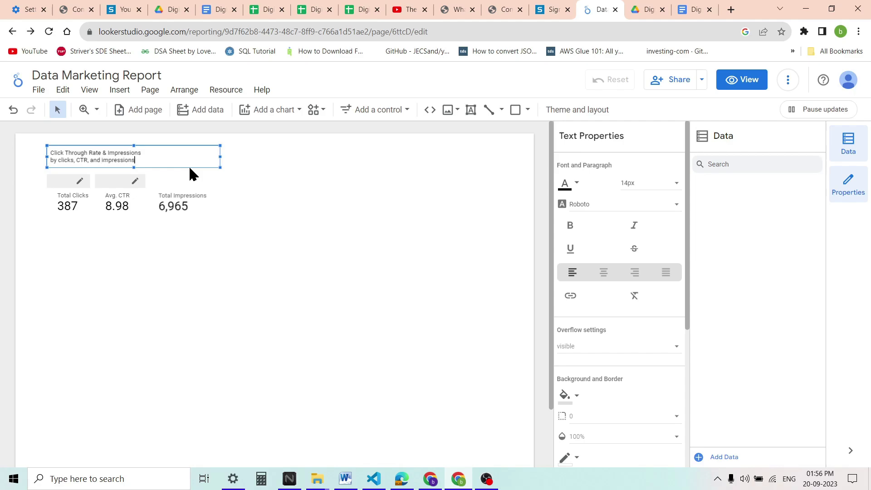
{"action": "left_click", "coordinate": [222, 265]}
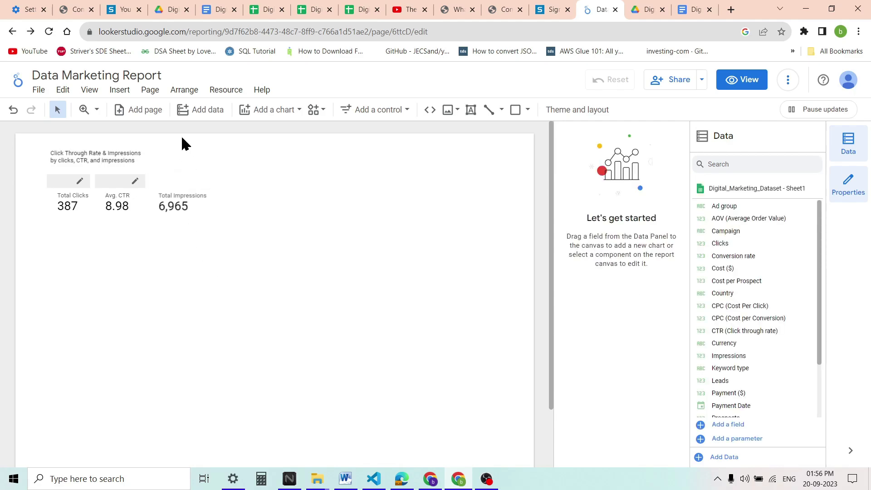
Format the heading line "Click Through Rate & Impressions" as 20px bold text.
{"action": "left_click", "coordinate": [131, 160]}
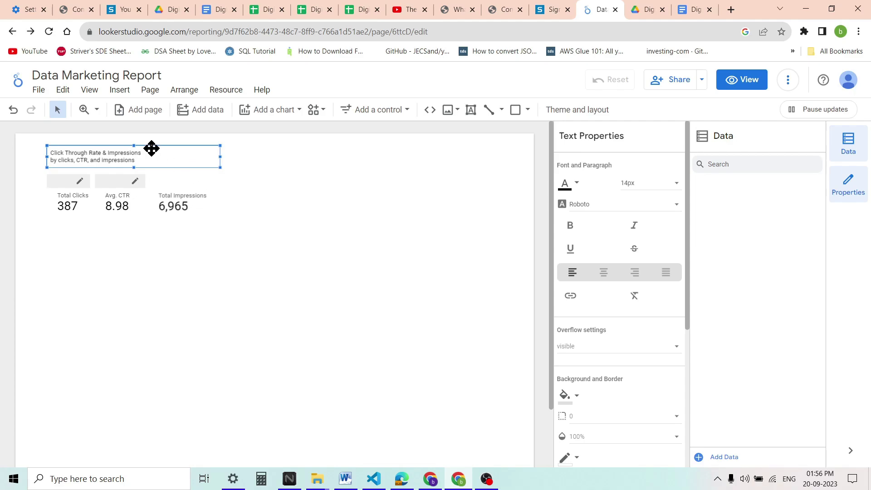
{"action": "left_click_drag", "start_coordinate": [50, 161], "coordinate": [75, 164]}
{"action": "triple_click", "coordinate": [58, 154]}
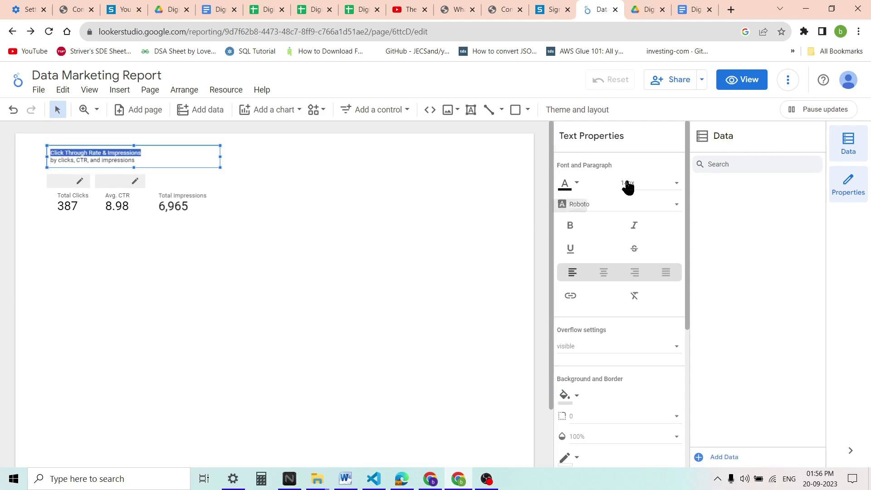
{"action": "left_click", "coordinate": [676, 186]}
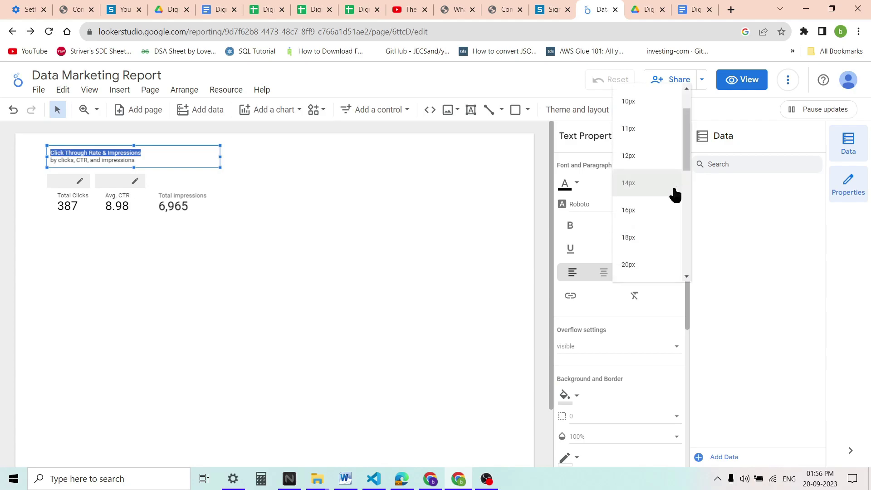
{"action": "left_click", "coordinate": [656, 267]}
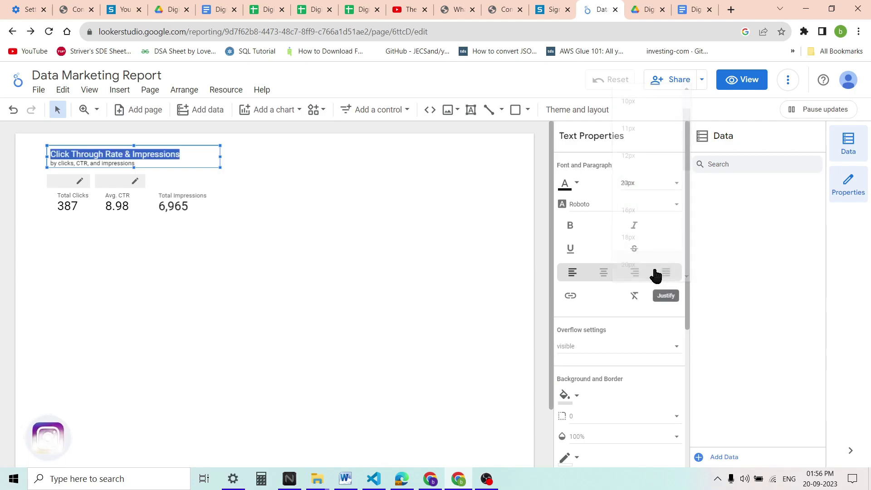
{"action": "left_click", "coordinate": [571, 225]}
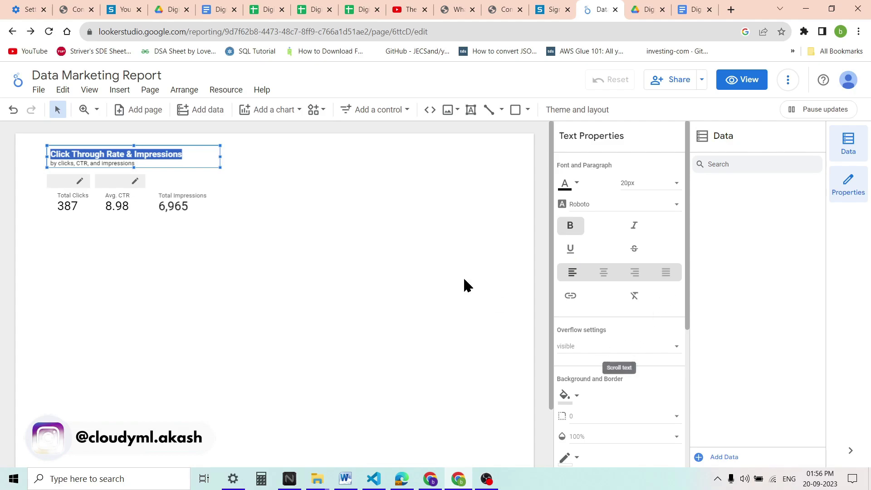
Center-align both the heading line and the subtitle line in the text box above the scorecards.
{"action": "left_click", "coordinate": [153, 164]}
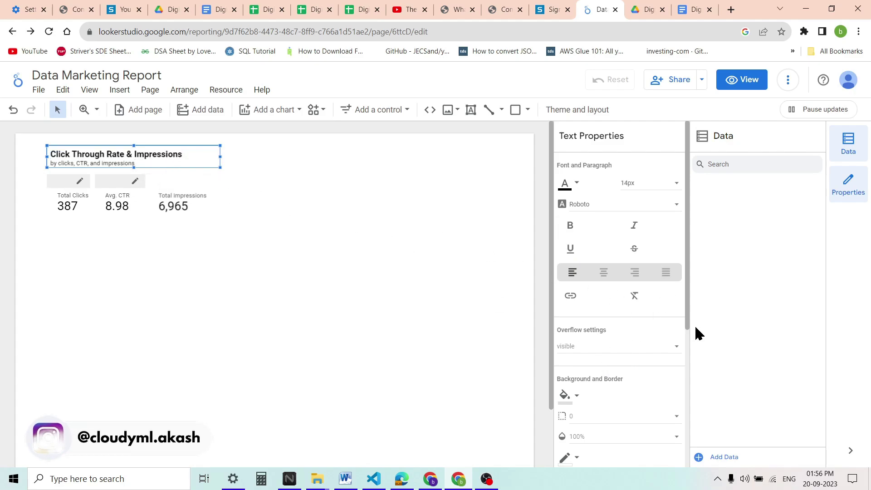
{"action": "left_click", "coordinate": [612, 274]}
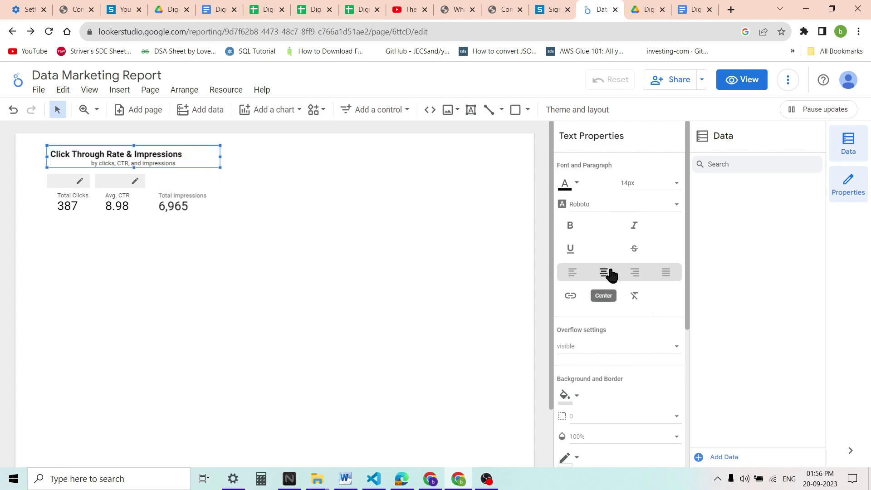
{"action": "left_click", "coordinate": [196, 150]}
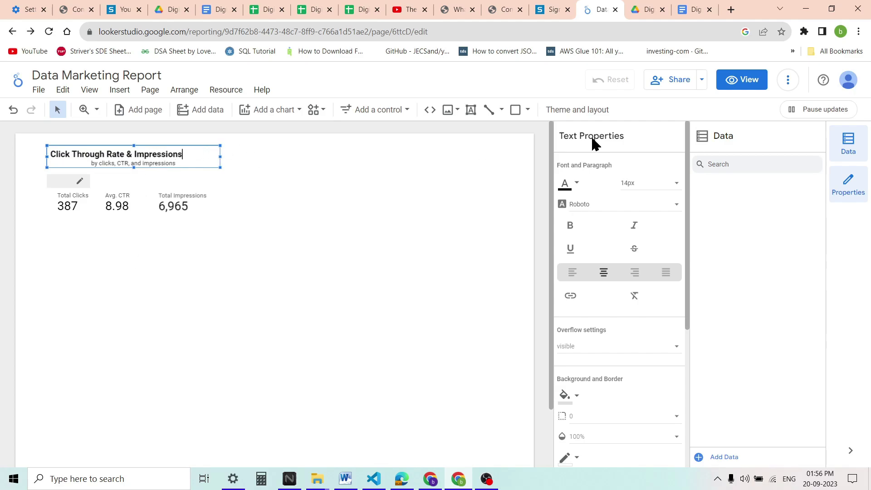
{"action": "left_click", "coordinate": [136, 154]}
{"action": "left_click", "coordinate": [565, 274]}
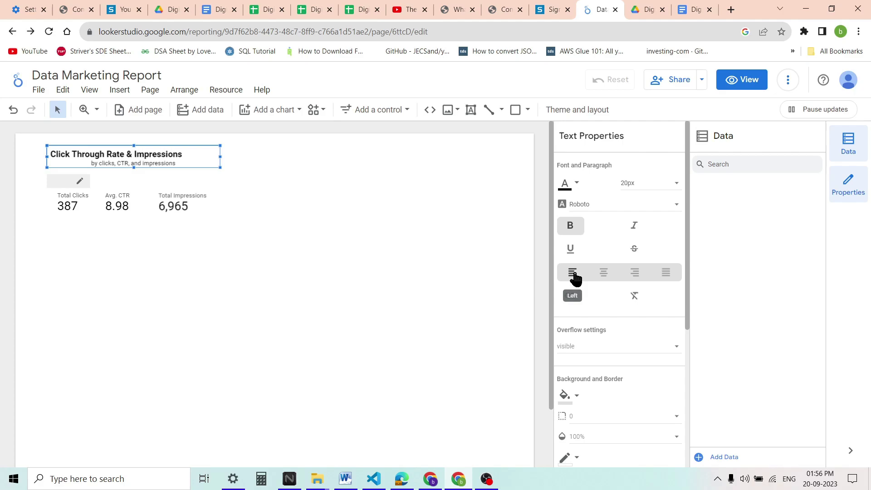
{"action": "left_click", "coordinate": [216, 186]}
{"action": "left_click", "coordinate": [169, 150]}
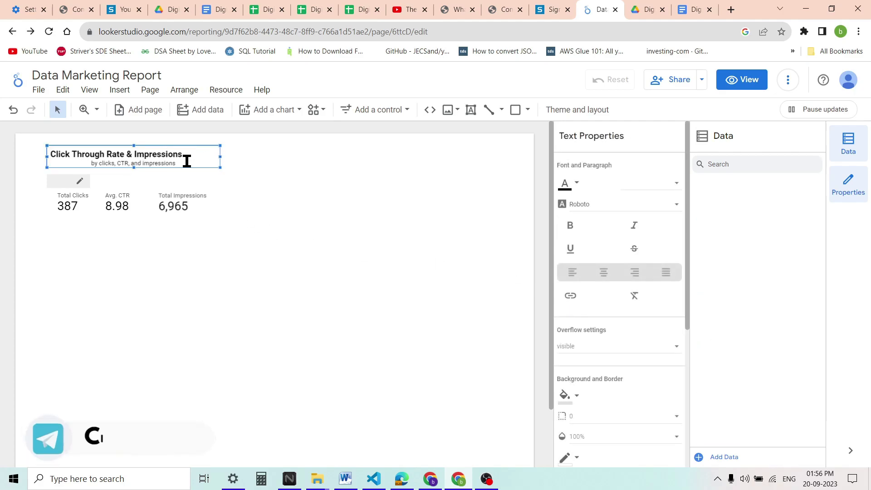
{"action": "left_click_drag", "start_coordinate": [174, 161], "coordinate": [24, 162]}
{"action": "left_click", "coordinate": [595, 284]}
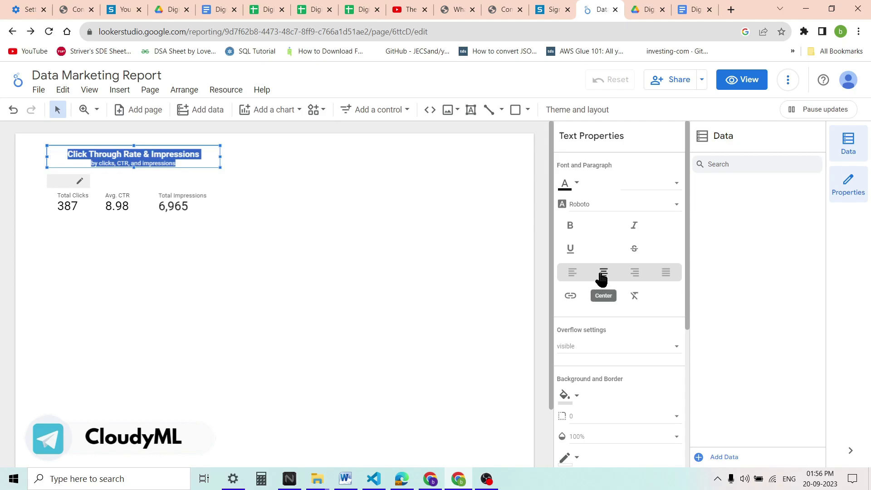
Duplicate the "Click Through Rate & Impressions" text box and place the copy beside the original at the same height.
{"action": "left_click", "coordinate": [307, 144]}
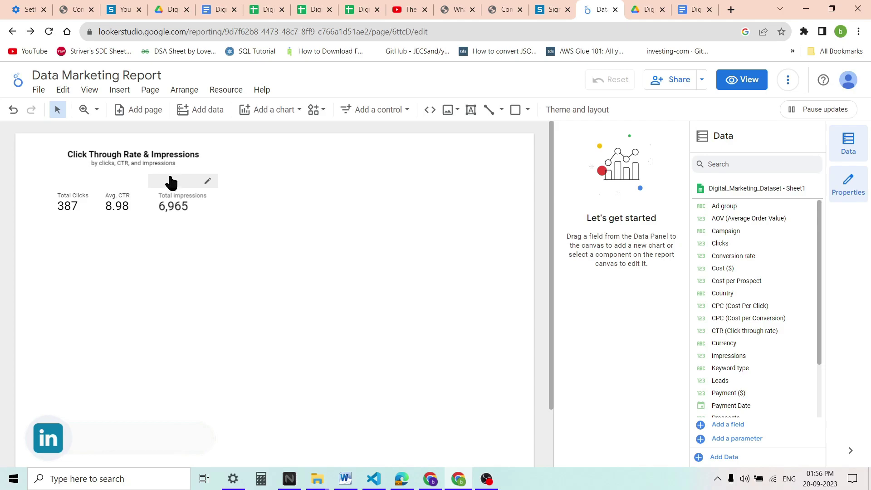
{"action": "left_click", "coordinate": [165, 150]}
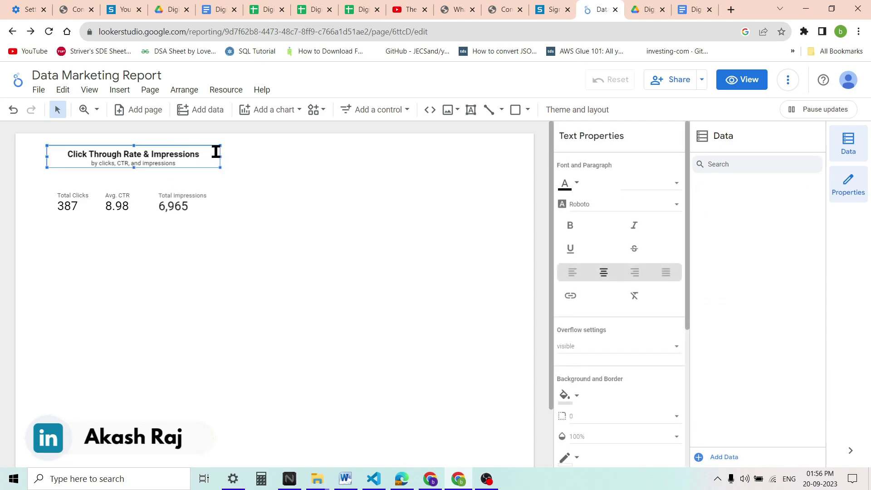
{"action": "left_click", "coordinate": [303, 185]}
{"action": "key", "text": "ctrl+v"}
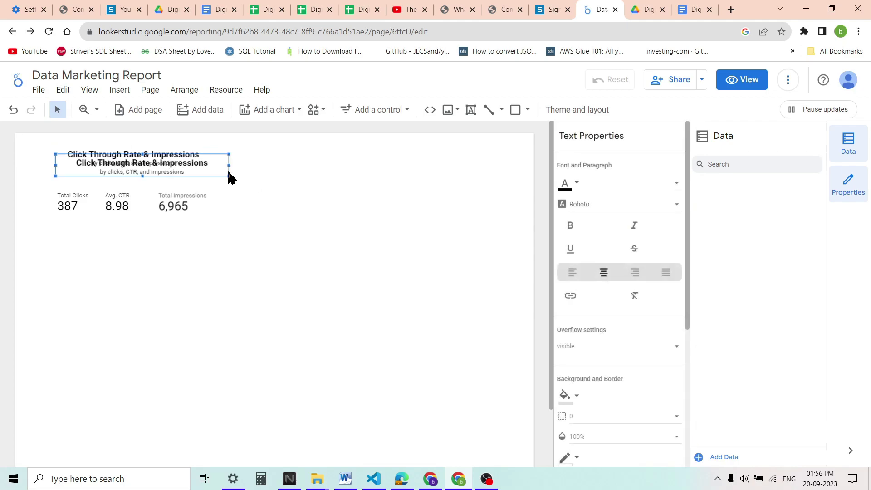
{"action": "left_click_drag", "start_coordinate": [213, 156], "coordinate": [231, 154]}
Replace the heading line in the copied text box with "Conversion Rate & Cost".
{"action": "double_click", "coordinate": [352, 157]}
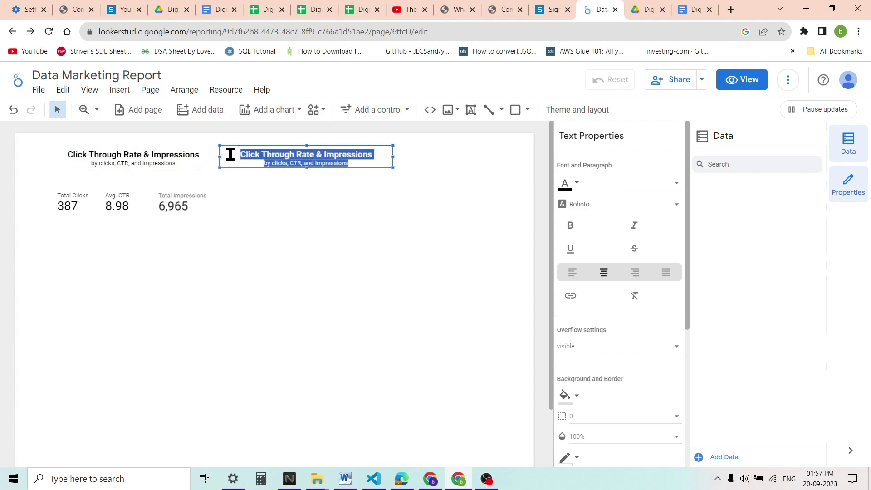
{"action": "left_click", "coordinate": [367, 159]}
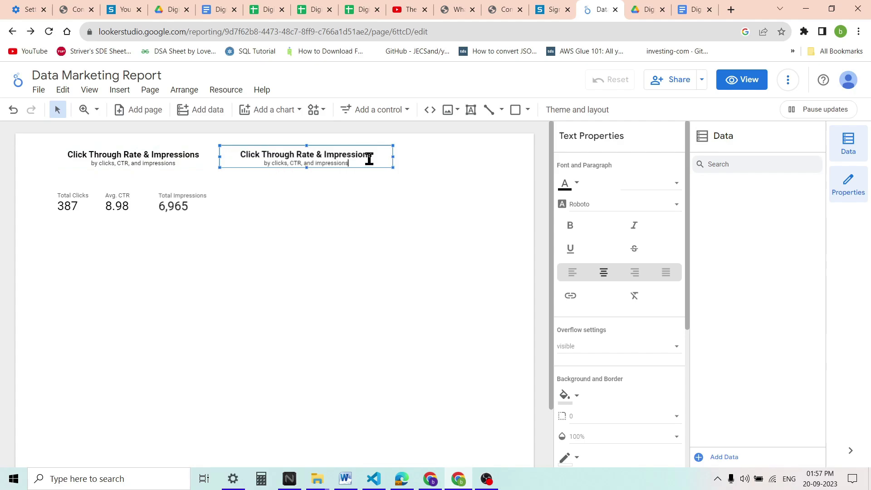
{"action": "left_click_drag", "start_coordinate": [374, 154], "coordinate": [249, 155]}
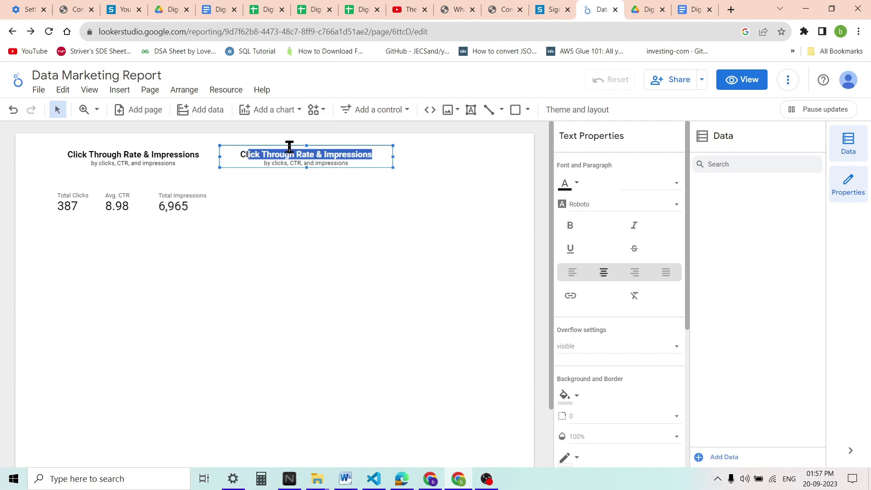
{"action": "key", "text": "BackSpace"}
{"action": "key", "text": "BackSpace"}
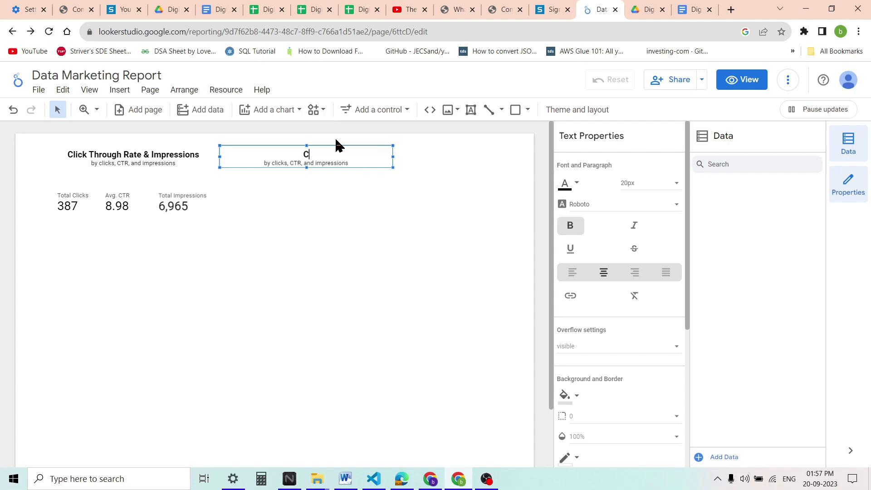
{"action": "type", "text": "onversio"}
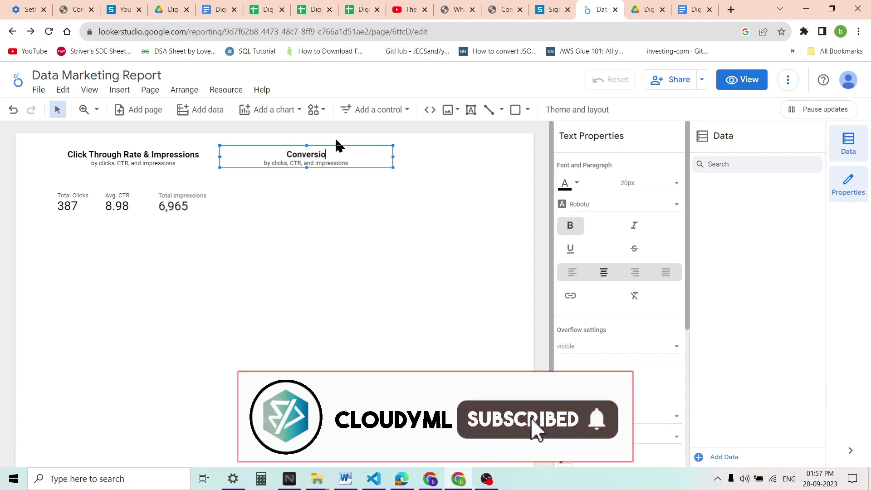
{"action": "type", "text": "n Ta"}
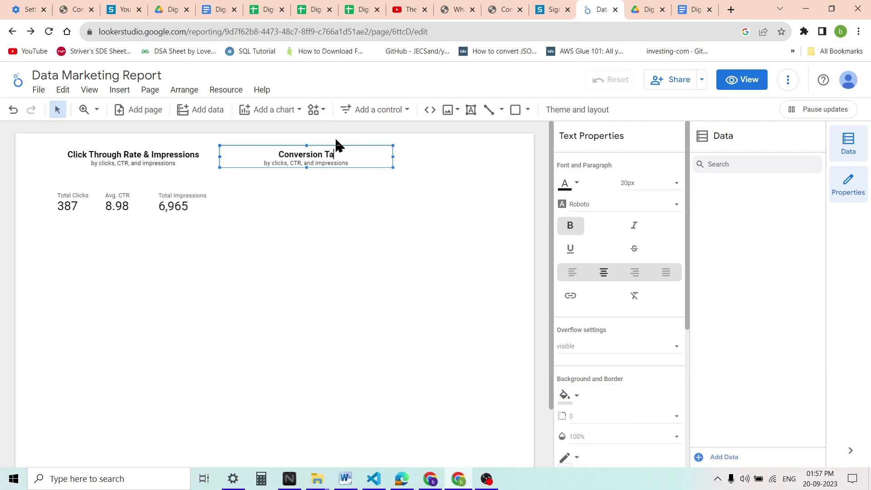
{"action": "key", "text": "BackSpace"}
{"action": "key", "text": "BackSpace"}
{"action": "type", "text": "T"}
{"action": "key", "text": "BackSpace"}
{"action": "type", "text": "Rateb"}
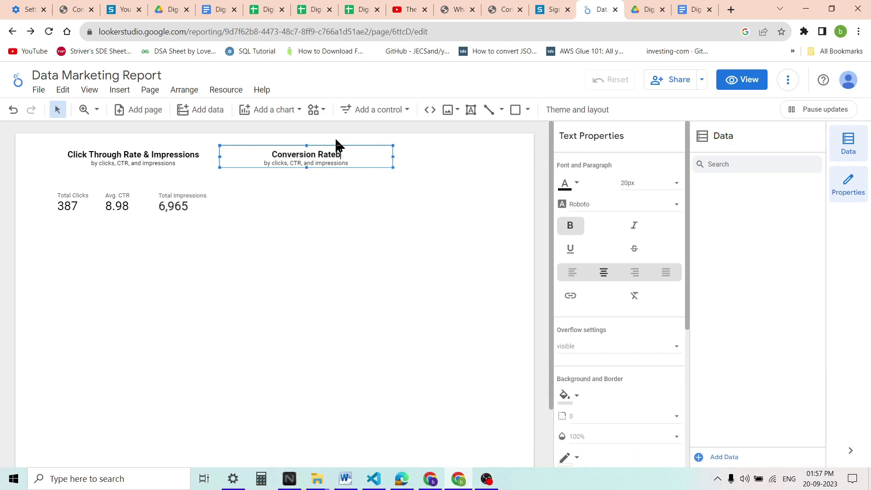
{"action": "key", "text": "BackSpace"}
{"action": "type", "text": "& Cost"}
Replace the subtitle under "Conversion Rate & Cost" with "by conversion rate and cost/conv.".
{"action": "left_click_drag", "start_coordinate": [349, 166], "coordinate": [256, 176]}
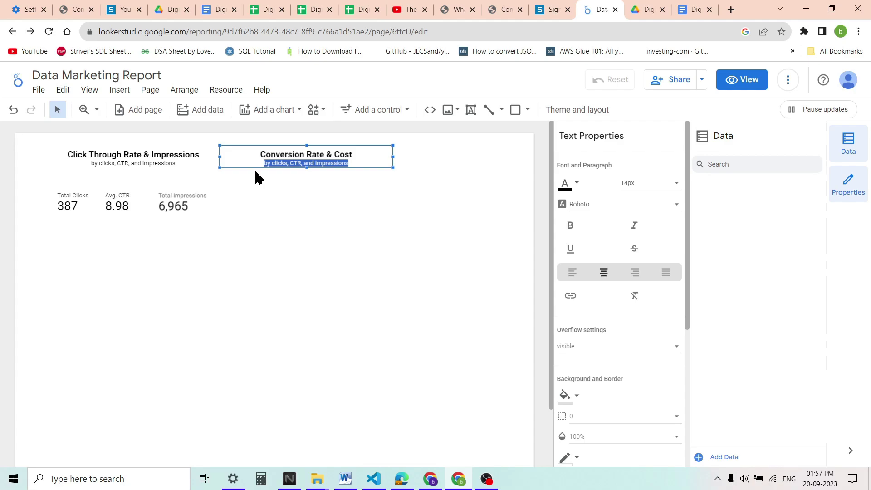
{"action": "type", "text": "by"}
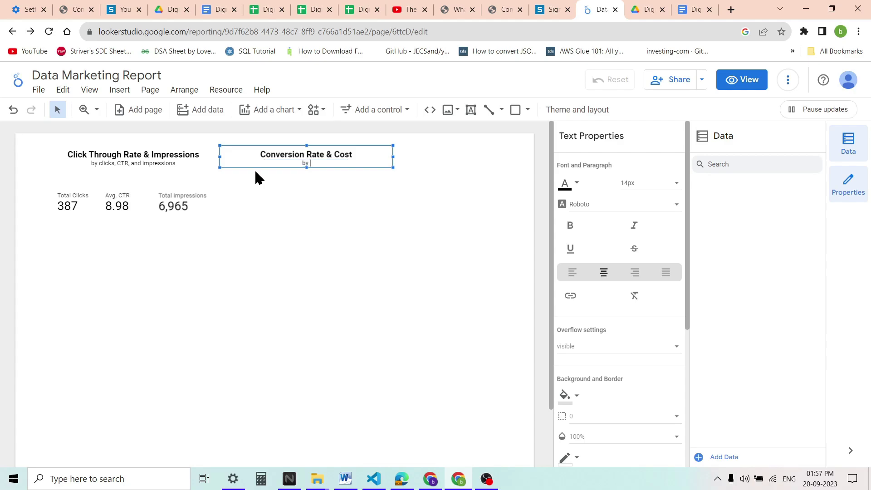
{"action": "type", "text": " conversion rate and cost/conv."}
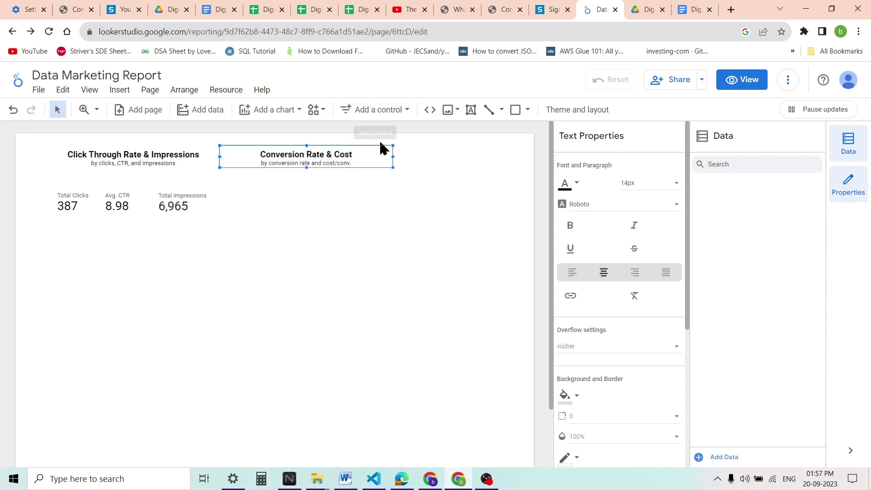
{"action": "left_click", "coordinate": [305, 249]}
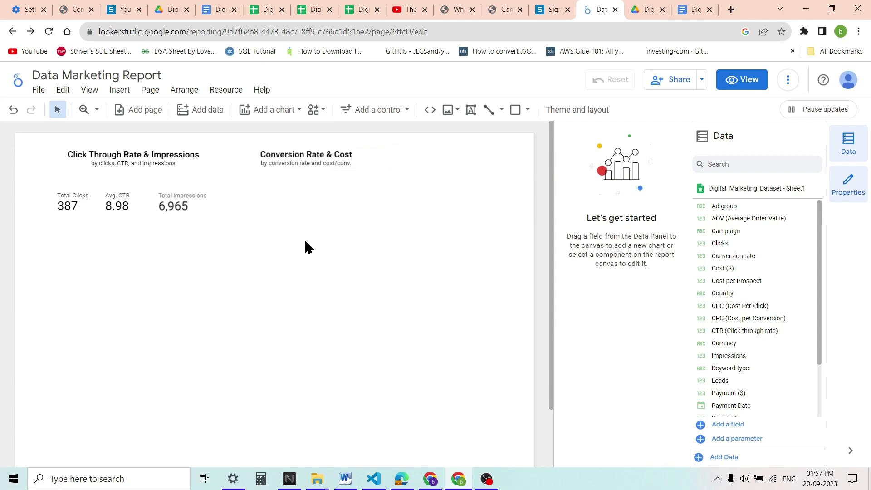
Duplicate the Total Clicks scorecard and place the copy under the "Conversion Rate & Cost" heading.
{"action": "left_click", "coordinate": [84, 207]}
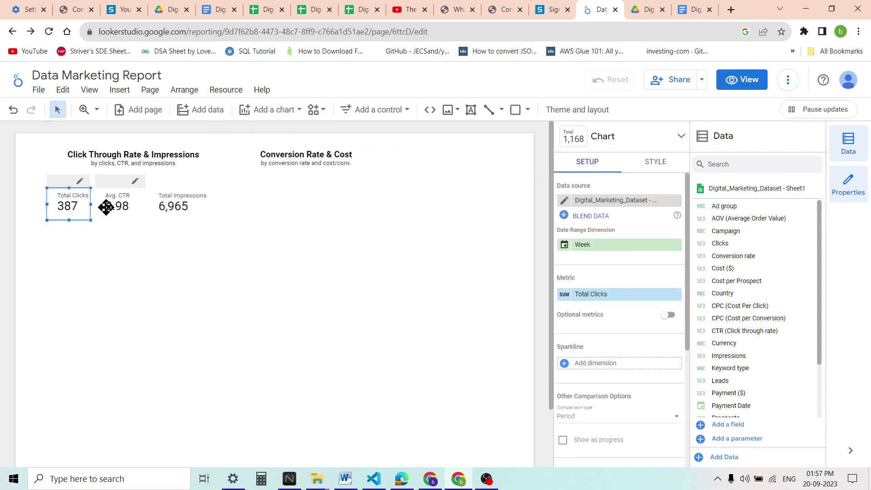
{"action": "left_click", "coordinate": [286, 195]}
{"action": "key", "text": "ctrl+v"}
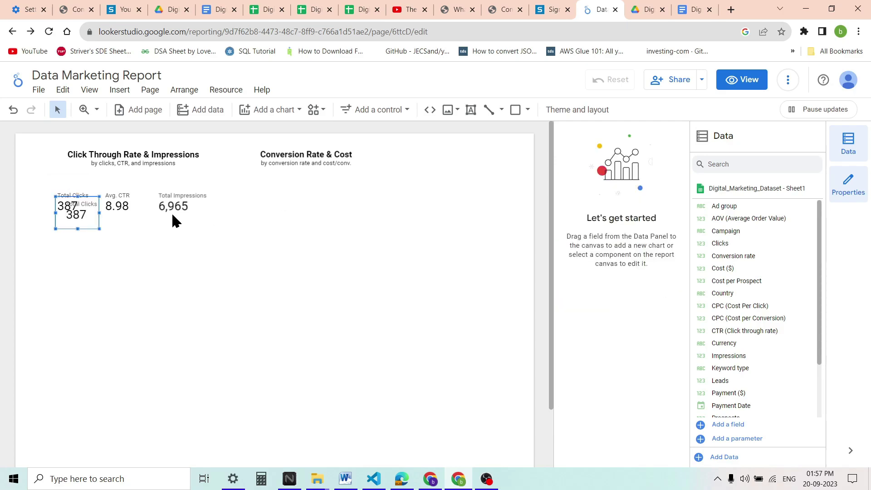
{"action": "left_click_drag", "start_coordinate": [93, 210], "coordinate": [288, 203]}
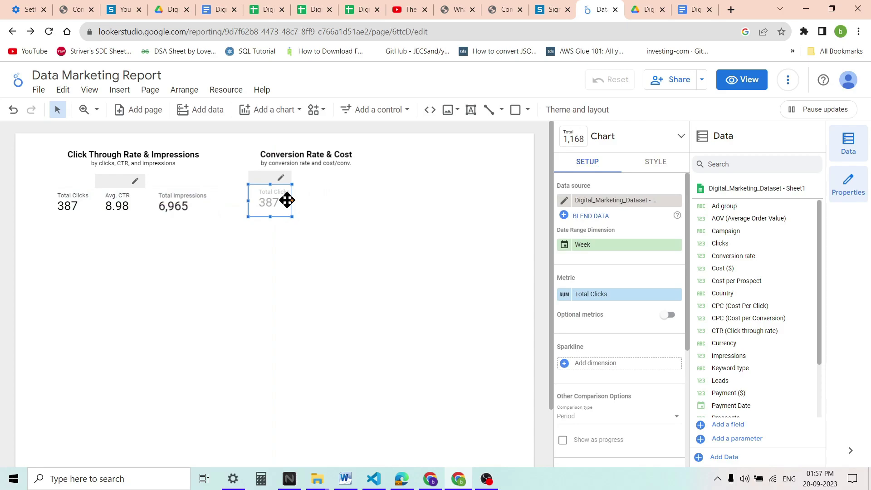
Change the copied scorecard's metric to Conversion rate, aggregated as Average.
{"action": "left_click", "coordinate": [608, 299]}
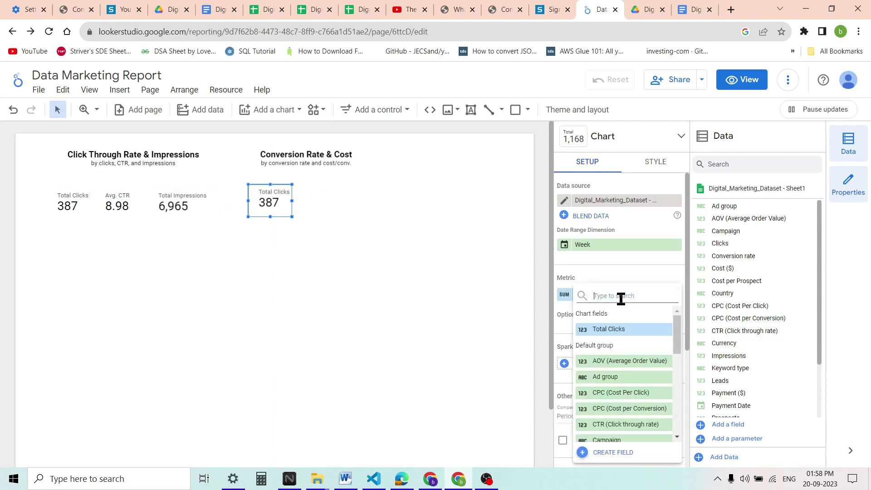
{"action": "type", "text": "con"}
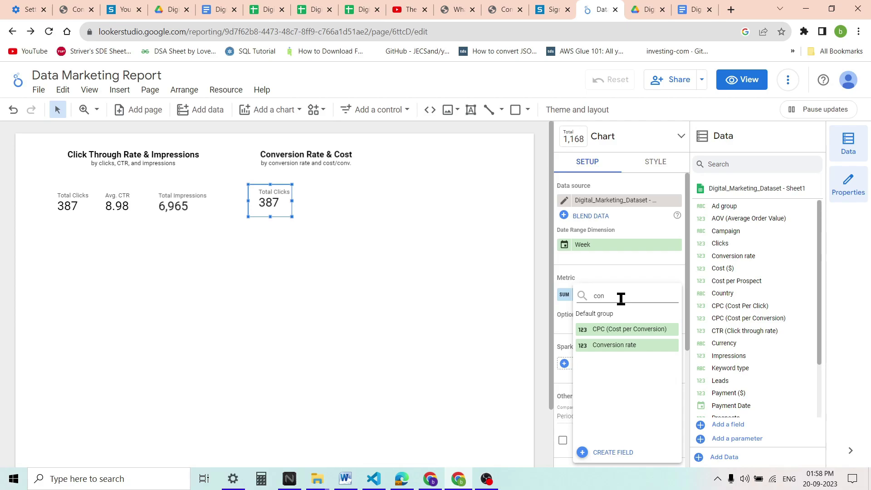
{"action": "left_click", "coordinate": [607, 346]}
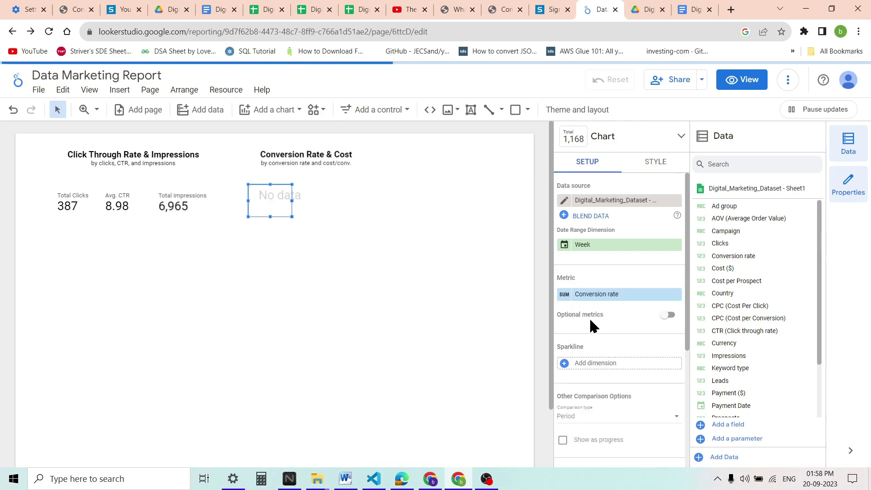
{"action": "left_click", "coordinate": [563, 298]}
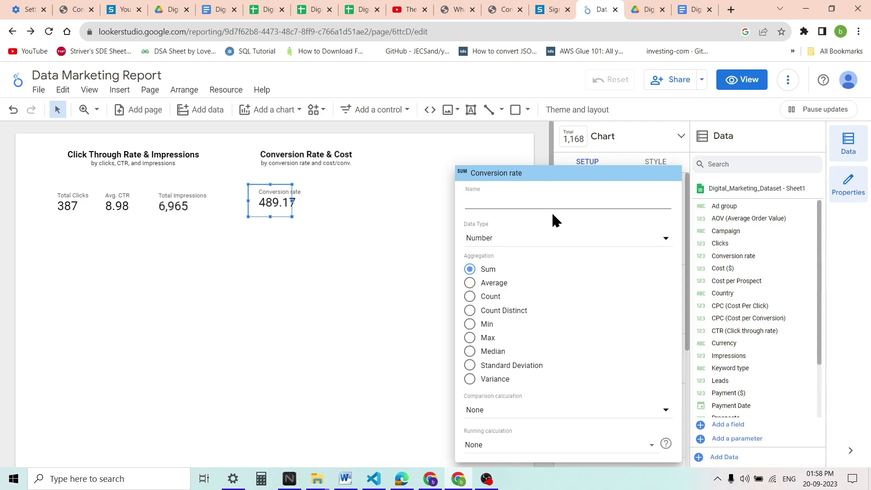
{"action": "left_click", "coordinate": [471, 284]}
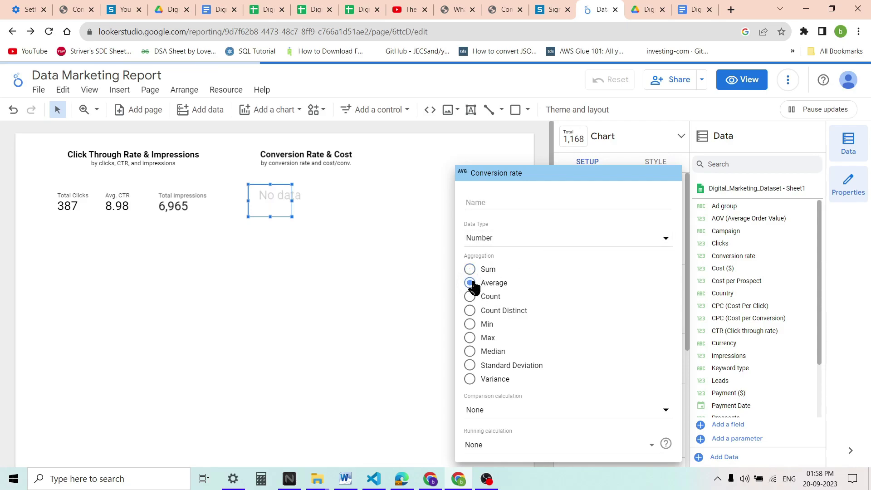
{"action": "left_click", "coordinate": [390, 284]}
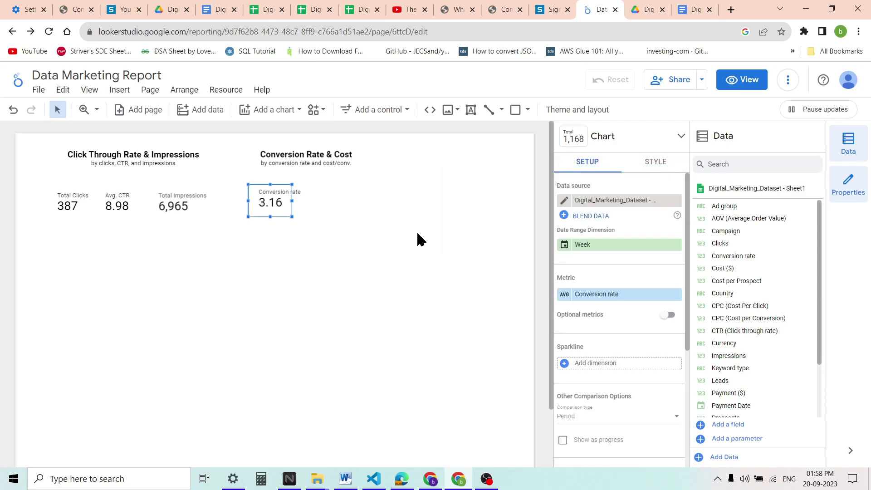
Widen the Conversion rate scorecard slightly so that its label fits inside the frame.
{"action": "left_click", "coordinate": [334, 188]}
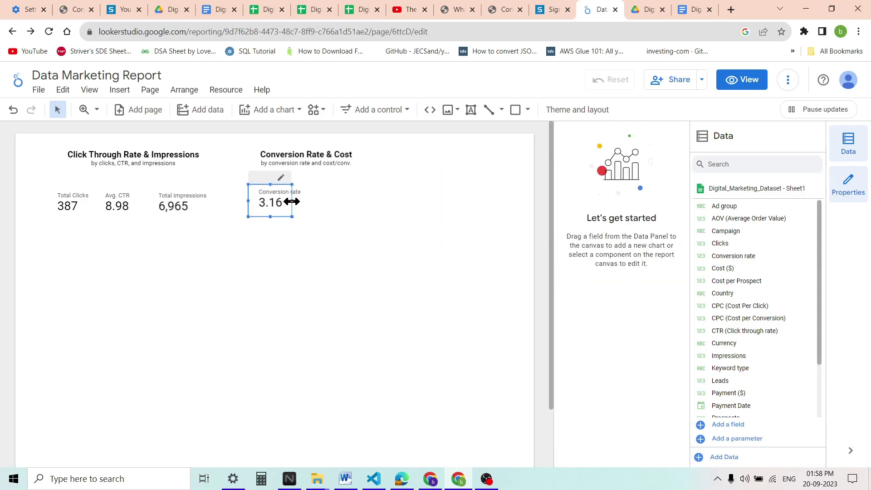
{"action": "left_click", "coordinate": [289, 205]}
{"action": "left_click_drag", "start_coordinate": [292, 200], "coordinate": [300, 201]}
{"action": "left_click", "coordinate": [341, 207]}
Duplicate the Conversion rate scorecard and set both copies side by side, level with the existing scorecard row.
{"action": "left_click", "coordinate": [289, 206]}
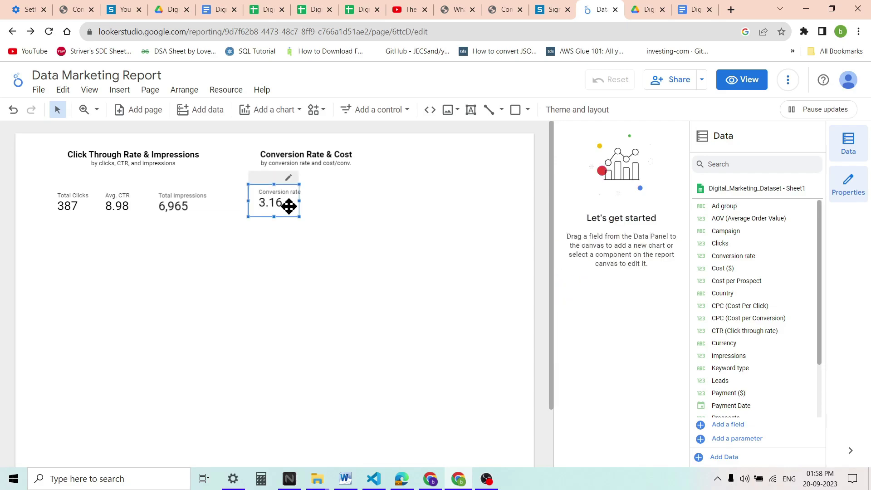
{"action": "left_click", "coordinate": [322, 275]}
{"action": "mouse_move", "coordinate": [283, 218]}
{"action": "left_mouse_down"}
{"action": "mouse_move", "coordinate": [292, 226]}
{"action": "mouse_move", "coordinate": [318, 197]}
{"action": "mouse_move", "coordinate": [334, 201]}
{"action": "mouse_move", "coordinate": [285, 210]}
{"action": "left_mouse_up"}
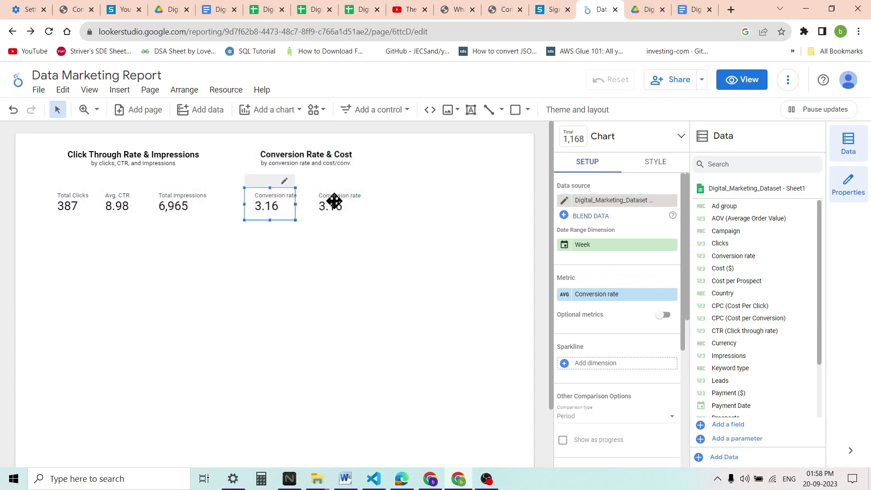
Change the second Conversion rate scorecard's metric to CPC (Cost per Conversion), aggregated as Average.
{"action": "left_click", "coordinate": [348, 210]}
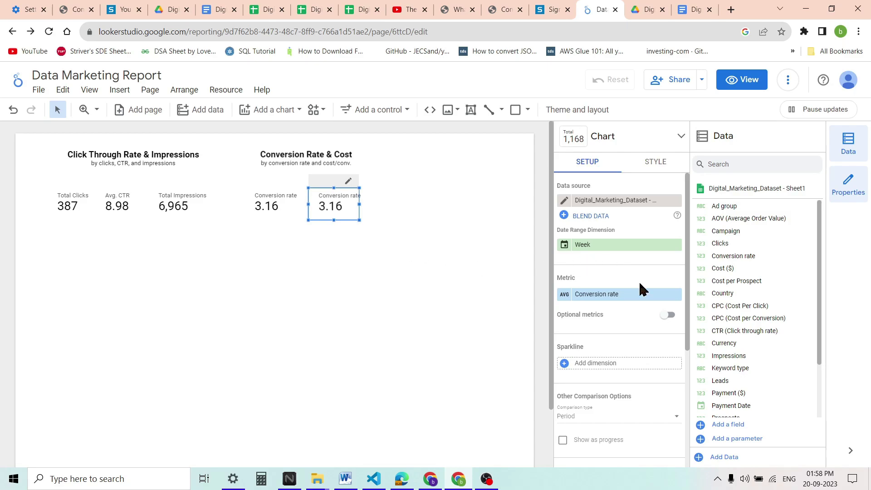
{"action": "left_click", "coordinate": [595, 295]}
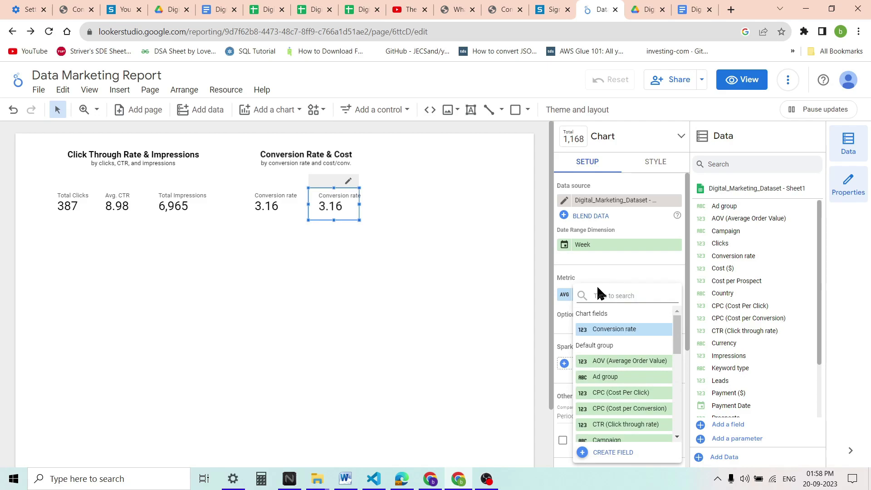
{"action": "type", "text": "cost"}
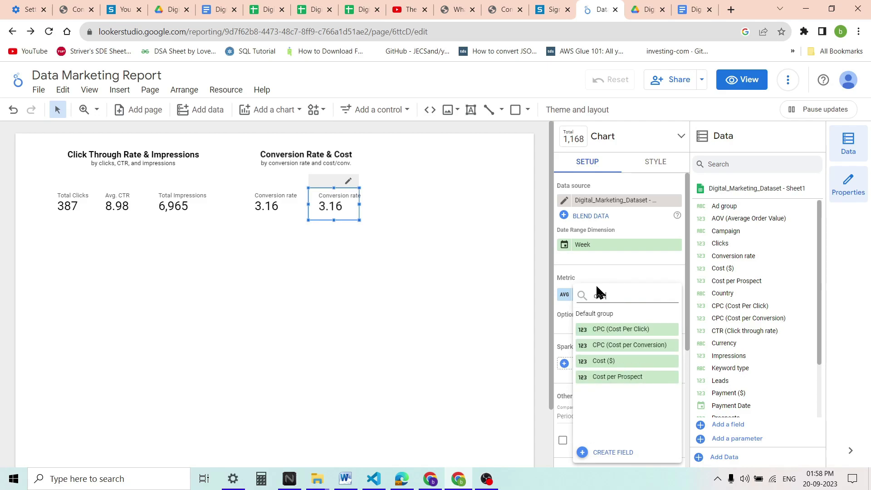
{"action": "left_click", "coordinate": [613, 345]}
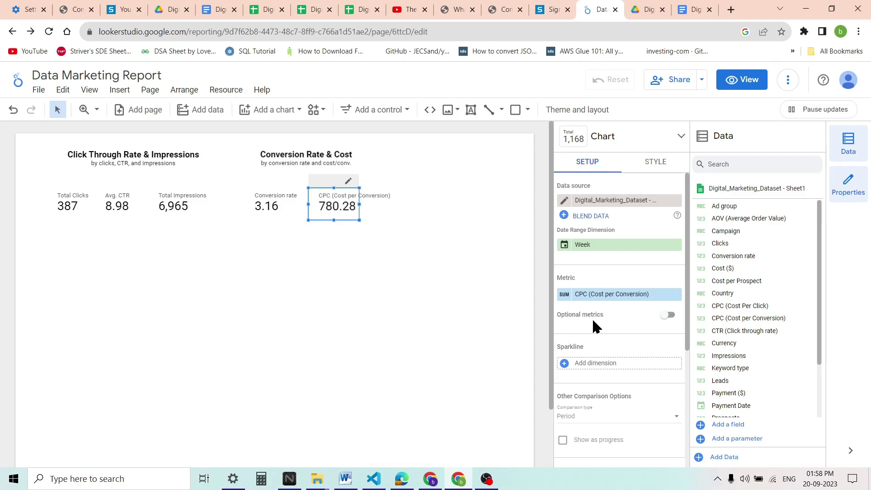
{"action": "left_click", "coordinate": [565, 295]}
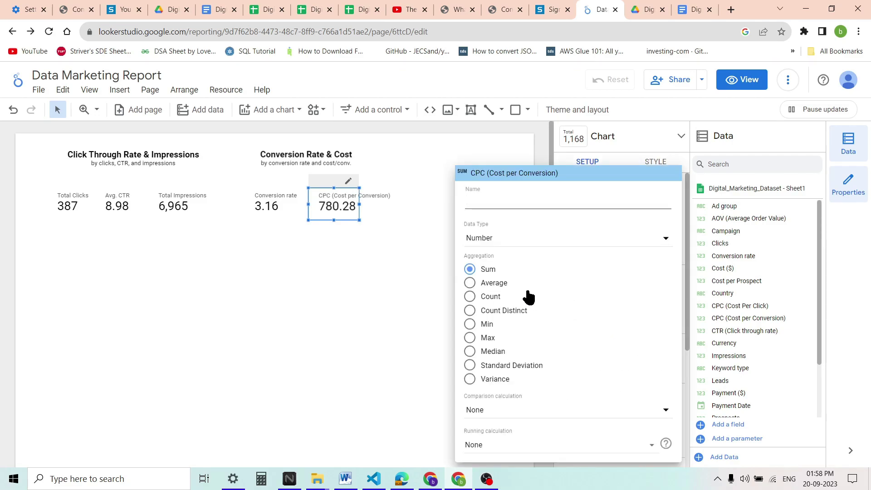
{"action": "left_click", "coordinate": [500, 284]}
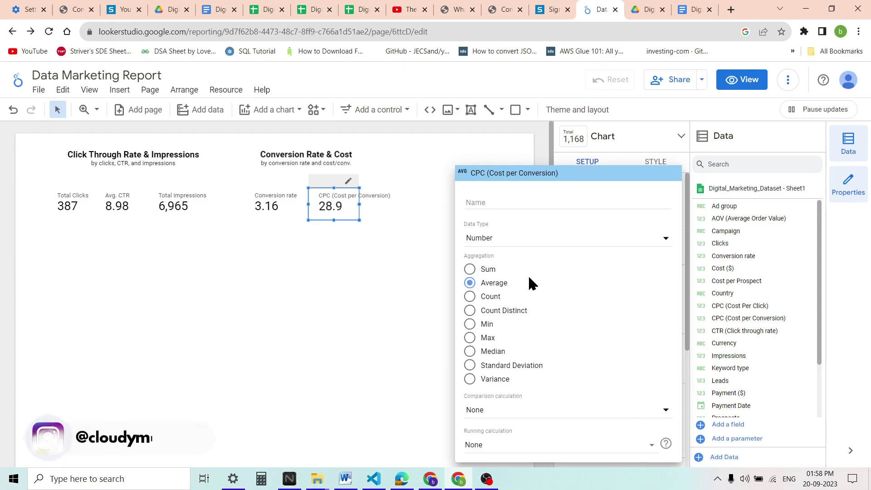
Format the CPC (Cost per Conversion) scorecard's metric as Currency (USD - US Dollar) and widen the scorecard's frame.
{"action": "left_click", "coordinate": [537, 237]}
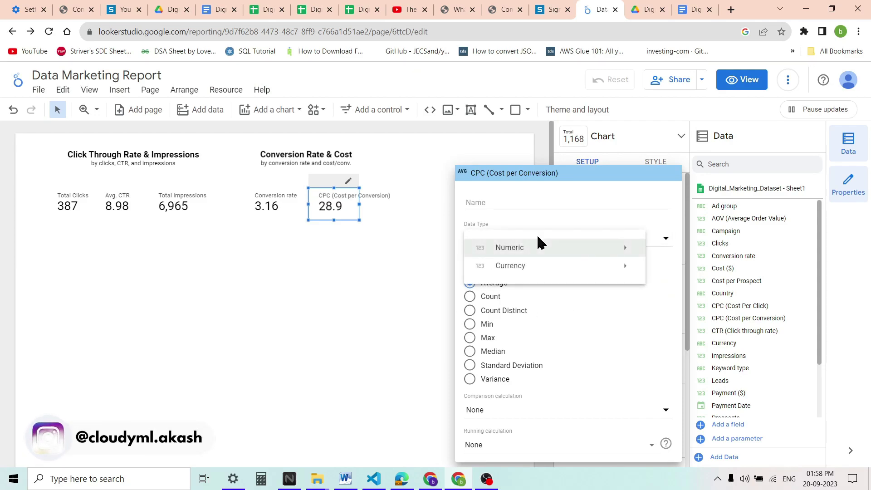
{"action": "mouse_move", "coordinate": [577, 266]}
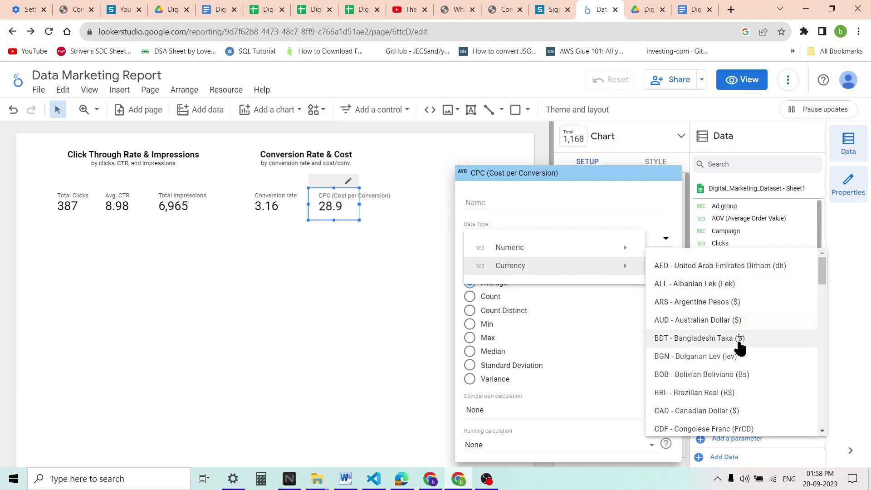
{"action": "scroll", "coordinate": [739, 346], "scroll_direction": "down", "scroll_amount": 20}
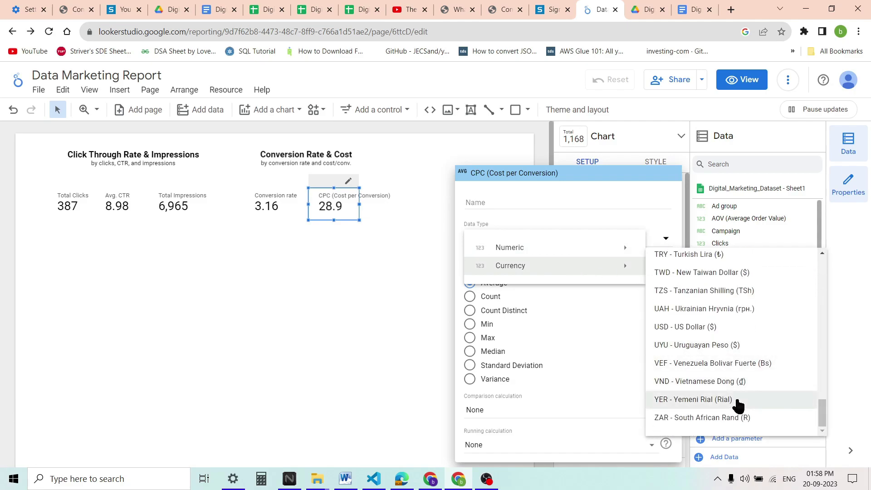
{"action": "left_click", "coordinate": [737, 327]}
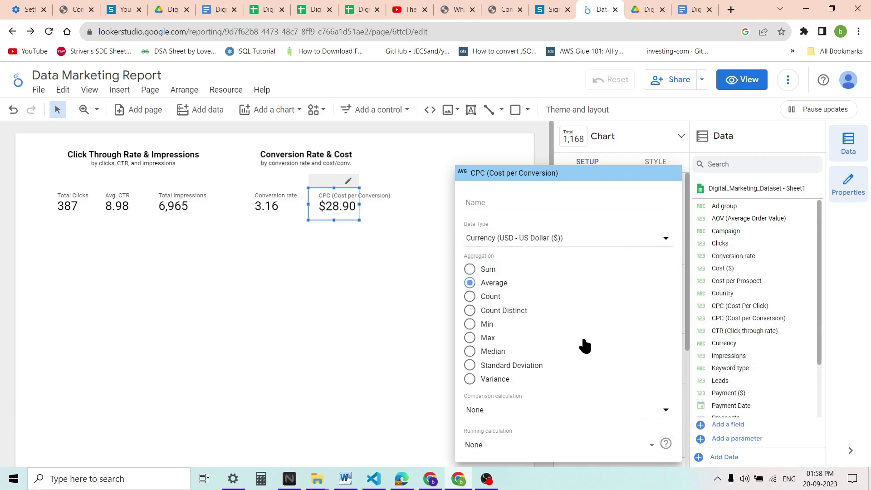
{"action": "left_click", "coordinate": [366, 297]}
{"action": "left_click_drag", "start_coordinate": [359, 204], "coordinate": [379, 203]}
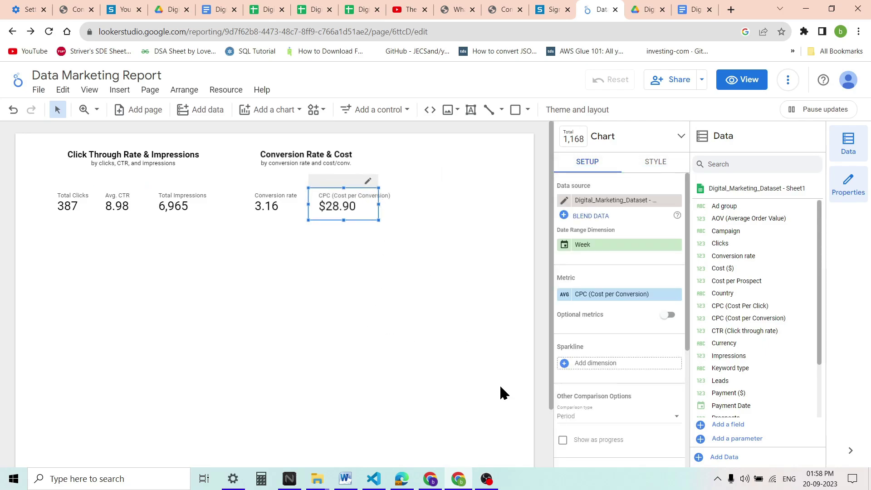
Rename the CPC (Cost per Conversion) scorecard's metric to CPC.
{"action": "left_click", "coordinate": [565, 295]}
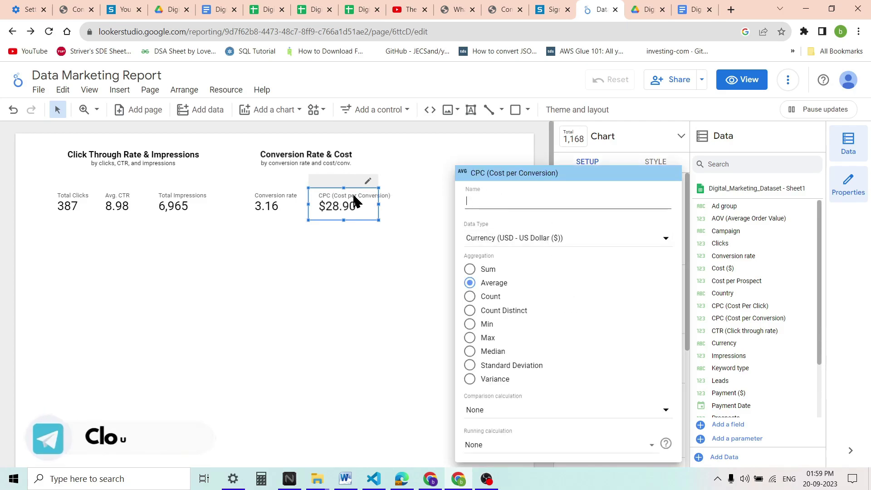
{"action": "left_click", "coordinate": [480, 196]}
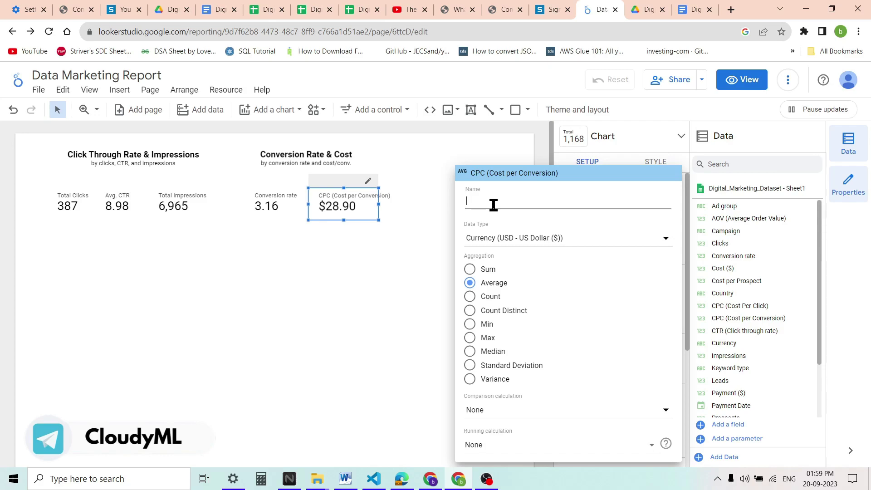
{"action": "type", "text": "C"}
{"action": "left_click", "coordinate": [494, 222]}
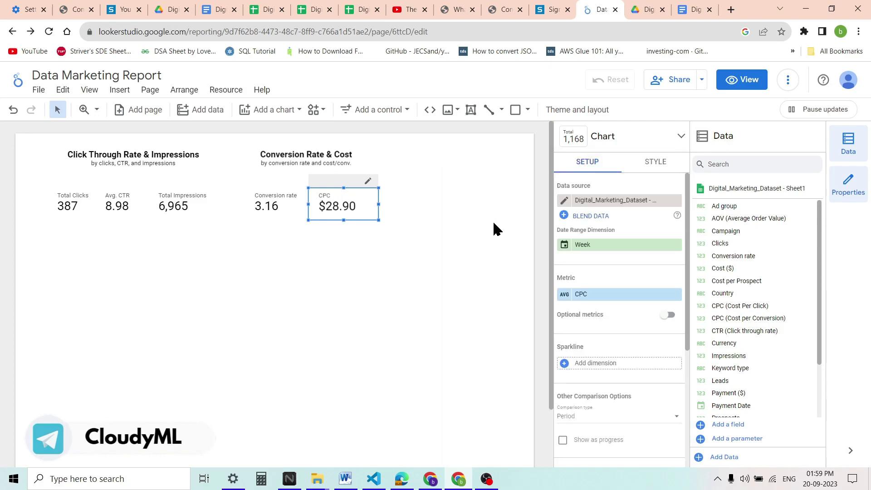
{"action": "left_click", "coordinate": [488, 219]}
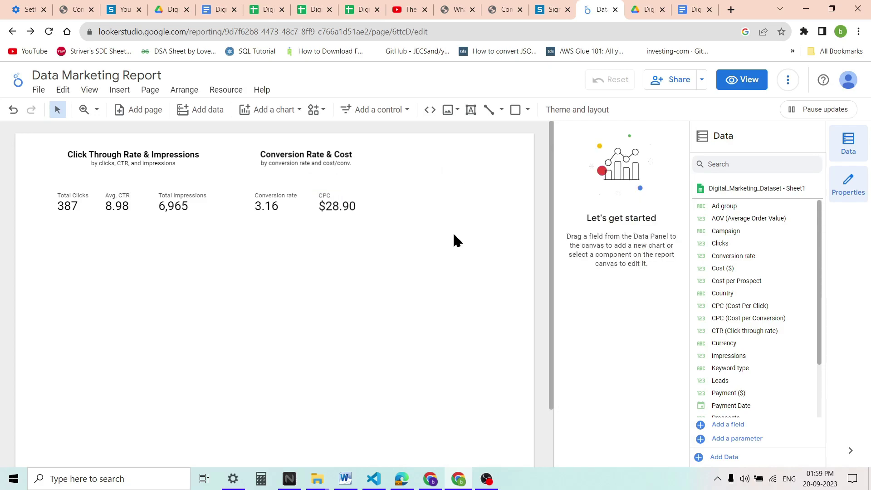
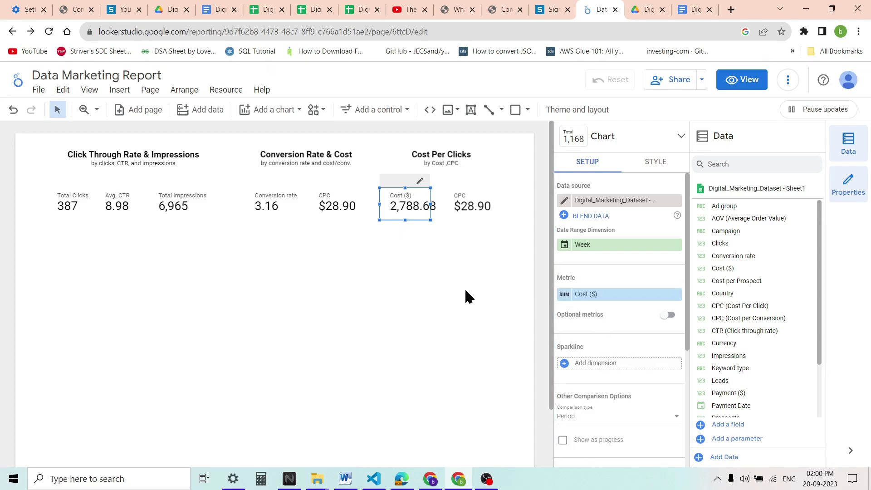
Set the data type of the Cost ($) scorecard's metric to Currency (USD - US Dollar).
{"action": "right_click", "coordinate": [591, 292]}
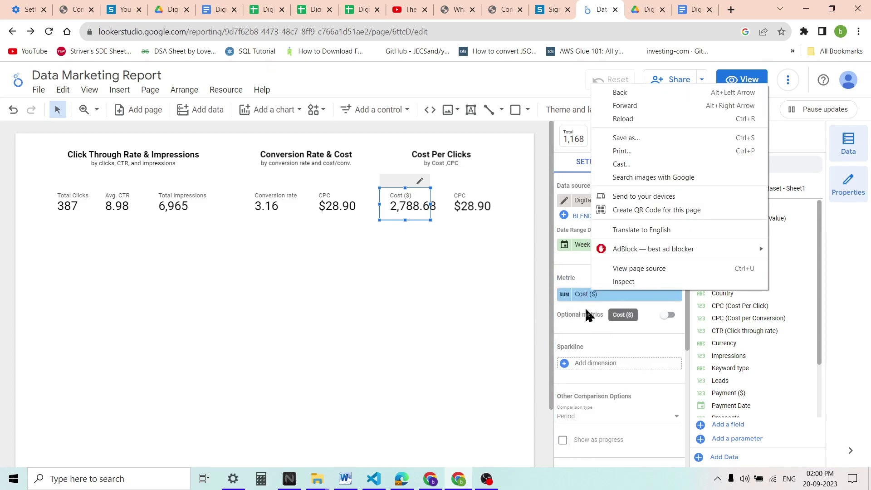
{"action": "left_click", "coordinate": [585, 313]}
{"action": "left_click", "coordinate": [562, 295]}
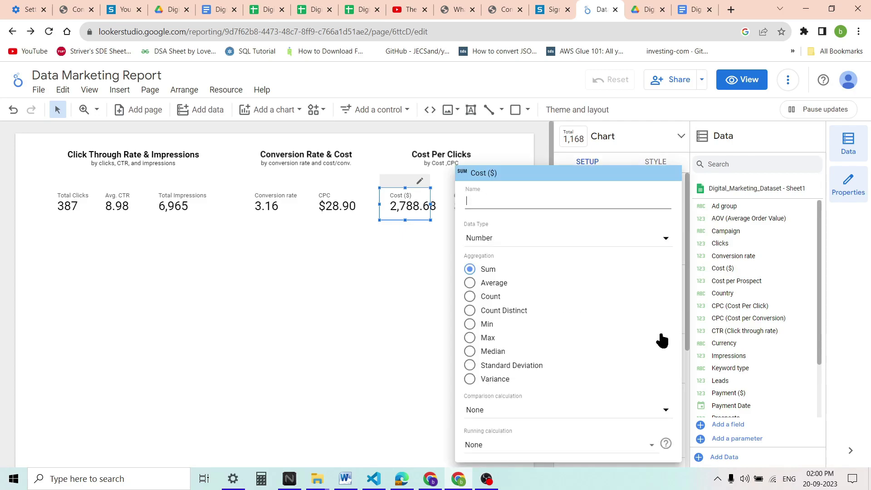
{"action": "left_click", "coordinate": [637, 241]}
{"action": "mouse_move", "coordinate": [594, 271]}
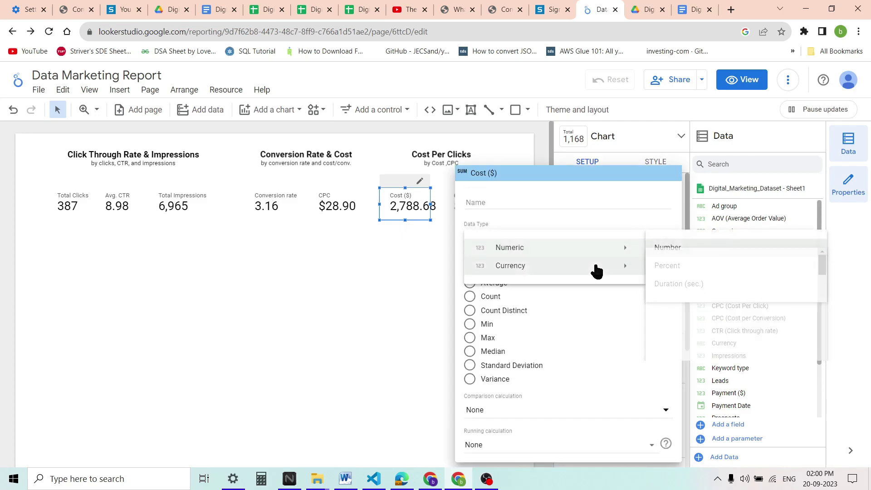
{"action": "scroll", "coordinate": [730, 275], "scroll_direction": "down", "scroll_amount": 20}
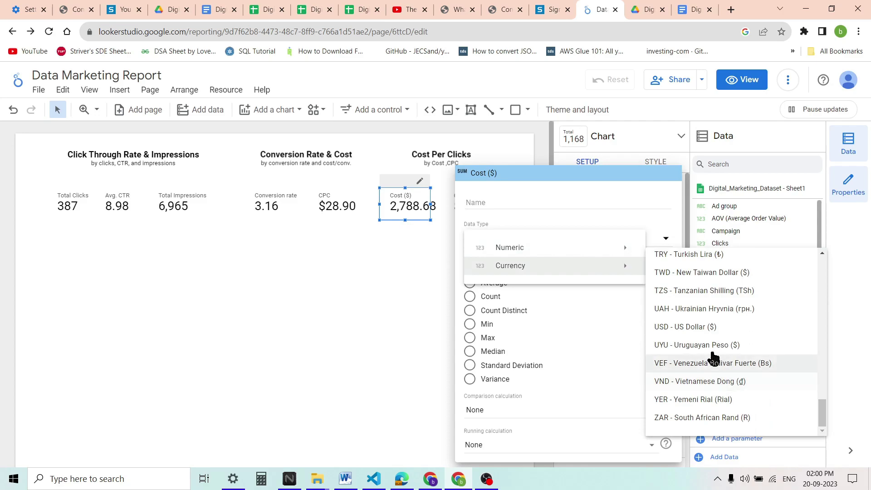
{"action": "left_click", "coordinate": [712, 328]}
{"action": "left_click", "coordinate": [373, 277]}
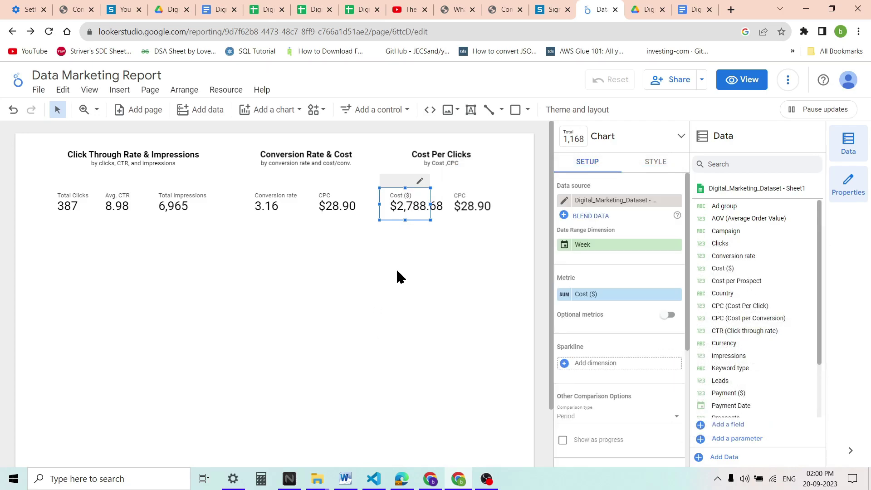
Change the metric of the CPC scorecard under Cost Per Clicks to CPC (Cost Per Click), aggregated as Average.
{"action": "left_click", "coordinate": [501, 196]}
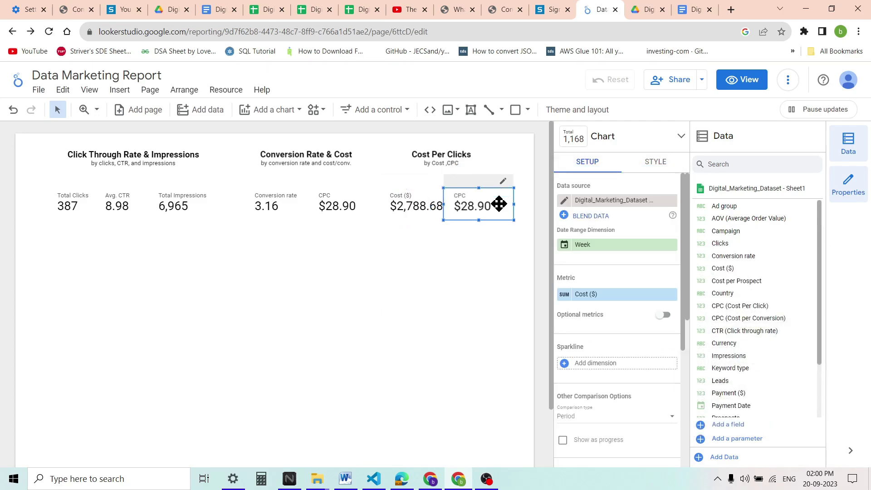
{"action": "left_click", "coordinate": [612, 295]}
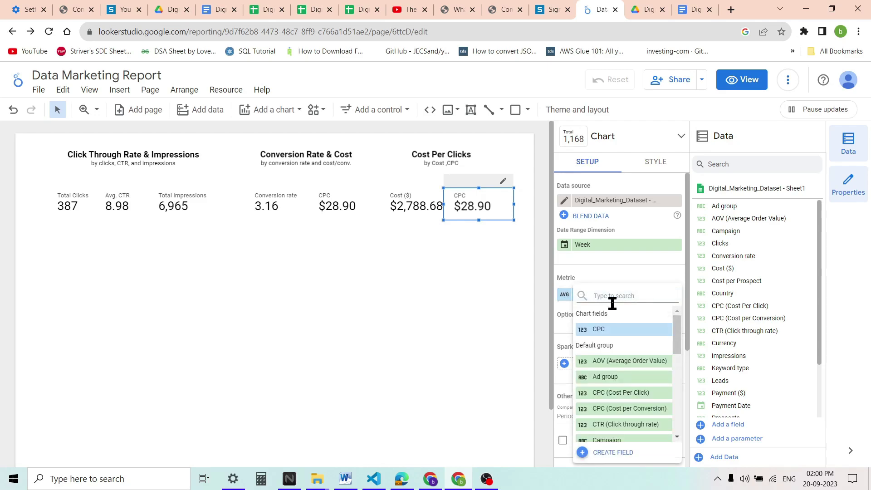
{"action": "type", "text": "c"}
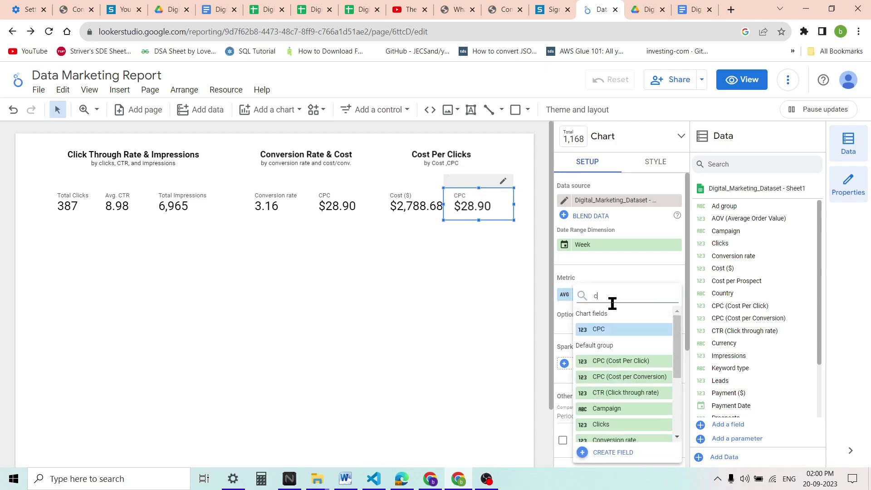
{"action": "type", "text": "os"}
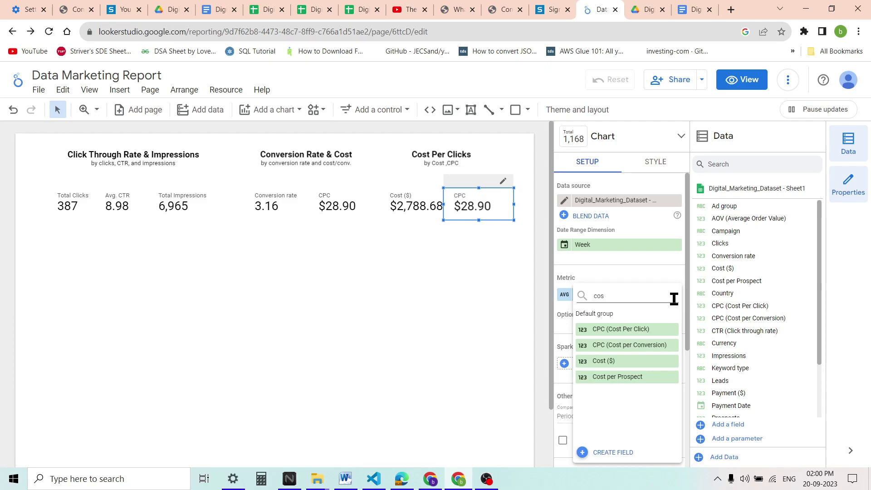
{"action": "left_click", "coordinate": [655, 329]}
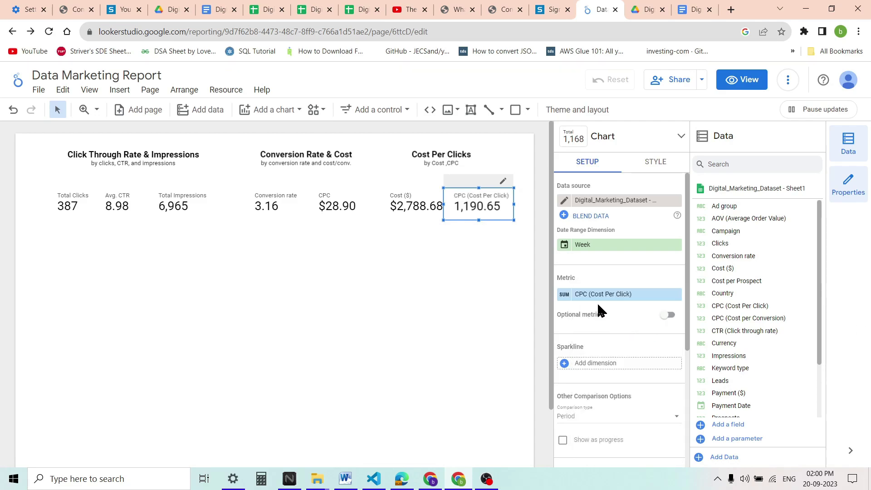
{"action": "left_click", "coordinate": [565, 298]}
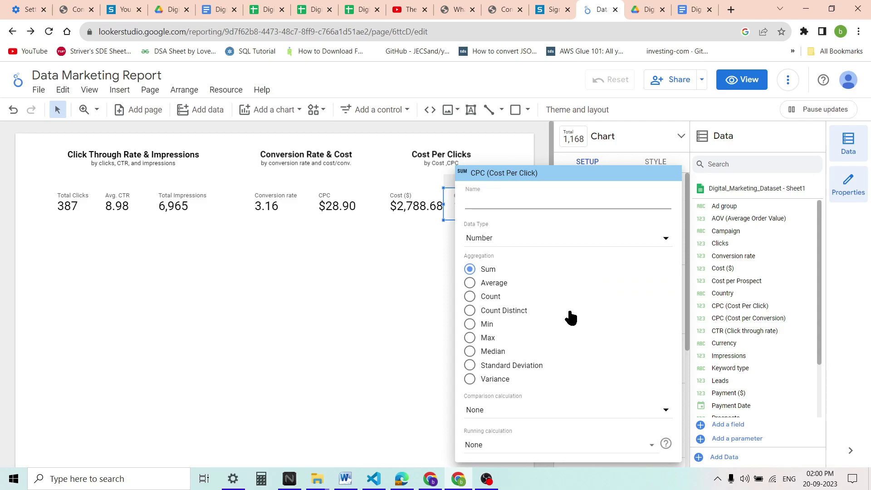
{"action": "left_click", "coordinate": [493, 284]}
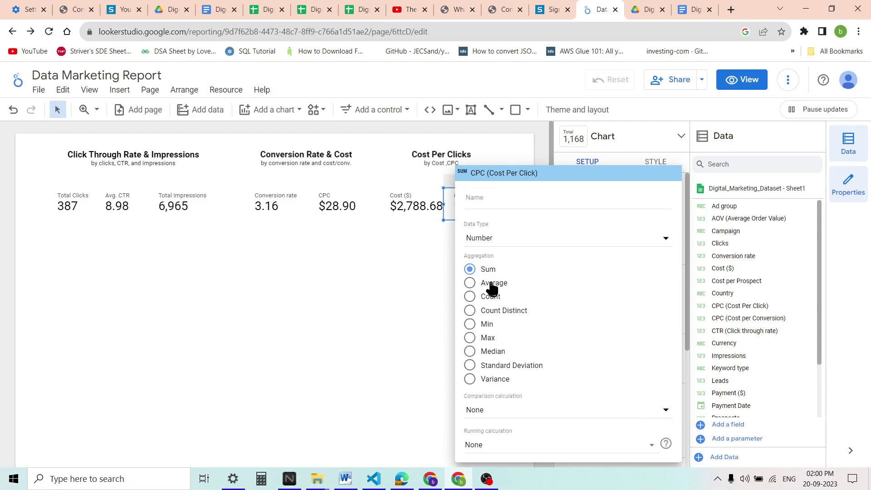
{"action": "left_click", "coordinate": [383, 322]}
Set the data type of the CPC (Cost Per Click) scorecard's metric to Currency (USD - US Dollar).
{"action": "left_click", "coordinate": [567, 297]}
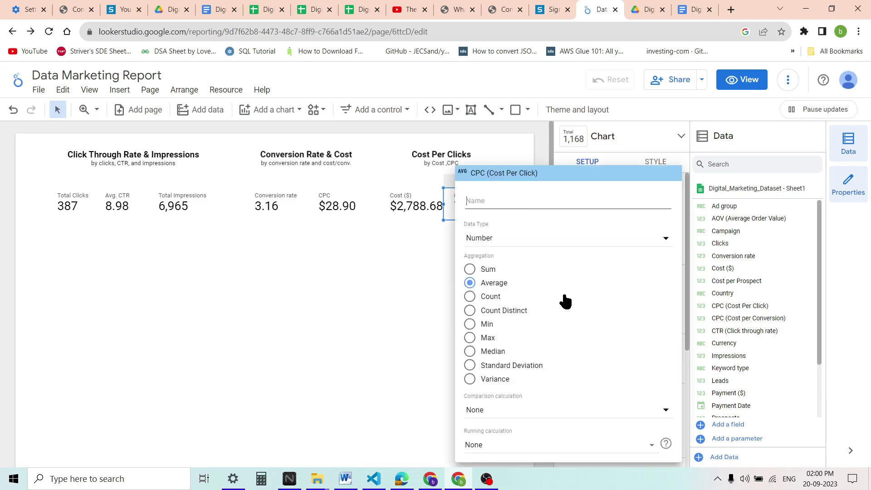
{"action": "left_click", "coordinate": [644, 240]}
{"action": "mouse_move", "coordinate": [613, 268]}
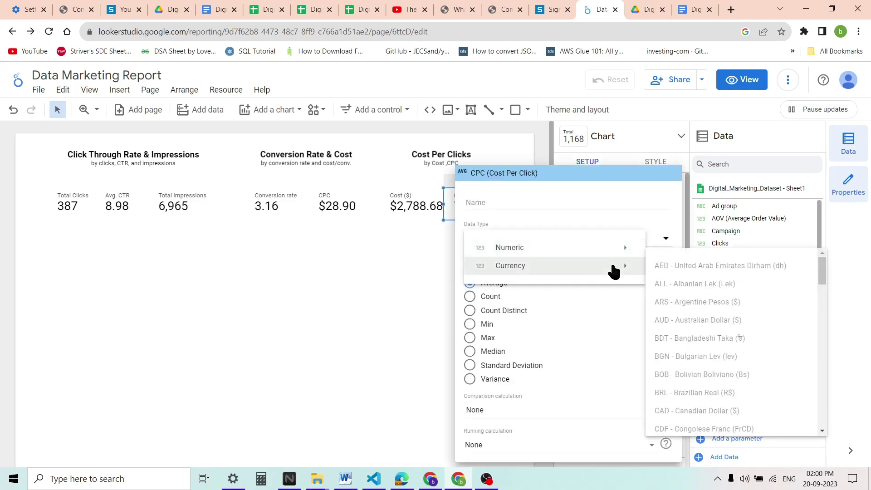
{"action": "scroll", "coordinate": [723, 381], "scroll_direction": "down", "scroll_amount": 20}
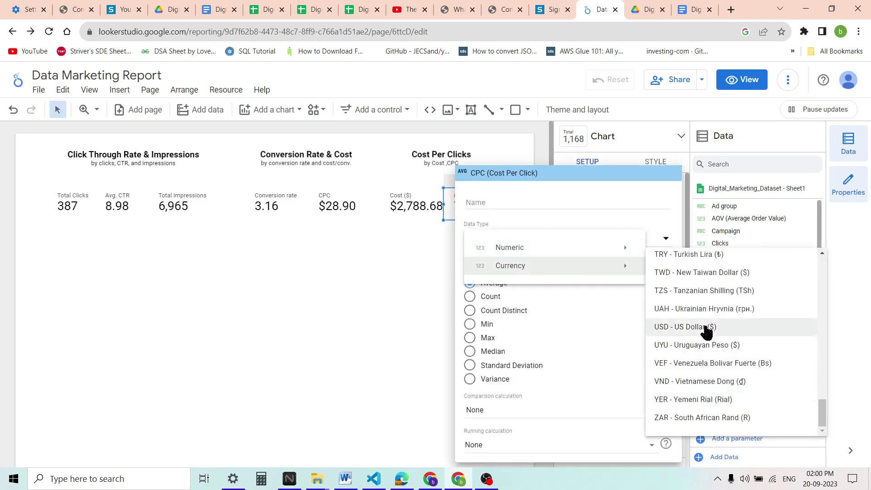
{"action": "left_click", "coordinate": [707, 331]}
{"action": "left_click", "coordinate": [414, 287]}
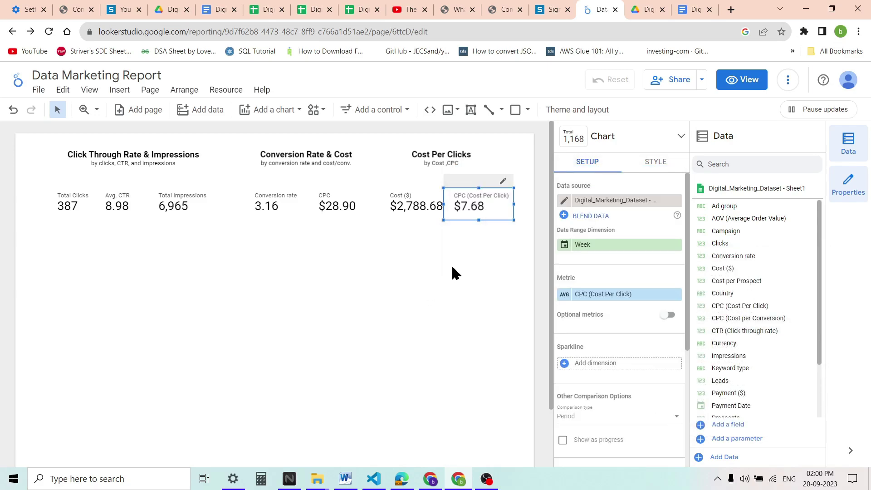
{"action": "left_click", "coordinate": [413, 258]}
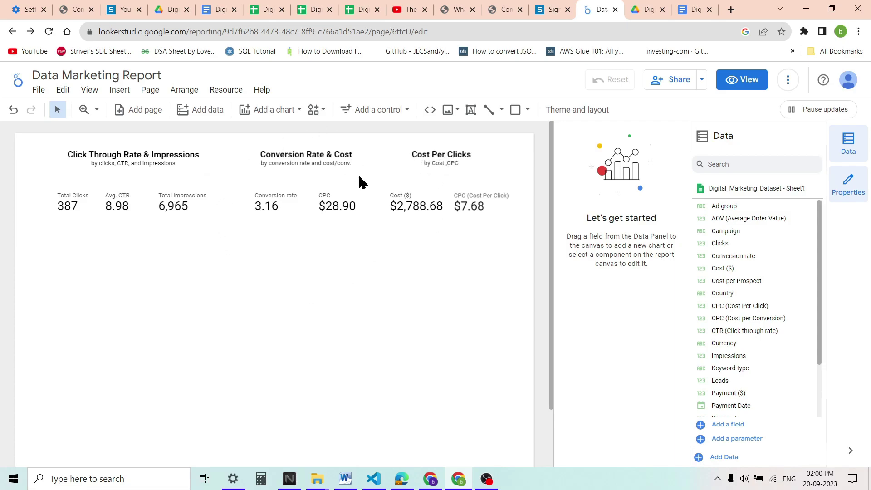
Duplicate the Cost Per Clicks heading with its two scorecards and place the copy below the existing scorecard row, near the page's middle.
{"action": "left_click_drag", "start_coordinate": [402, 146], "coordinate": [489, 239]}
{"action": "key", "text": "ctrl+z"}
{"action": "left_click", "coordinate": [443, 287]}
{"action": "left_click", "coordinate": [430, 253]}
{"action": "left_click_drag", "start_coordinate": [483, 169], "coordinate": [336, 233]}
{"action": "left_click", "coordinate": [239, 301]}
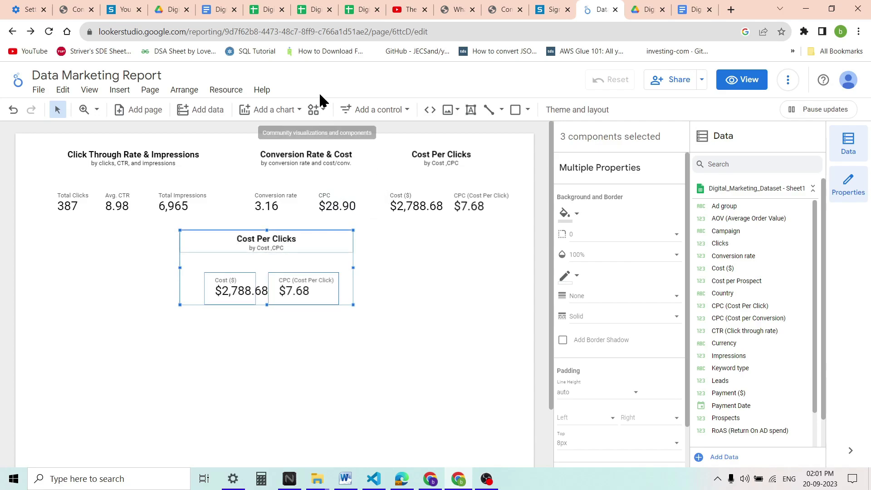
Change the title of the copied Cost Per Clicks heading to "Returns".
{"action": "left_click", "coordinate": [298, 239]}
{"action": "left_click", "coordinate": [296, 238]}
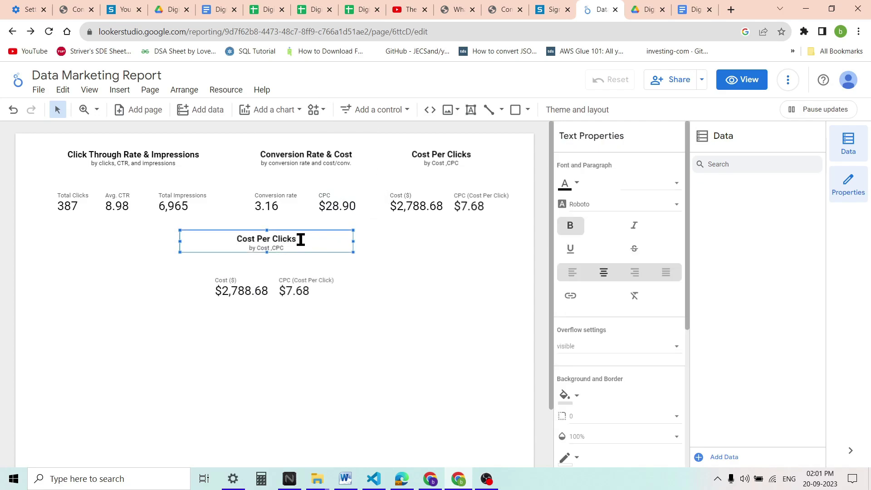
{"action": "left_click_drag", "start_coordinate": [299, 238], "coordinate": [238, 239]}
{"action": "type", "text": "Returns"}
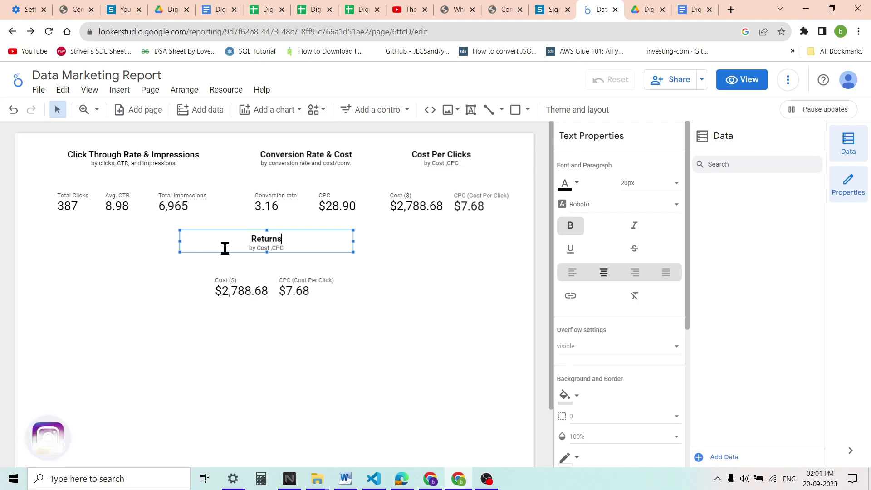
Replace the subtitle text after "by" under the Returns heading with "ROI( Return on Investment),RoAS (Return on AD spend)".
{"action": "left_click_drag", "start_coordinate": [300, 249], "coordinate": [259, 249]}
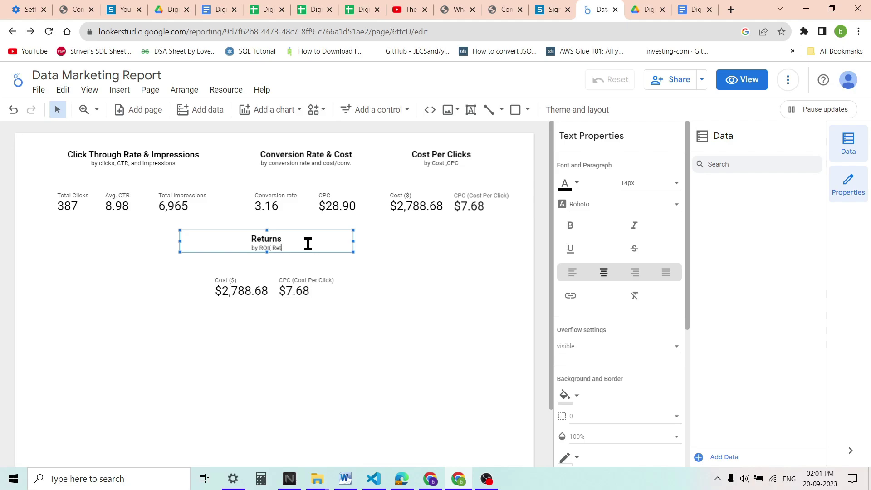
{"action": "key", "text": "BackSpace"}
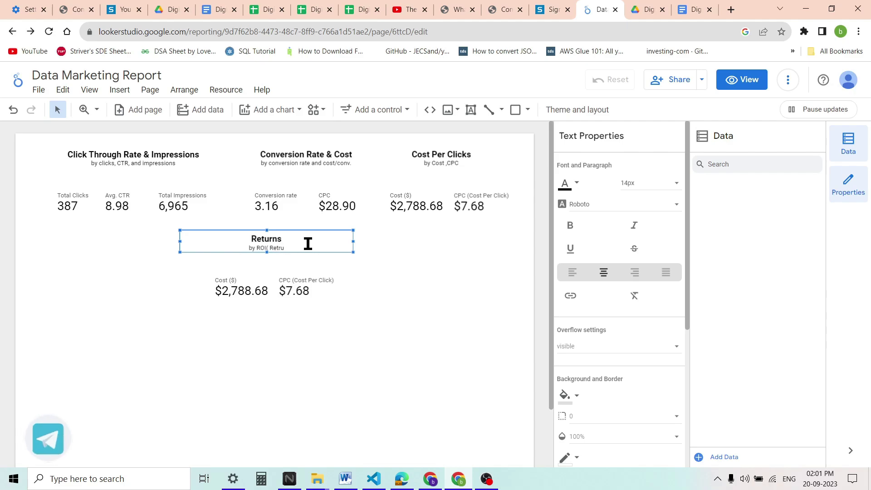
{"action": "type", "text": "urn on Invest"}
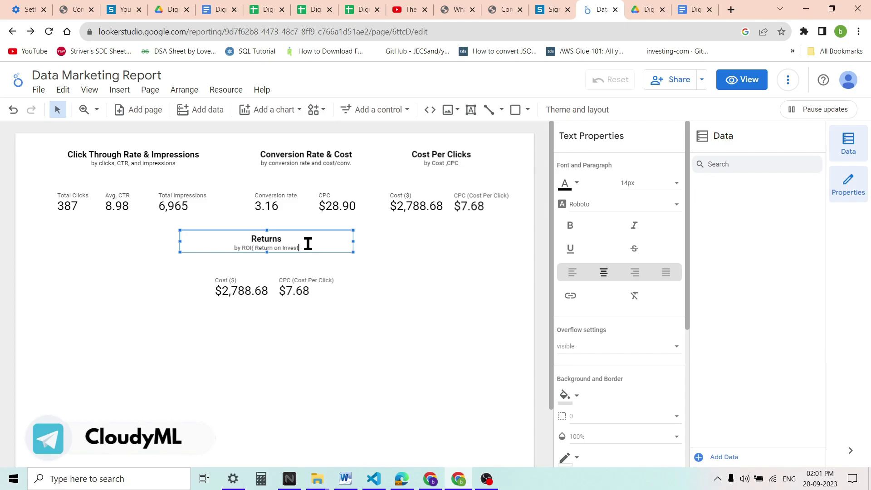
{"action": "type", "text": "ment),RoAS"}
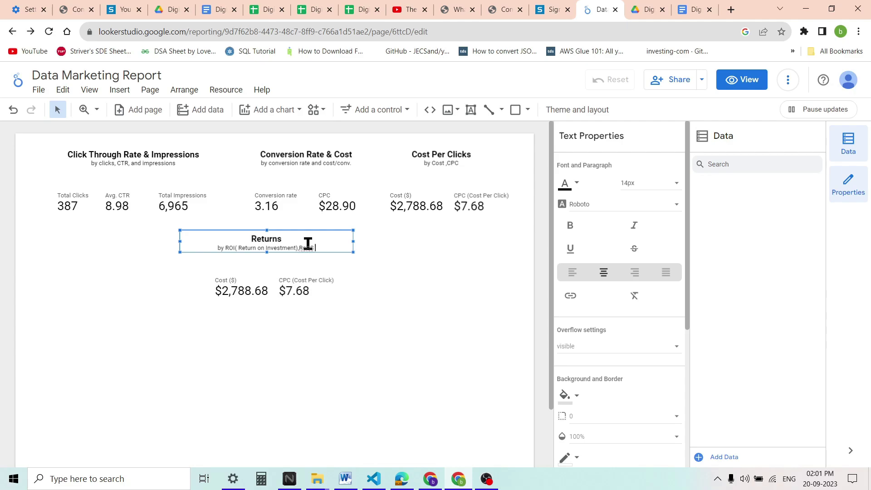
{"action": "type", "text": "(Return"}
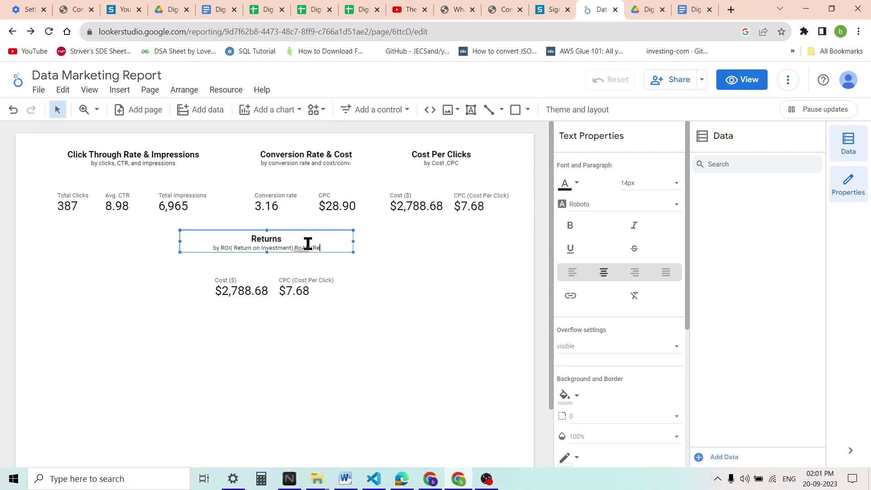
{"action": "type", "text": " o"}
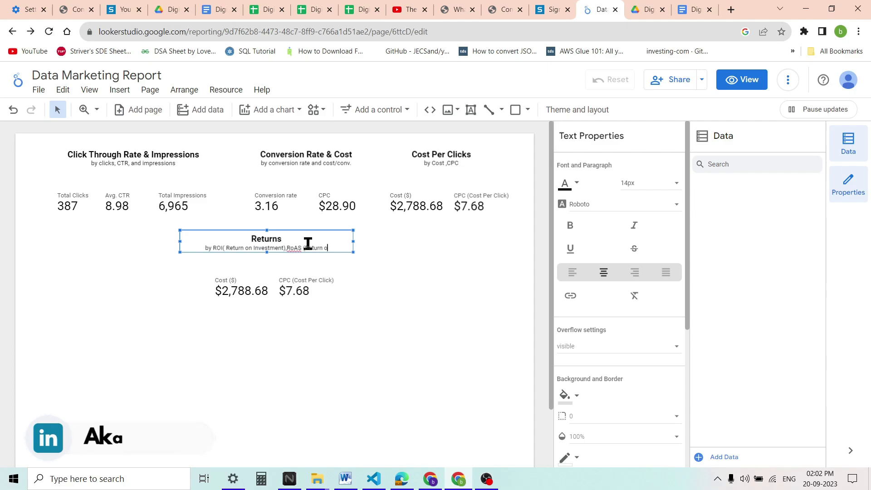
{"action": "type", "text": "n AD s"}
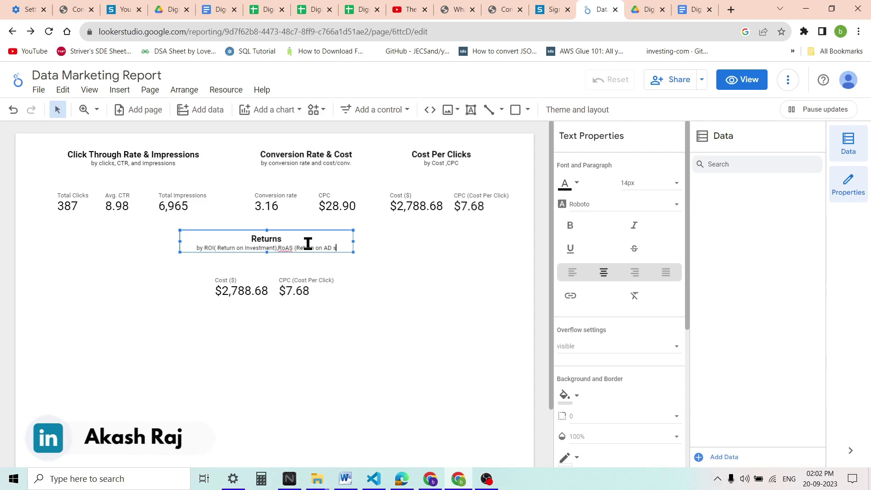
{"action": "type", "text": "pe"}
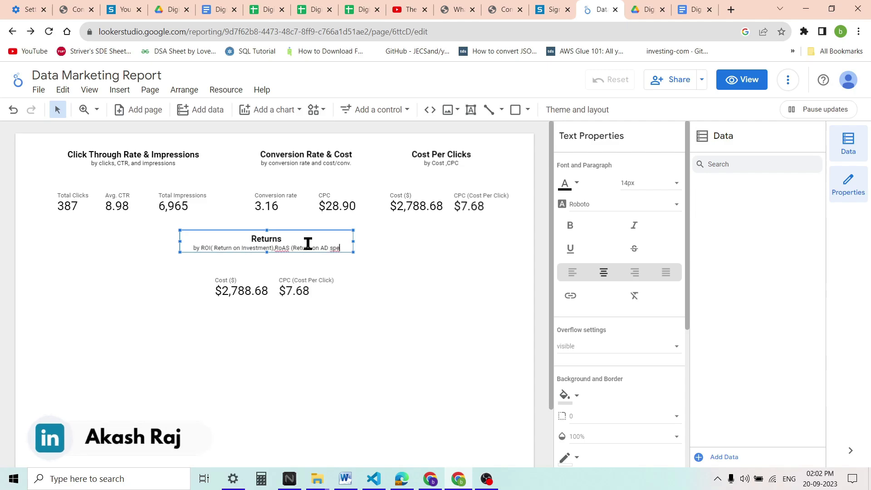
{"action": "type", "text": "nd)"}
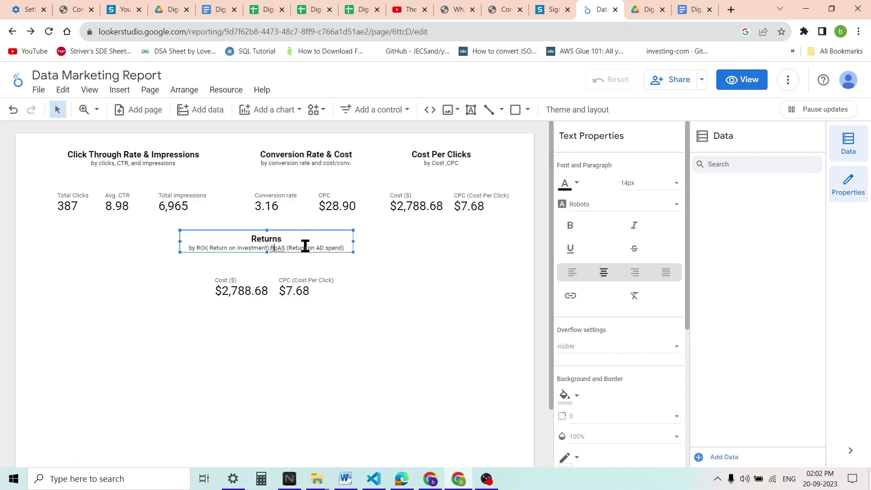
Insert a space between the comma and "RoAS" in the Returns subtitle and finish editing the text.
{"action": "left_click", "coordinate": [272, 248]}
{"action": "type", "text": ",R"}
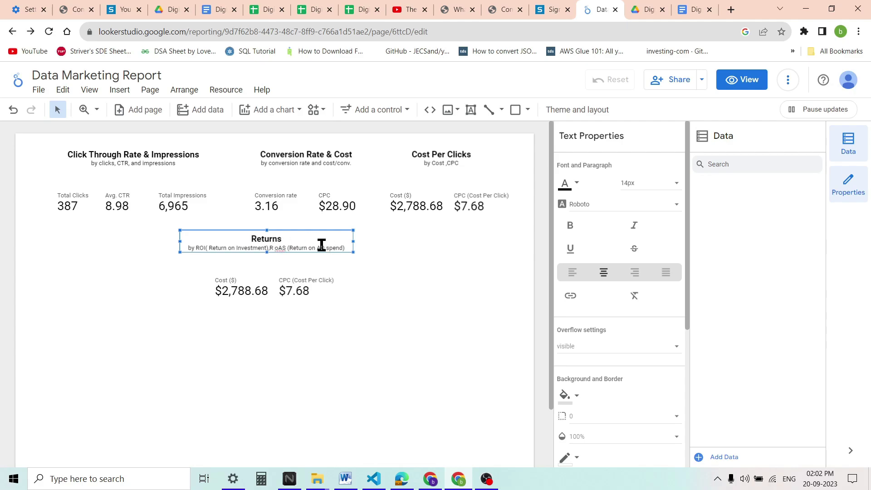
{"action": "key", "text": "BackSpace"}
{"action": "left_click", "coordinate": [334, 338]}
Change the metric of the Cost ($) scorecard under Returns to ROI (Returns on Investment).
{"action": "left_click", "coordinate": [221, 295]}
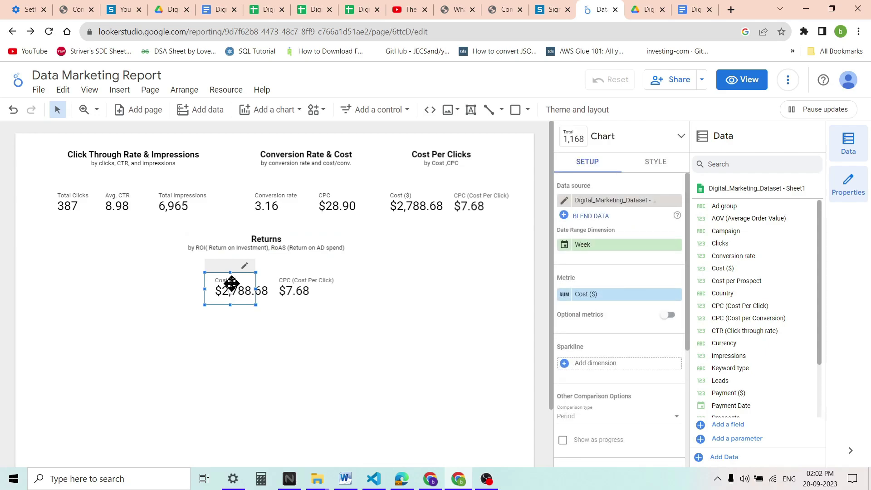
{"action": "left_click", "coordinate": [631, 294]}
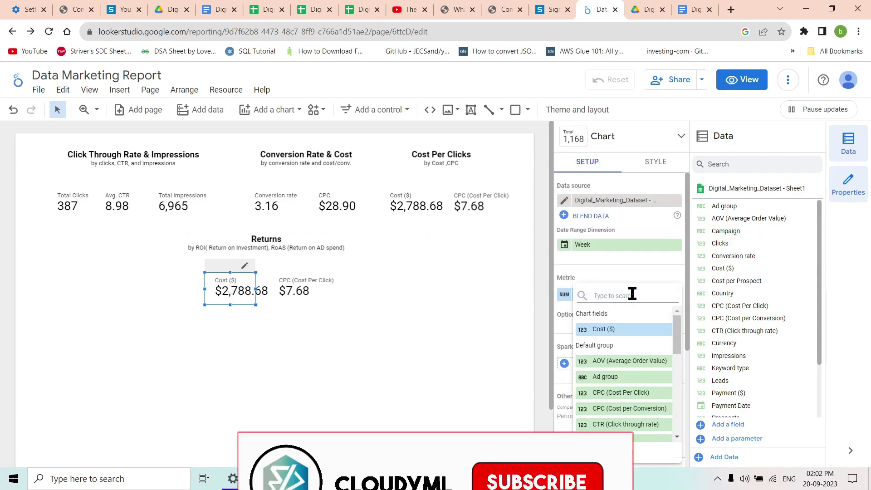
{"action": "type", "text": "ROT"}
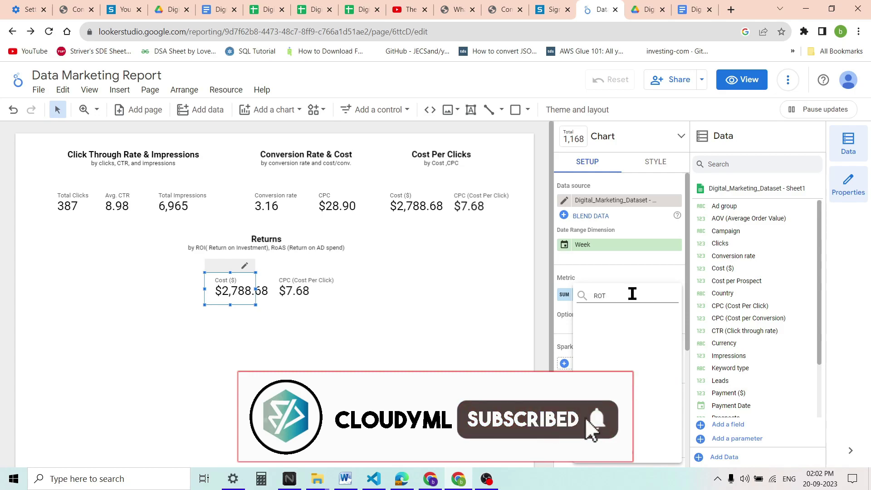
{"action": "key", "text": "BackSpace"}
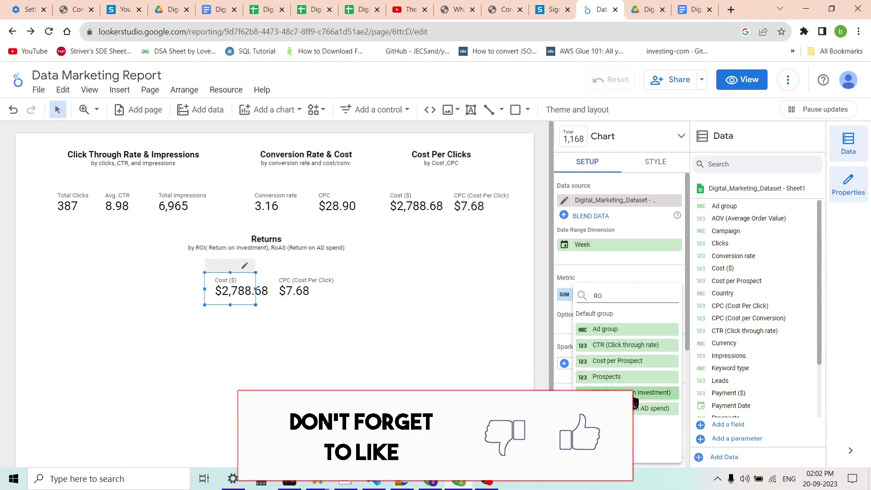
{"action": "left_click", "coordinate": [633, 394]}
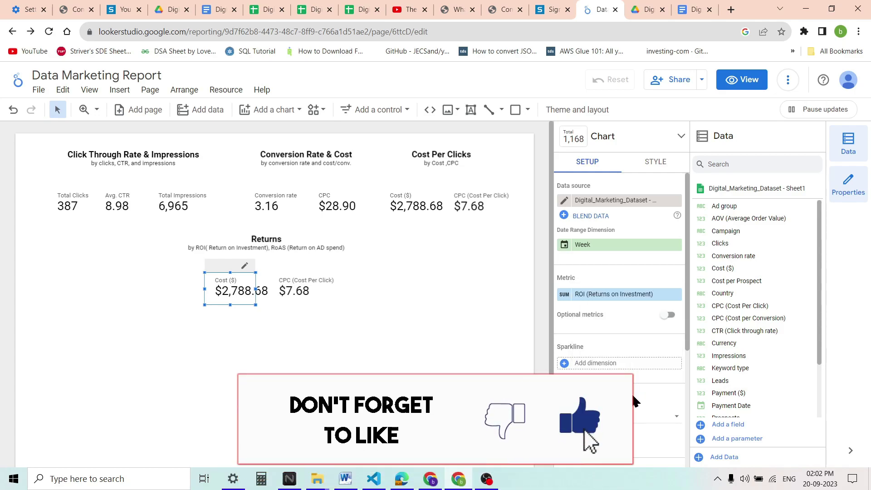
Set the data type of the ROI (Returns on Investment) scorecard's metric to Currency (USD - US Dollar).
{"action": "left_click", "coordinate": [563, 299]}
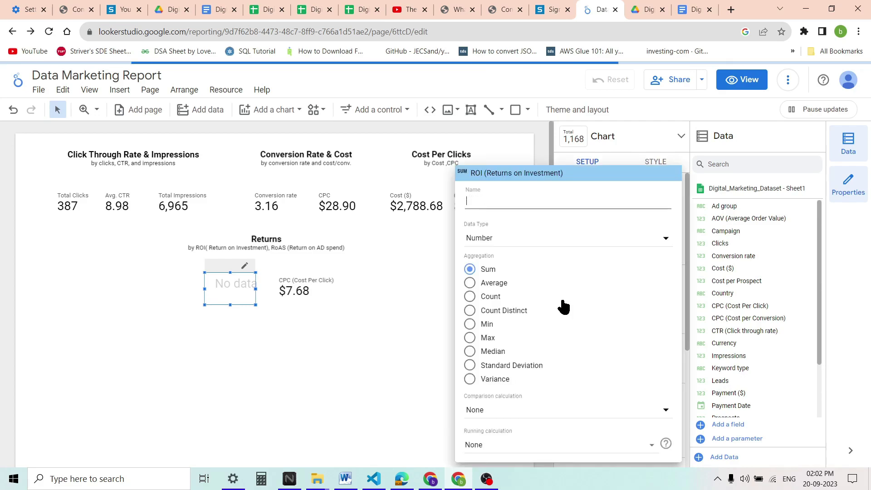
{"action": "left_click", "coordinate": [537, 242]}
{"action": "mouse_move", "coordinate": [602, 268]}
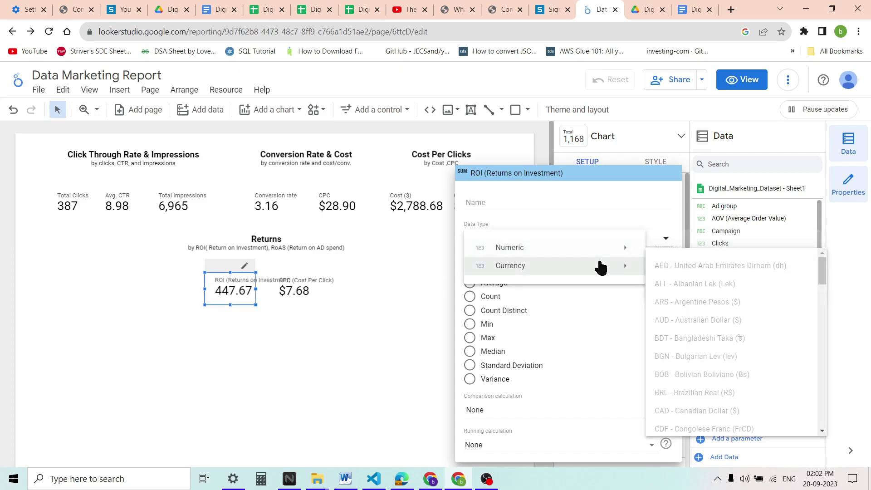
{"action": "scroll", "coordinate": [738, 396], "scroll_direction": "down", "scroll_amount": 20}
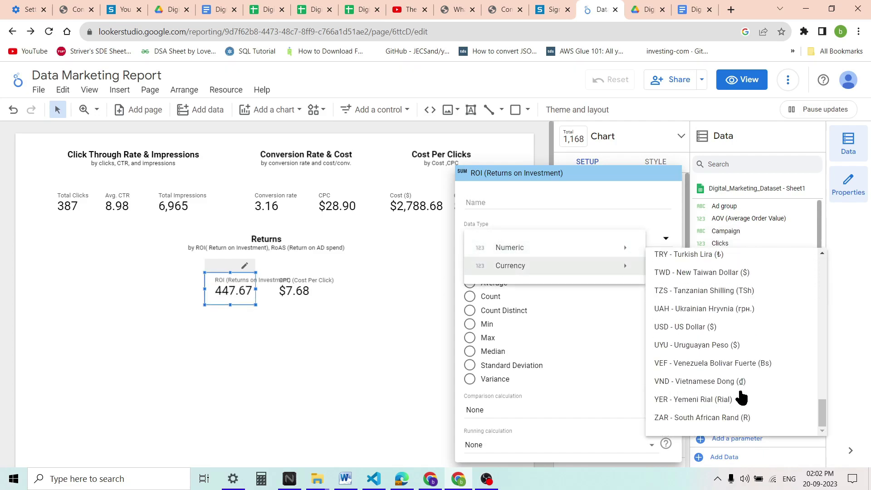
{"action": "left_click", "coordinate": [713, 328]}
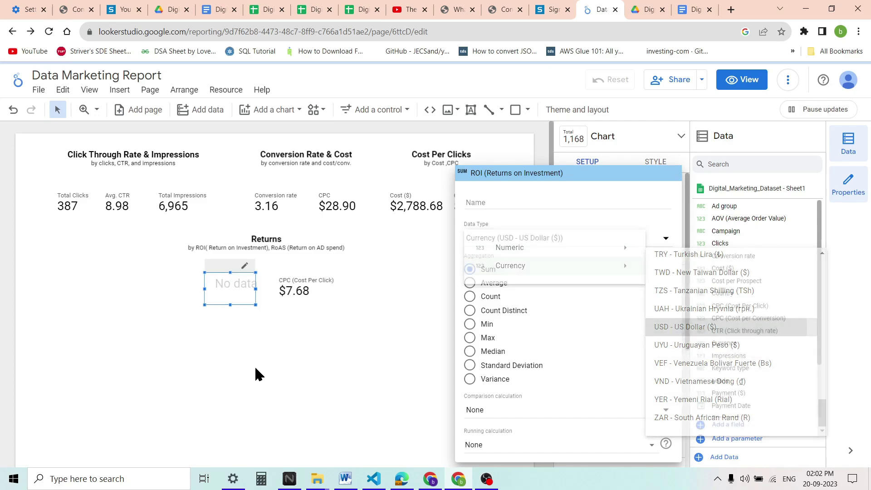
{"action": "left_click", "coordinate": [299, 348]}
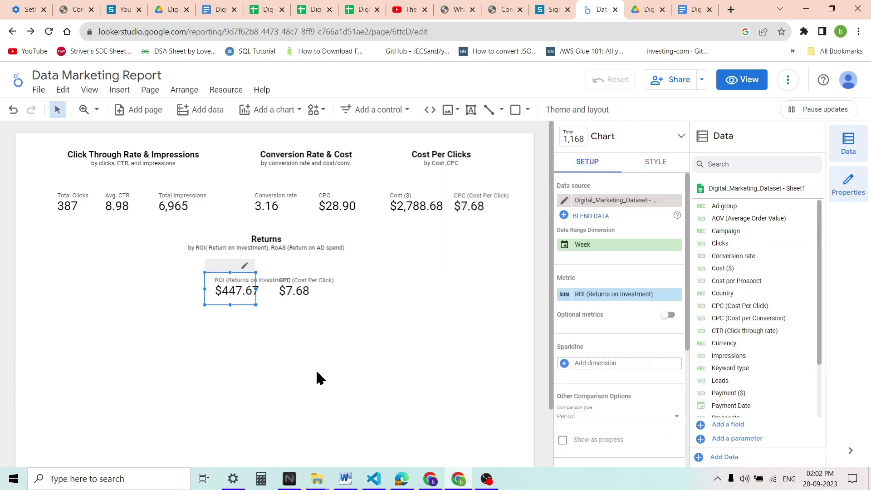
Rename the metric of the ROI (Returns on Investment) scorecard to "ROI".
{"action": "left_click", "coordinate": [565, 296]}
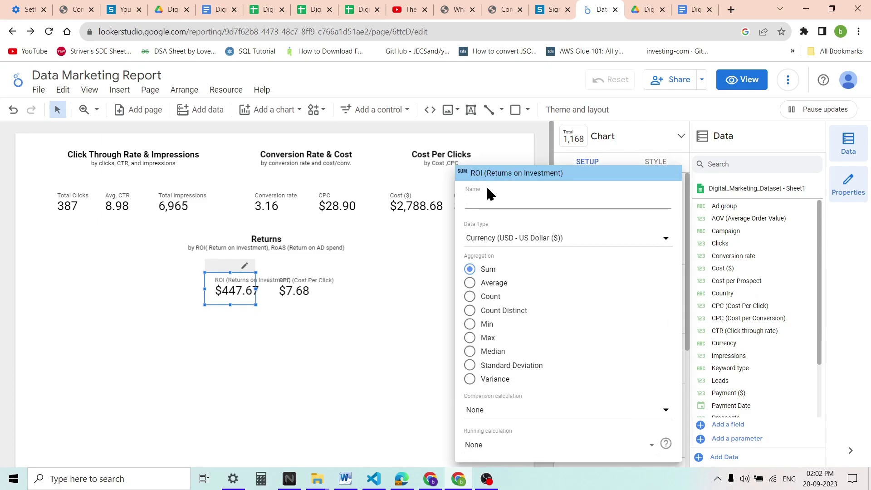
{"action": "type", "text": "ROI"}
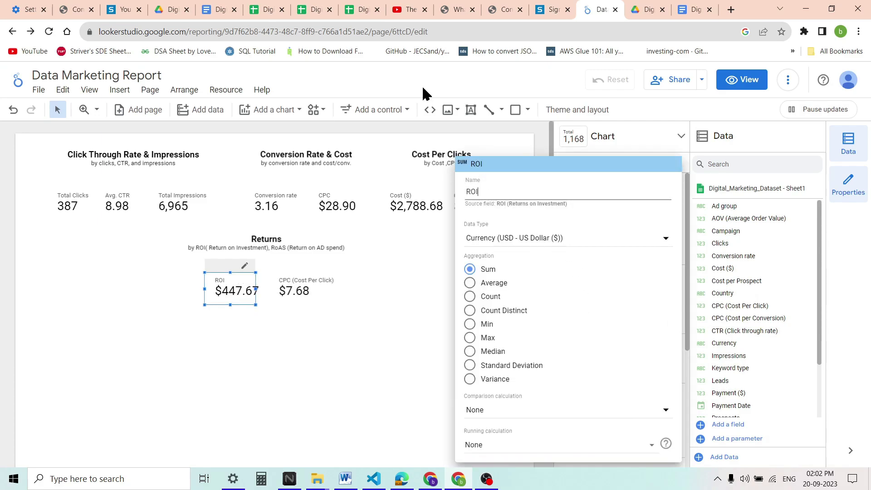
{"action": "left_click", "coordinate": [329, 360]}
Change the metric of the CPC (Cost Per Click) scorecard under Returns to RoAS (Return On AD spend).
{"action": "left_click", "coordinate": [304, 288]}
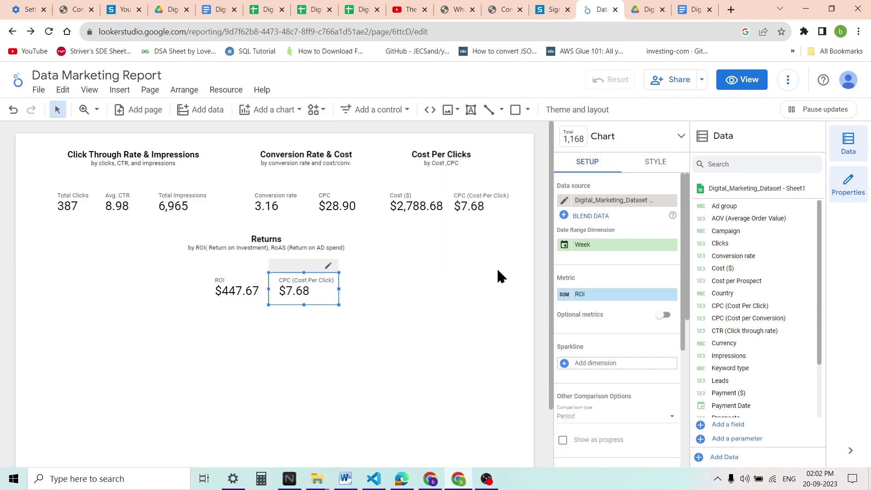
{"action": "left_click", "coordinate": [613, 295]}
{"action": "type", "text": "ro"}
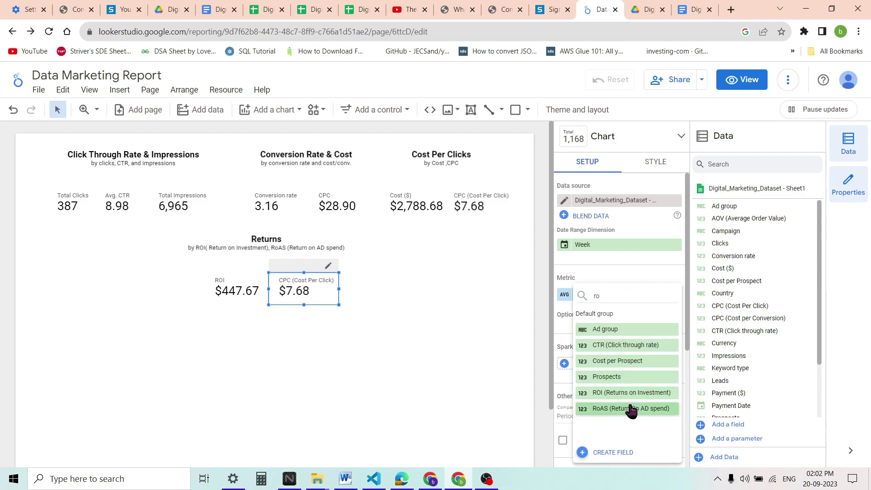
{"action": "left_click", "coordinate": [632, 408]}
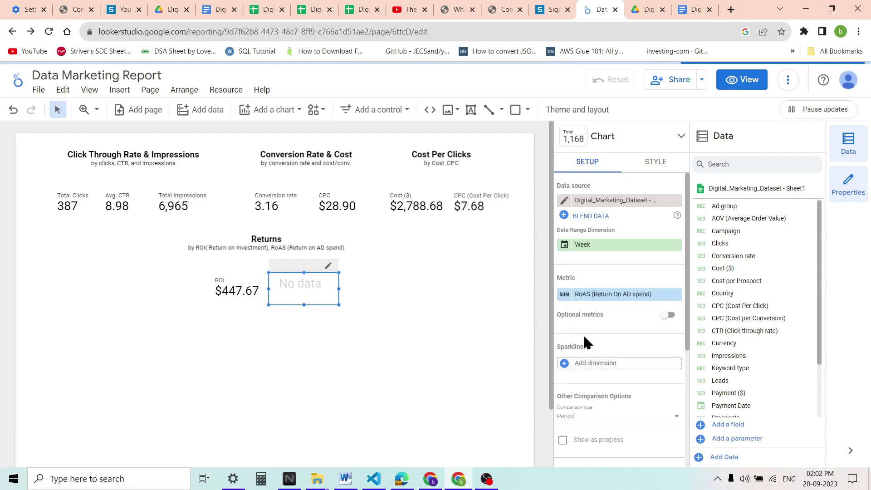
Rename the metric of the RoAS (Return On AD spend) scorecard to "RoAS".
{"action": "left_click", "coordinate": [564, 295]}
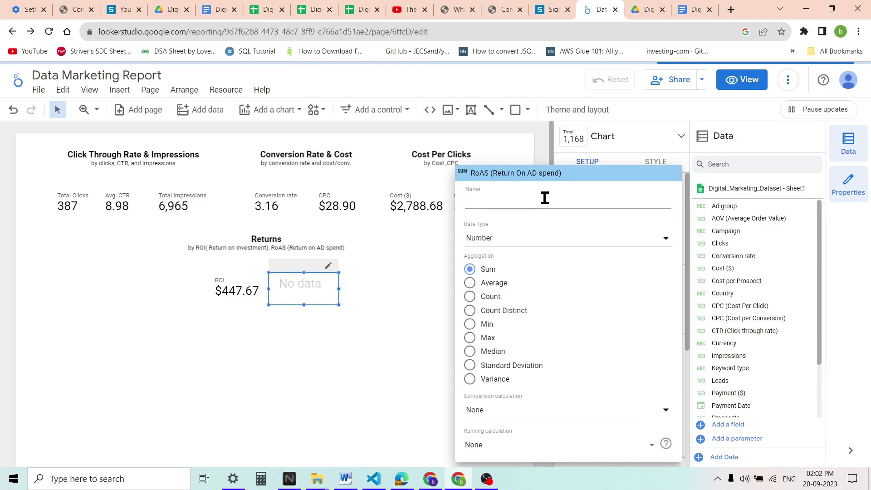
{"action": "type", "text": "RoAS"}
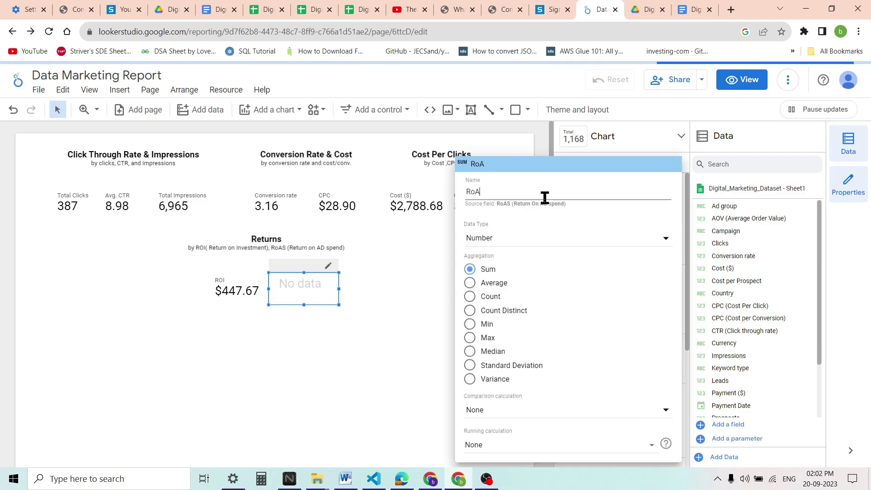
{"action": "left_click", "coordinate": [401, 351]}
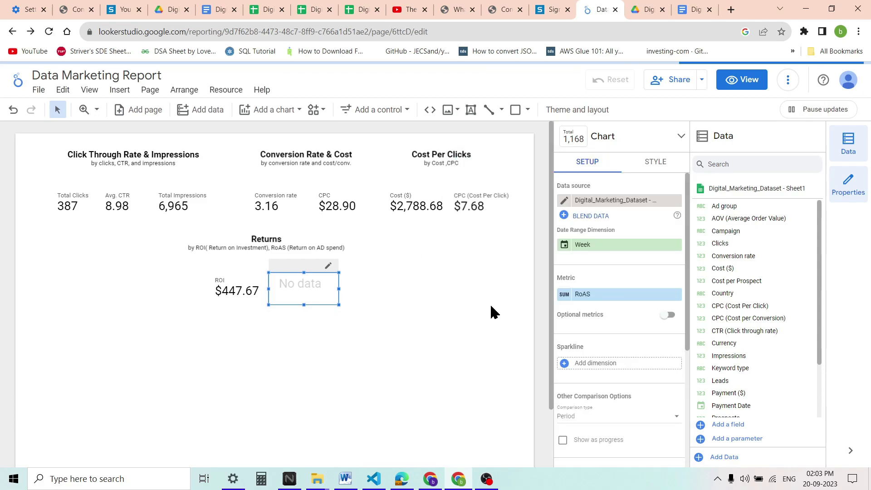
Set the data type of the RoAS scorecard's metric to Currency (USD - US Dollar) and deselect the scorecard.
{"action": "left_click", "coordinate": [564, 295]}
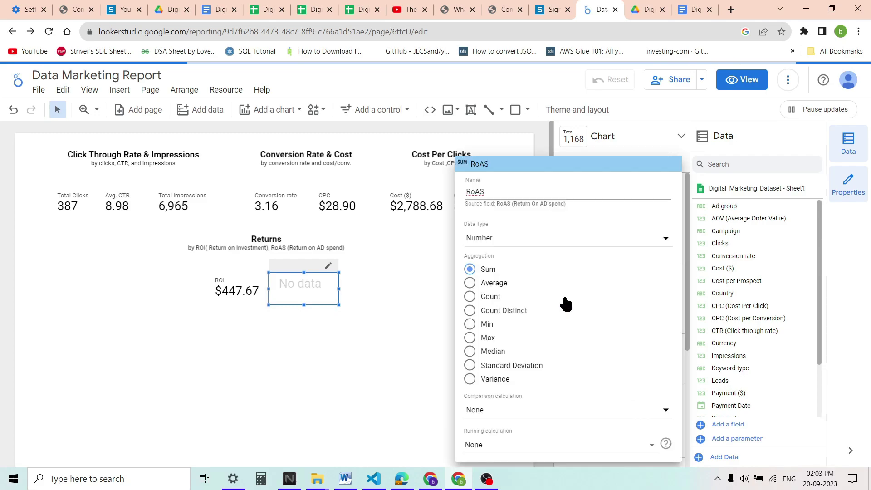
{"action": "left_click", "coordinate": [608, 239]}
{"action": "mouse_move", "coordinate": [605, 273]}
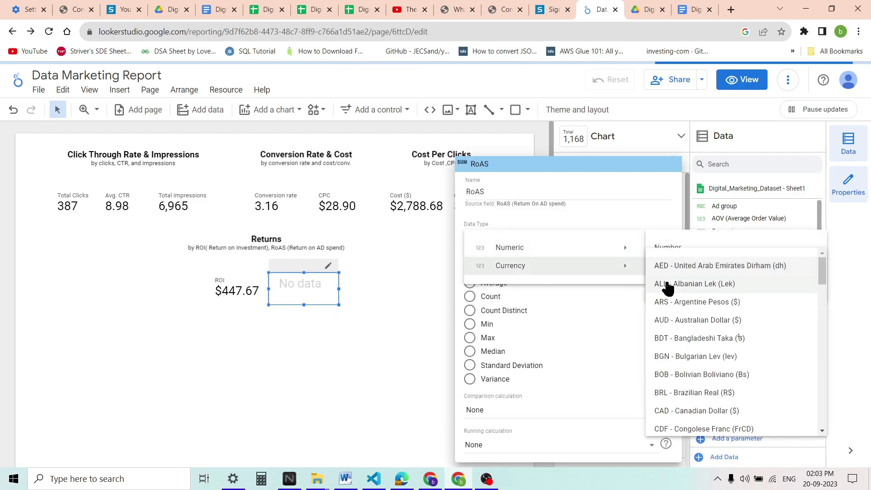
{"action": "scroll", "coordinate": [716, 362], "scroll_direction": "down", "scroll_amount": 20}
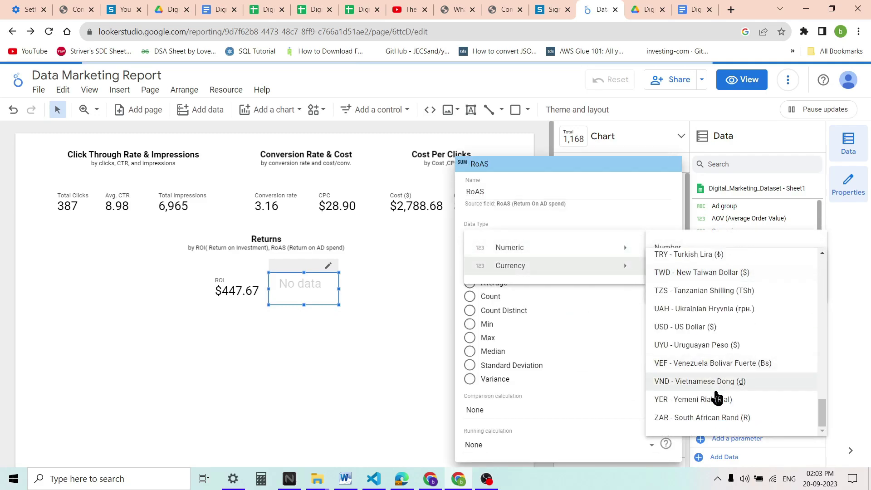
{"action": "left_click", "coordinate": [711, 328]}
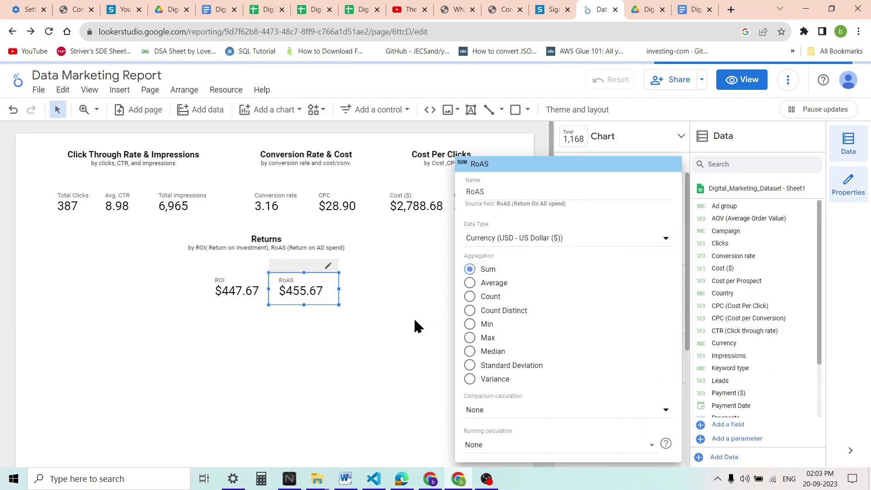
{"action": "left_click", "coordinate": [394, 302]}
{"action": "left_click", "coordinate": [389, 279]}
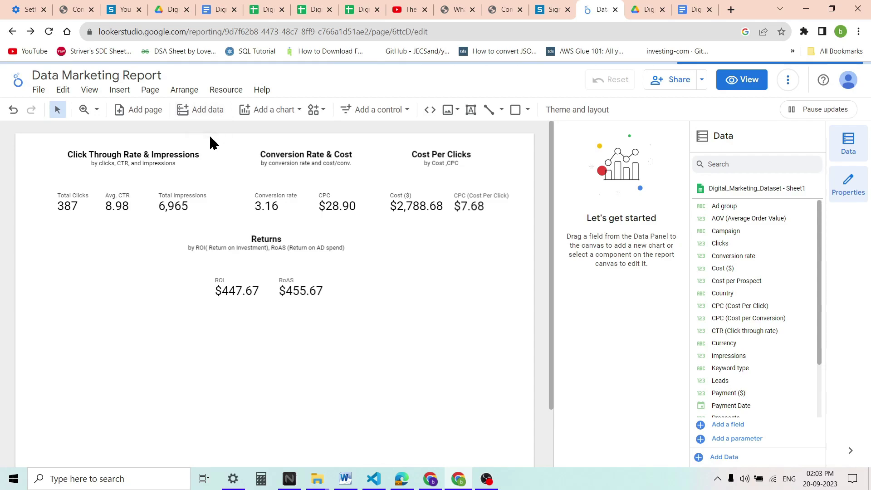
Move the Click Through Rate & Impressions heading and its three scorecards toward the page's left edge, with the scorecards closer beneath the heading.
{"action": "left_click", "coordinate": [135, 155]}
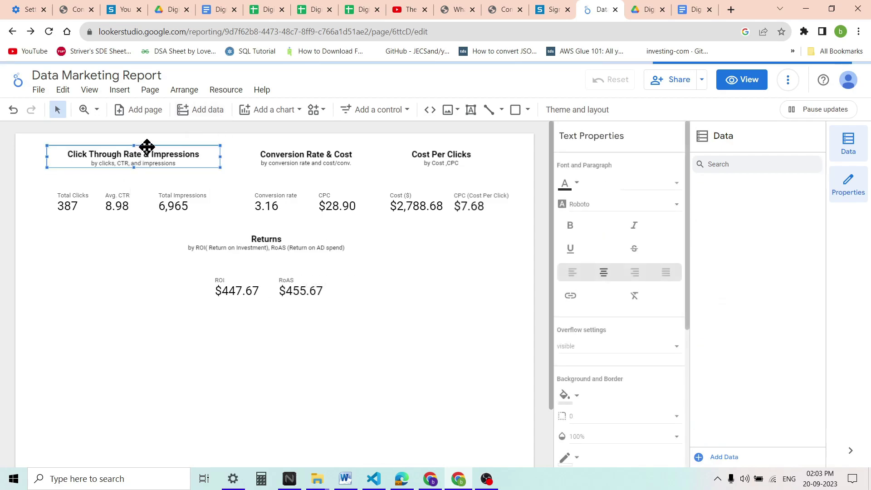
{"action": "left_click_drag", "start_coordinate": [146, 152], "coordinate": [109, 156]}
{"action": "left_click", "coordinate": [45, 218]}
{"action": "left_click_drag", "start_coordinate": [45, 218], "coordinate": [157, 197]}
{"action": "left_click", "coordinate": [203, 210]}
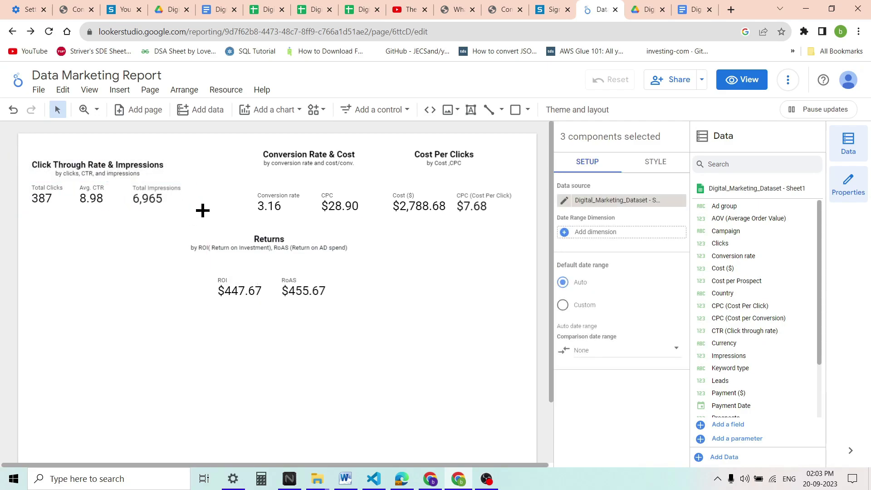
Move the Conversion Rate & Cost heading and its two scorecards beside the Click Through Rate & Impressions group, aligned with that group.
{"action": "left_click_drag", "start_coordinate": [240, 152], "coordinate": [183, 161]}
{"action": "left_click", "coordinate": [399, 259]}
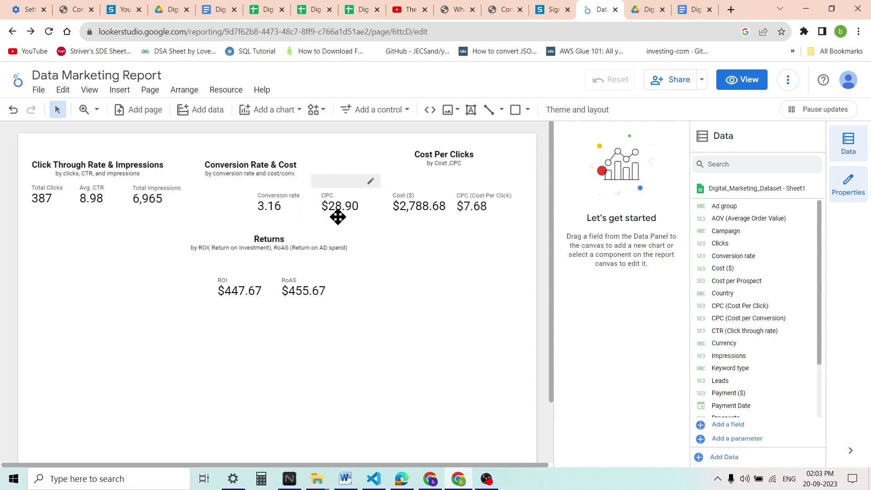
{"action": "left_click_drag", "start_coordinate": [284, 203], "coordinate": [229, 199]}
{"action": "left_click_drag", "start_coordinate": [331, 200], "coordinate": [284, 207]}
{"action": "left_click", "coordinate": [460, 245]}
Move the Cost Per Clicks heading and its two scorecards next to the Conversion Rate & Cost group, aligned on the same row.
{"action": "left_click", "coordinate": [411, 165]}
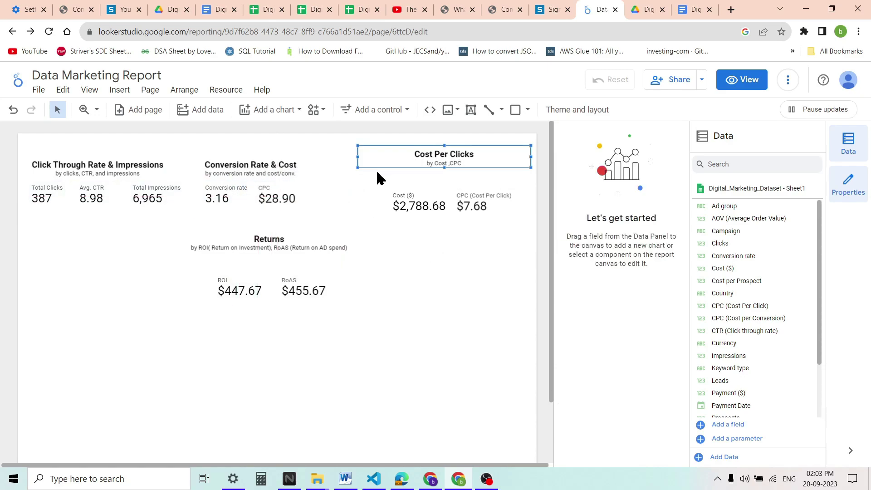
{"action": "left_click_drag", "start_coordinate": [465, 146], "coordinate": [381, 159]}
{"action": "left_click_drag", "start_coordinate": [423, 198], "coordinate": [368, 196]}
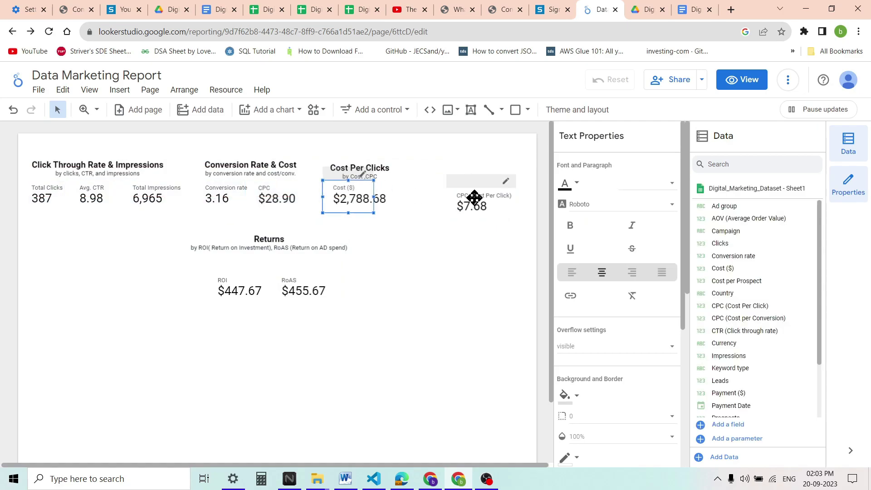
{"action": "left_click_drag", "start_coordinate": [481, 190], "coordinate": [417, 202]}
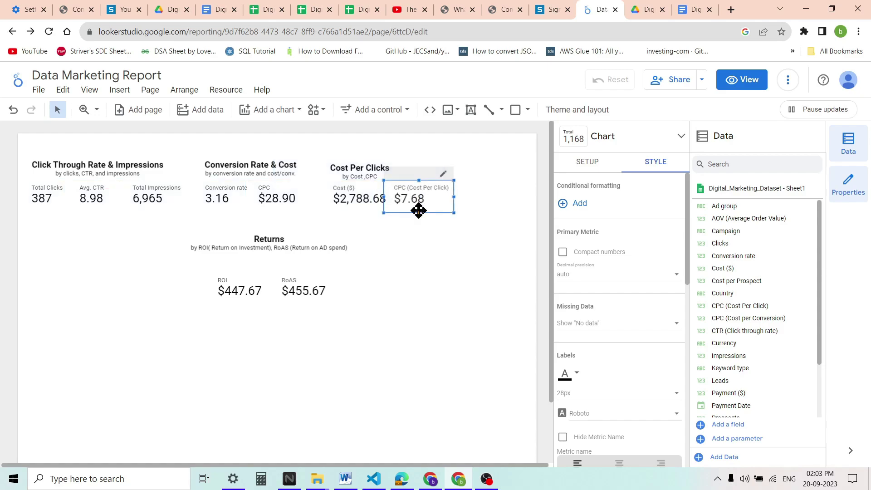
{"action": "left_click", "coordinate": [363, 168]}
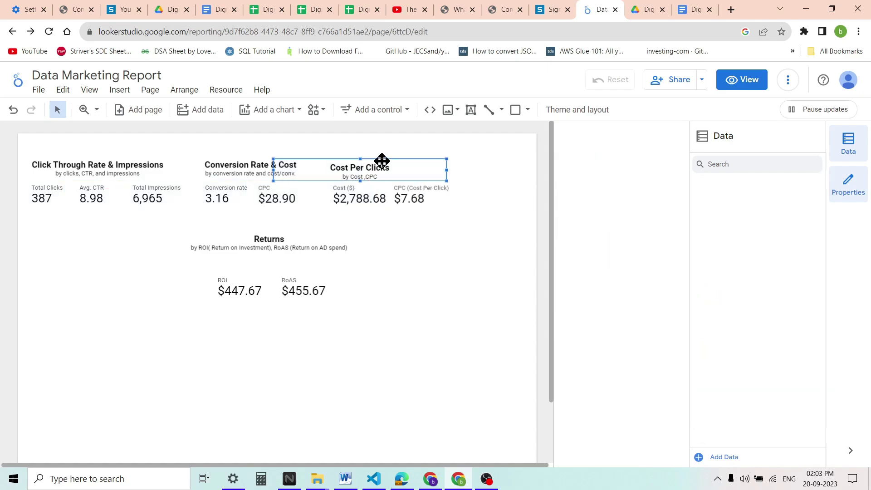
{"action": "mouse_move", "coordinate": [382, 162]}
{"action": "left_mouse_down"}
{"action": "mouse_move", "coordinate": [417, 157]}
{"action": "mouse_move", "coordinate": [393, 157]}
{"action": "left_mouse_up"}
{"action": "left_click", "coordinate": [361, 270]}
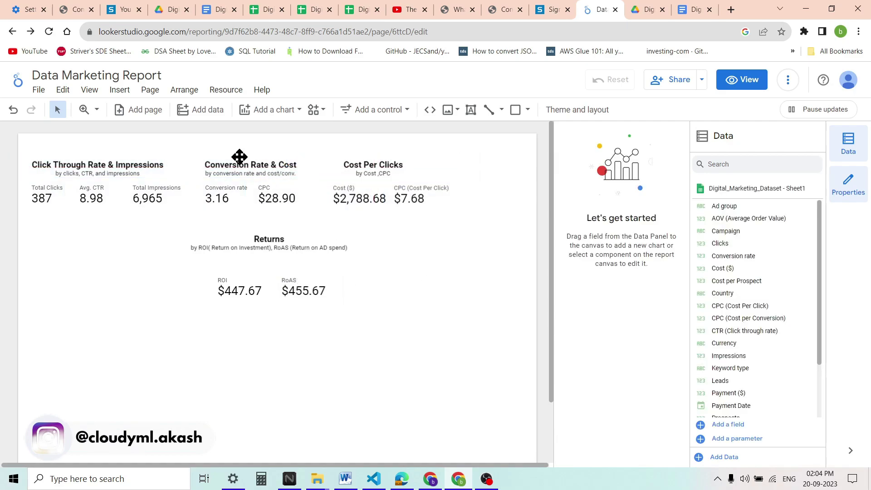
Select all three headings and seven scorecards of the upper row and shift them together toward the page's horizontal centre.
{"action": "left_click_drag", "start_coordinate": [109, 148], "coordinate": [437, 198]}
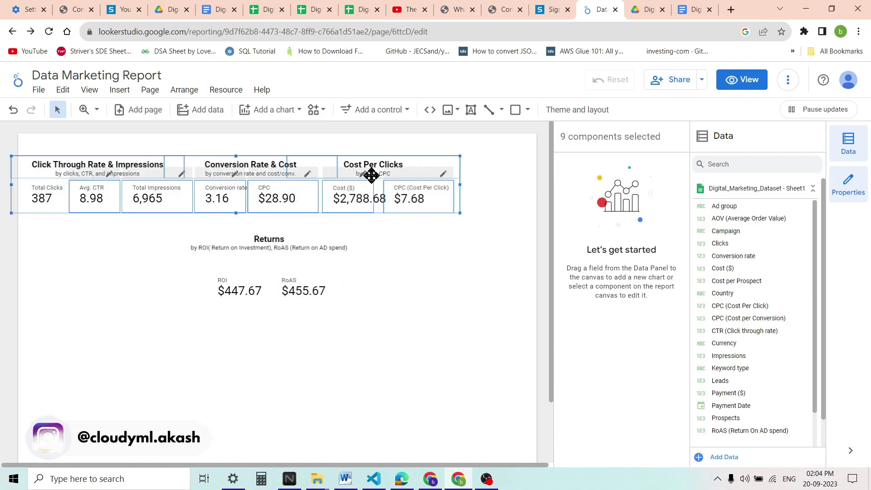
{"action": "left_click", "coordinate": [401, 162]}
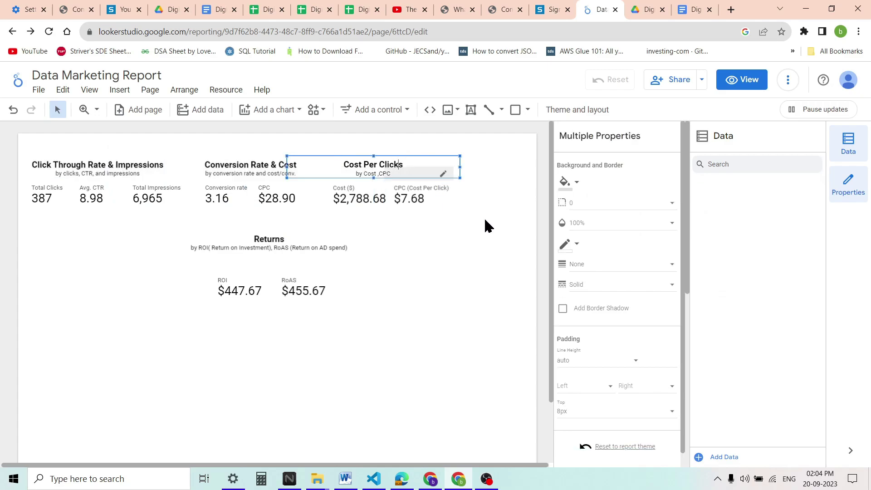
{"action": "left_click_drag", "start_coordinate": [490, 192], "coordinate": [29, 152]}
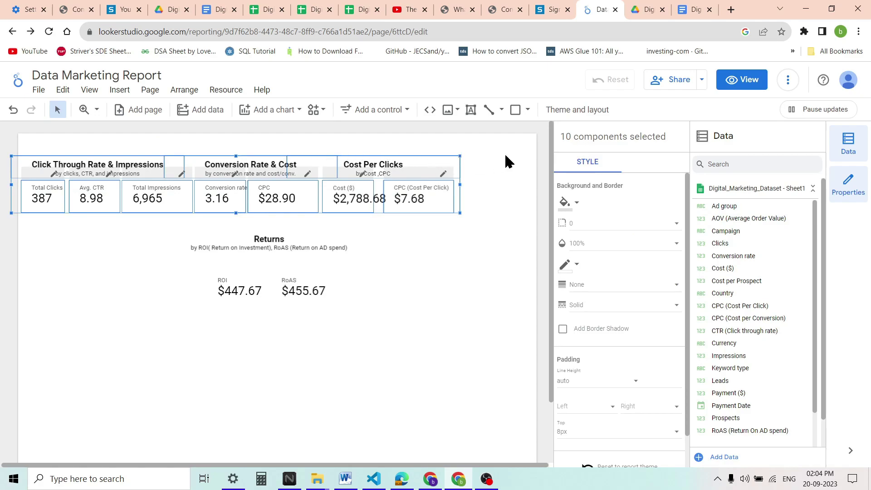
{"action": "mouse_move", "coordinate": [205, 166]}
{"action": "left_mouse_down"}
{"action": "mouse_move", "coordinate": [238, 168]}
{"action": "mouse_move", "coordinate": [196, 161]}
{"action": "left_mouse_up"}
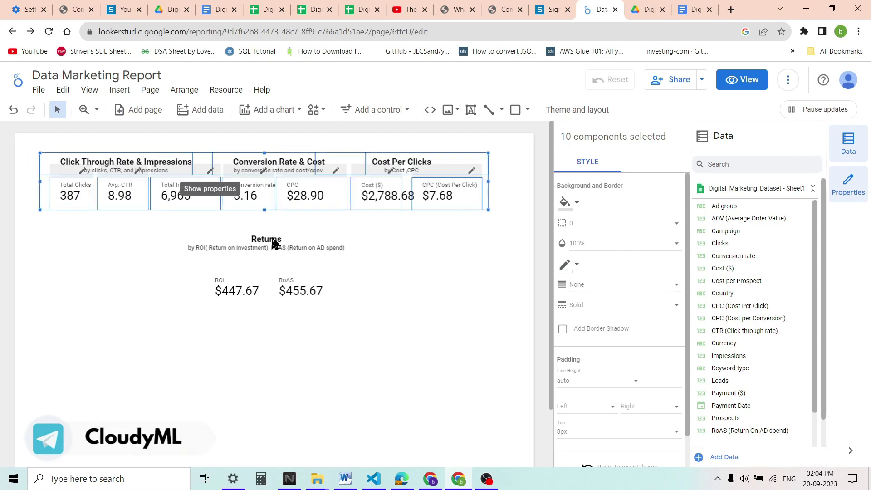
{"action": "left_click", "coordinate": [314, 336]}
Move the ROI and RoAS scorecards closer beneath the Returns heading, and centre the Cost Per Clicks heading above its scorecards.
{"action": "left_click_drag", "start_coordinate": [308, 301], "coordinate": [330, 300]}
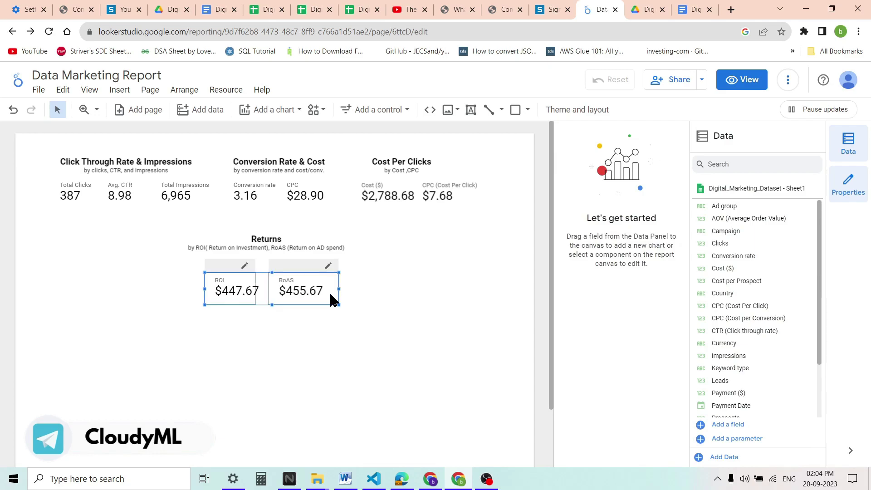
{"action": "left_click_drag", "start_coordinate": [289, 281], "coordinate": [285, 267]}
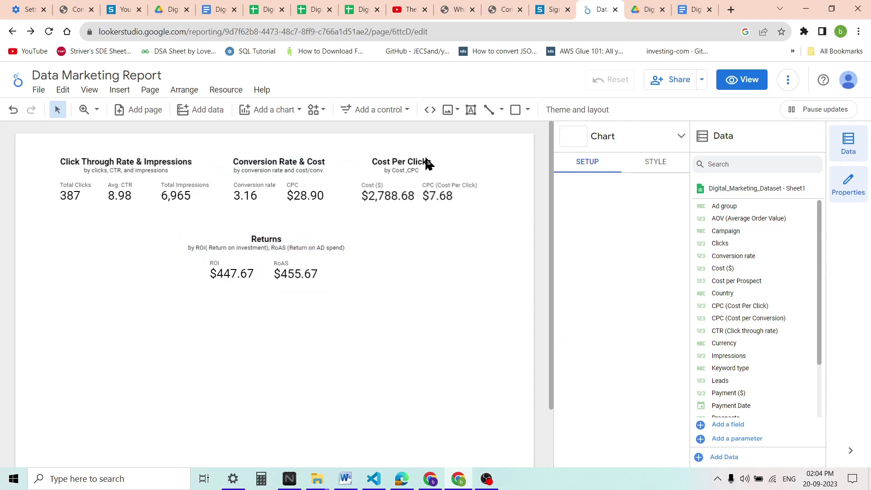
{"action": "left_click", "coordinate": [412, 160]}
{"action": "left_click_drag", "start_coordinate": [418, 154], "coordinate": [432, 154]}
{"action": "left_click", "coordinate": [454, 255]}
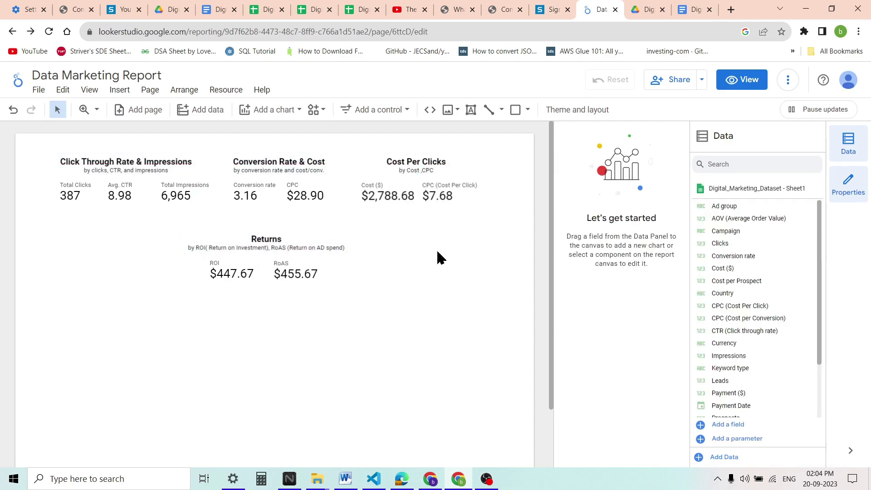
Draw a rectangle covering the whole Click Through Rate & Impressions group, keeping its default grey background.
{"action": "left_click", "coordinate": [517, 109]}
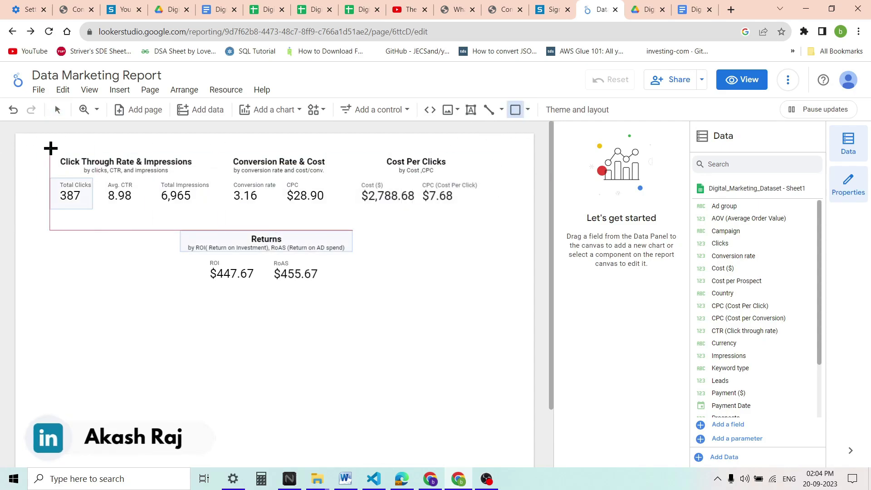
{"action": "left_click_drag", "start_coordinate": [212, 222], "coordinate": [216, 216]}
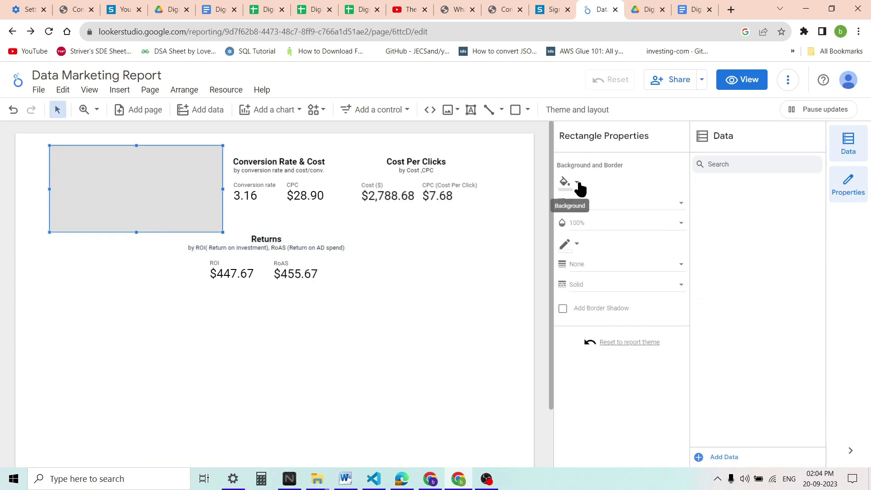
{"action": "left_click", "coordinate": [633, 229]}
{"action": "left_click", "coordinate": [807, 276]}
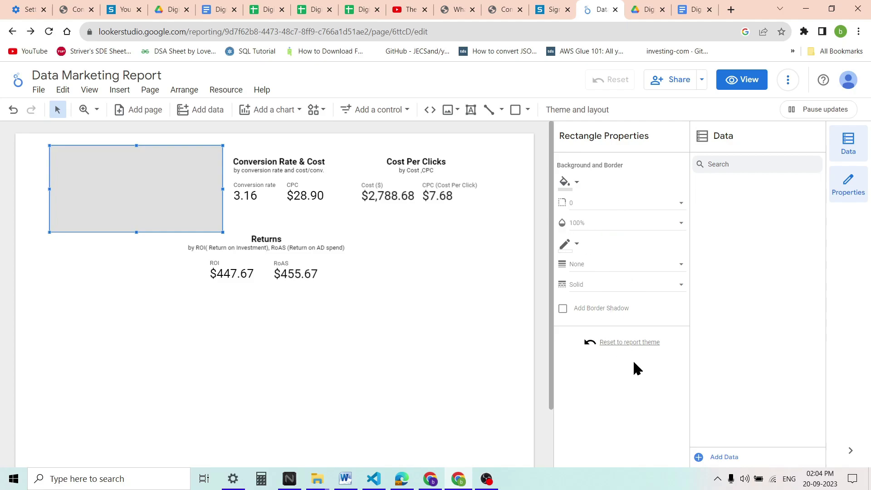
Send the rectangle to the back behind the Click Through Rate & Impressions group and shrink it to fit the group.
{"action": "right_click", "coordinate": [178, 178]}
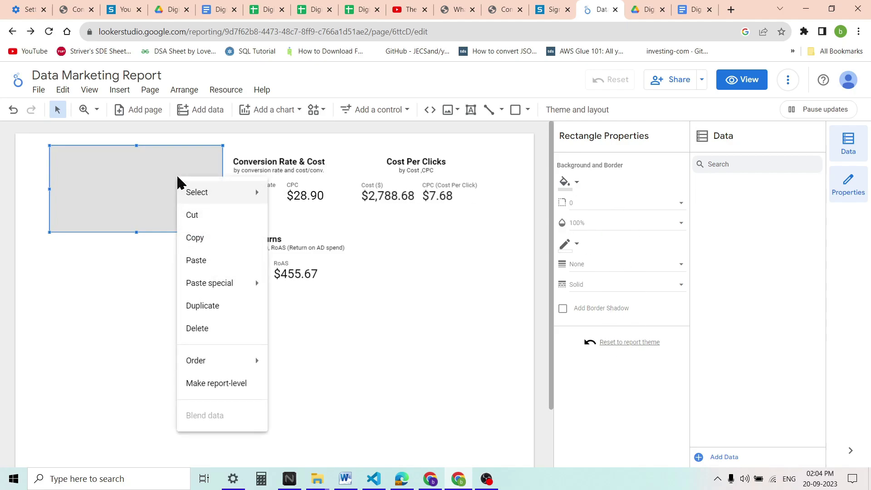
{"action": "mouse_move", "coordinate": [235, 363]}
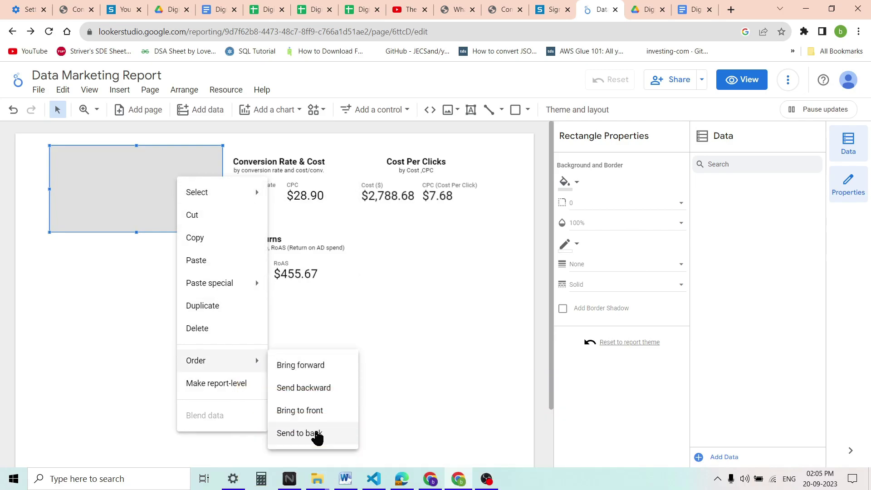
{"action": "left_click", "coordinate": [317, 434]}
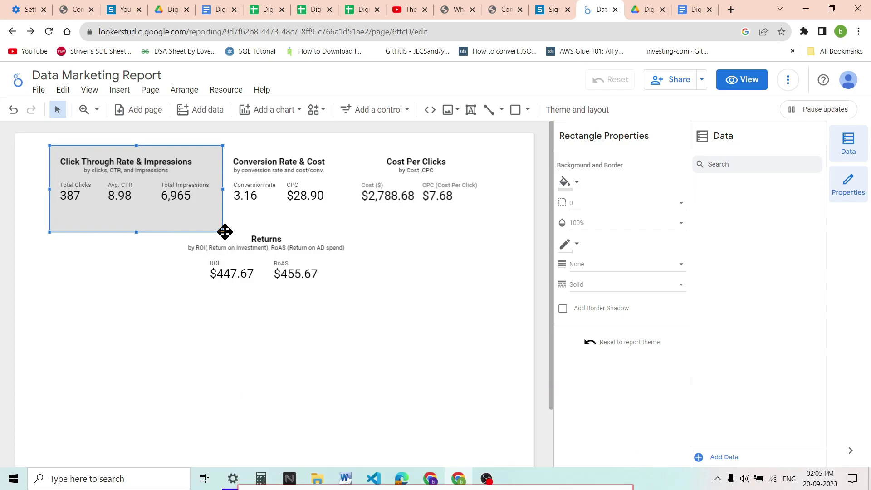
{"action": "left_click_drag", "start_coordinate": [222, 231], "coordinate": [216, 215]}
{"action": "left_click", "coordinate": [185, 175]}
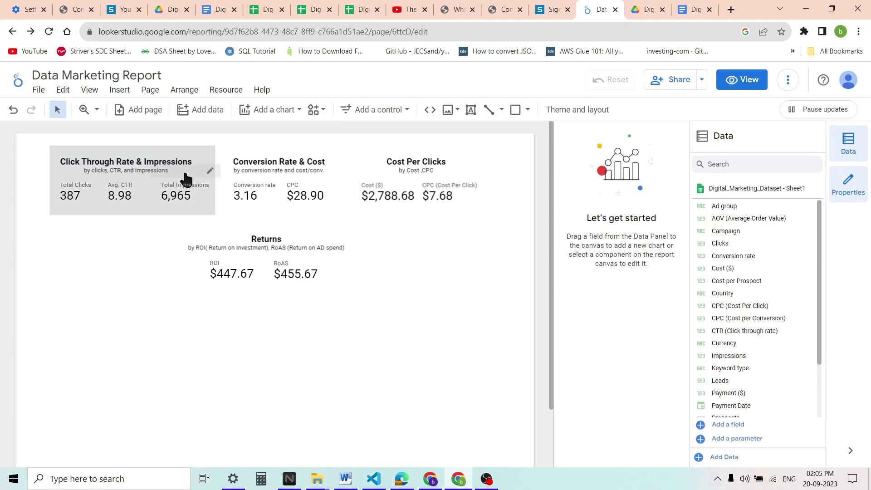
Paste two copies of the Click Through Rate & Impressions background rectangle and place one over the Returns group.
{"action": "left_click", "coordinate": [205, 148]}
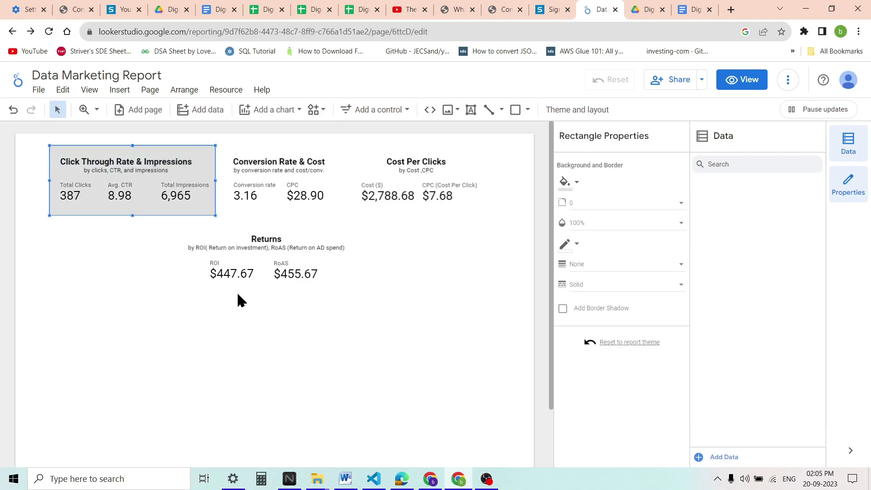
{"action": "key", "text": "ctrl+c"}
{"action": "key", "text": "ctrl+v"}
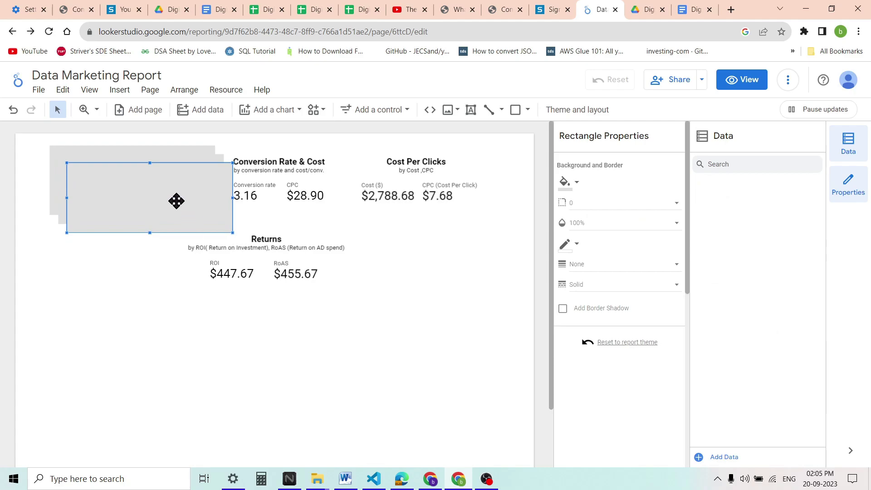
{"action": "left_click_drag", "start_coordinate": [176, 201], "coordinate": [293, 262]}
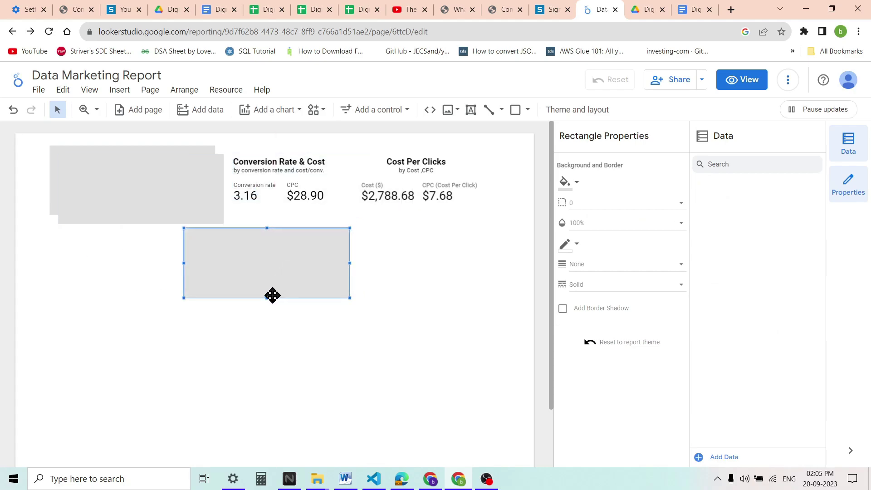
Reduce the height of the rectangle over the Returns group and send it to the back.
{"action": "left_click_drag", "start_coordinate": [270, 296], "coordinate": [266, 291]}
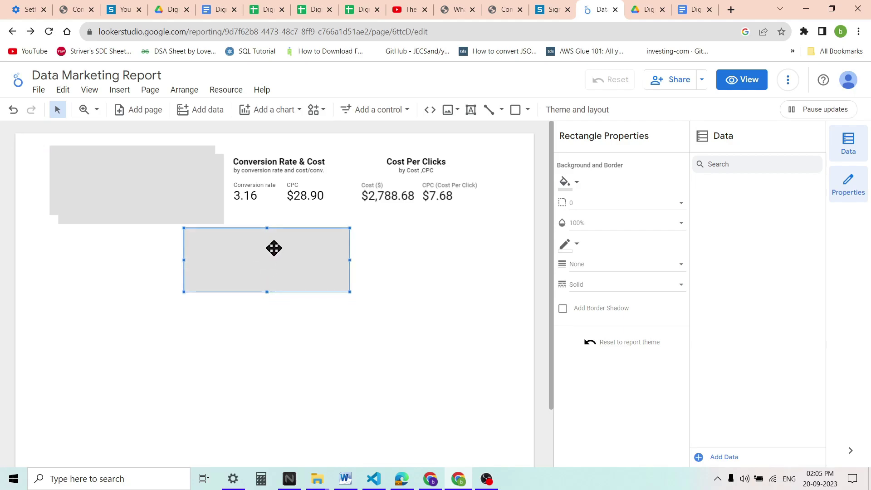
{"action": "right_click", "coordinate": [274, 247]}
{"action": "mouse_move", "coordinate": [313, 401]}
{"action": "left_click", "coordinate": [384, 393]}
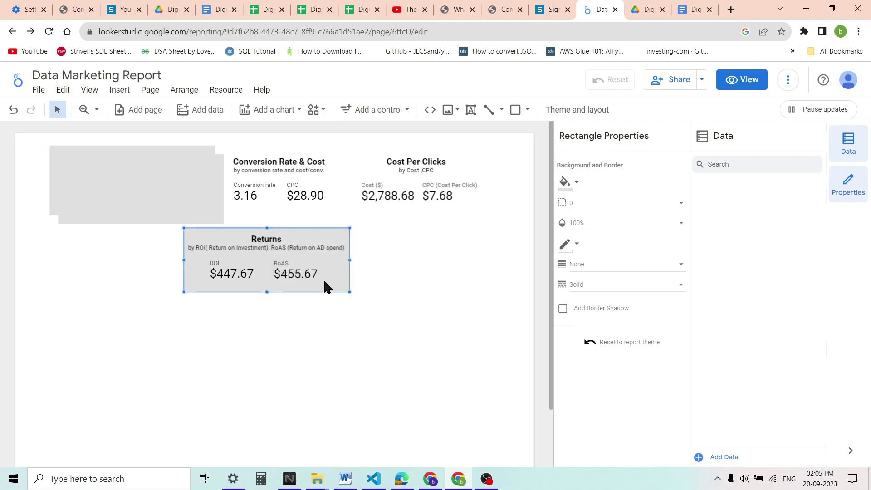
Move the other rectangle copy over the Conversion Rate & Cost group and send it to the back.
{"action": "left_click_drag", "start_coordinate": [152, 161], "coordinate": [292, 173]}
{"action": "right_click", "coordinate": [330, 163]}
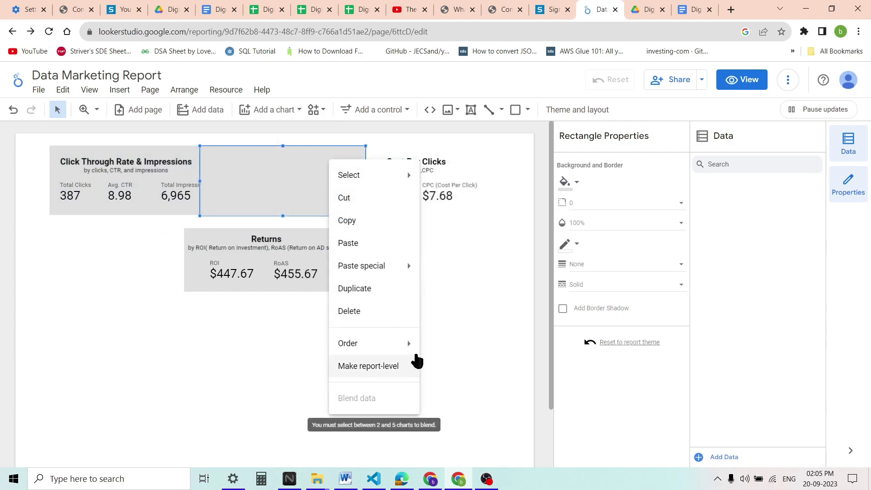
{"action": "mouse_move", "coordinate": [396, 355]}
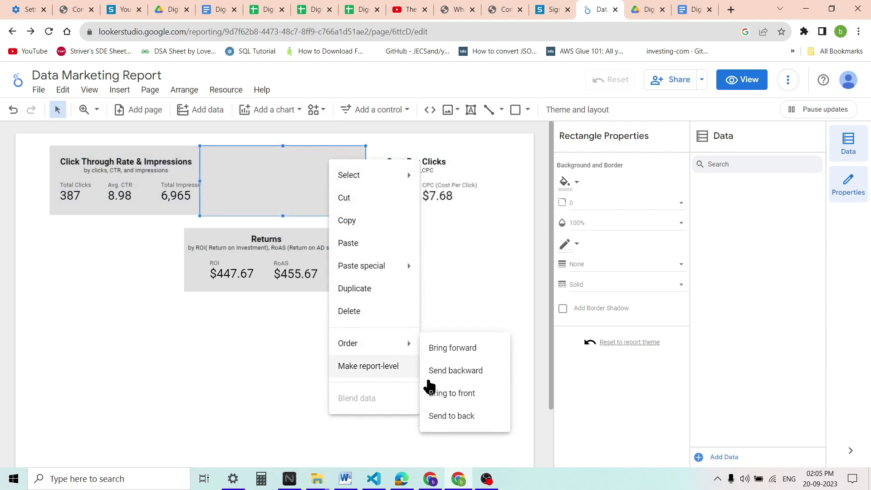
{"action": "left_click", "coordinate": [459, 423]}
{"action": "left_click", "coordinate": [437, 290]}
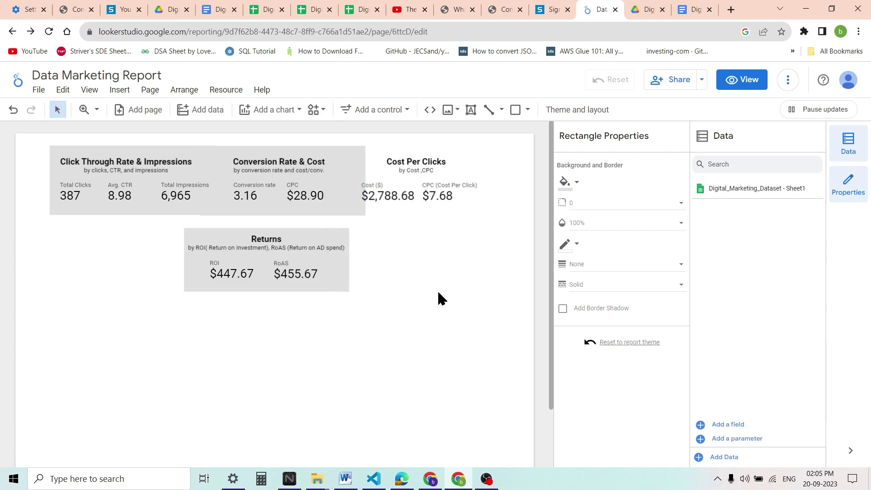
Paste another copy of the rectangle, place it over the Cost Per Clicks group, and send it to the back.
{"action": "left_click", "coordinate": [357, 154]}
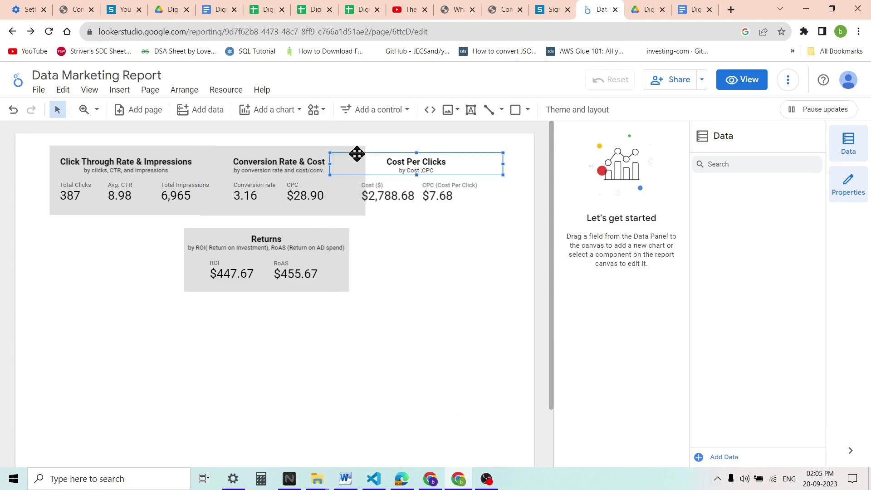
{"action": "left_click", "coordinate": [422, 313]}
{"action": "key", "text": "ctrl+z"}
{"action": "left_click_drag", "start_coordinate": [159, 196], "coordinate": [433, 186]}
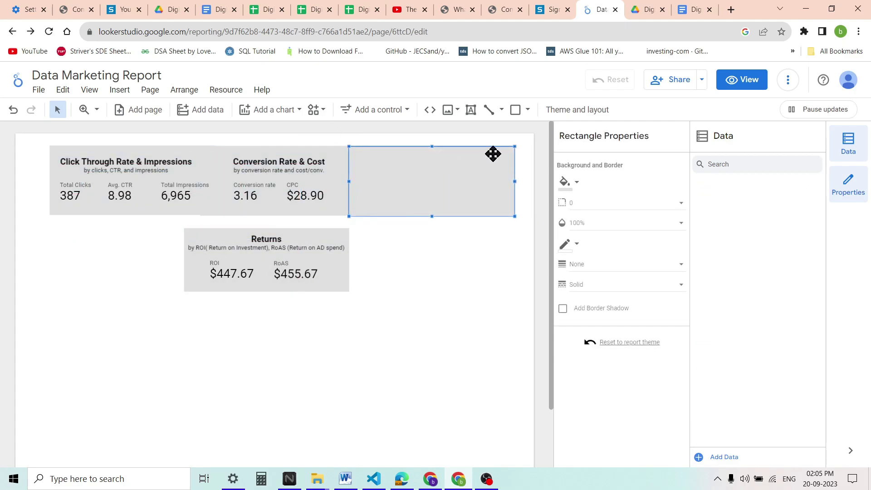
{"action": "right_click", "coordinate": [488, 164]}
{"action": "mouse_move", "coordinate": [568, 346]}
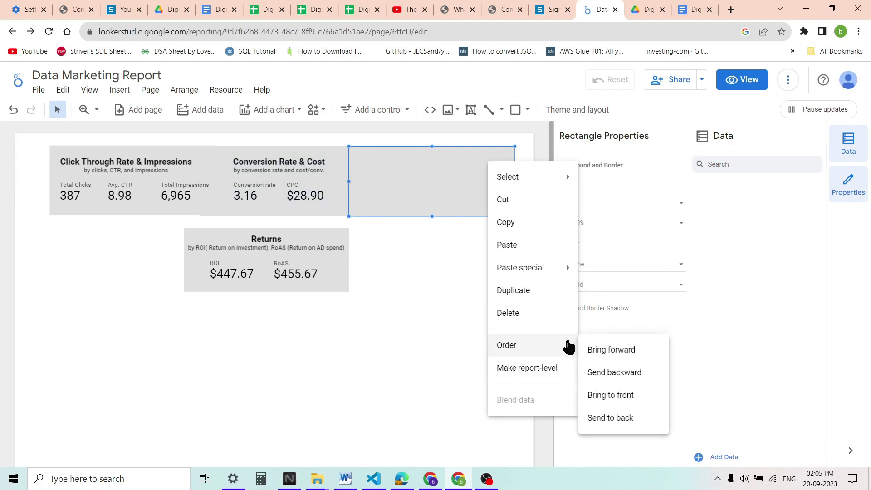
{"action": "left_click", "coordinate": [633, 414]}
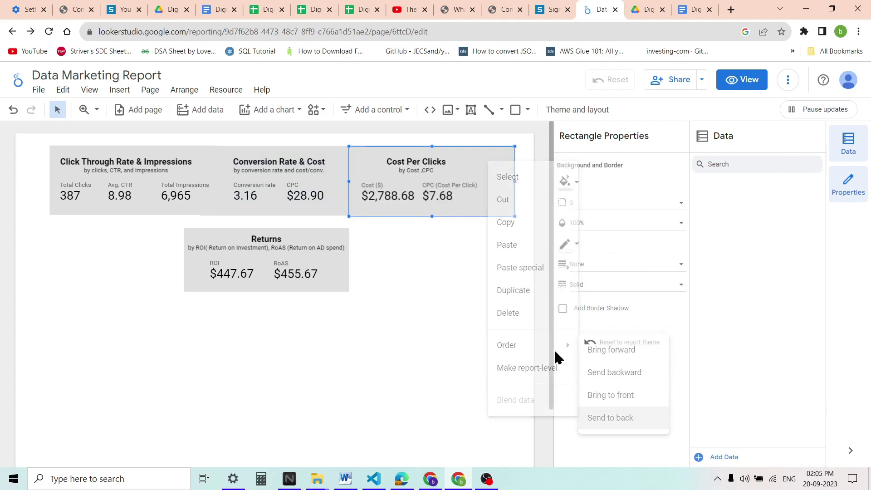
Narrow the Conversion Rate & Cost background rectangle from both sides so it fits its group with gaps to the neighbouring rectangles.
{"action": "left_click", "coordinate": [211, 158]}
{"action": "left_click", "coordinate": [143, 152]}
{"action": "left_click", "coordinate": [213, 177]}
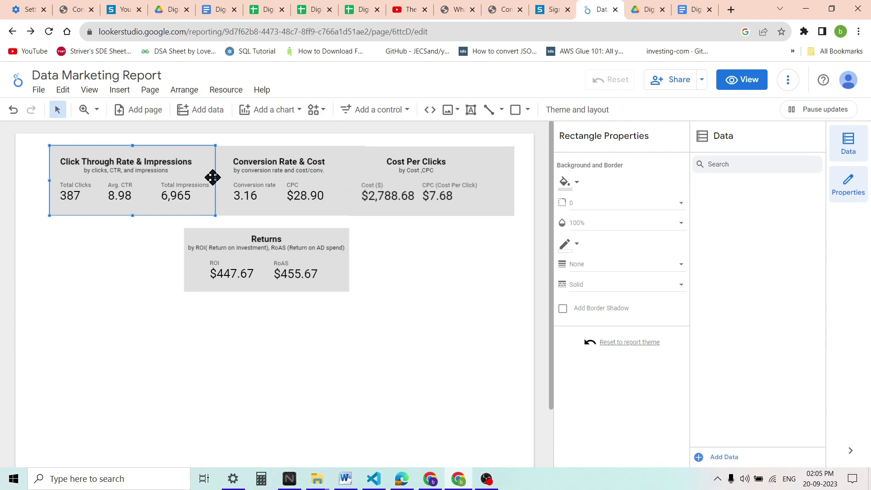
{"action": "left_click", "coordinate": [239, 149]}
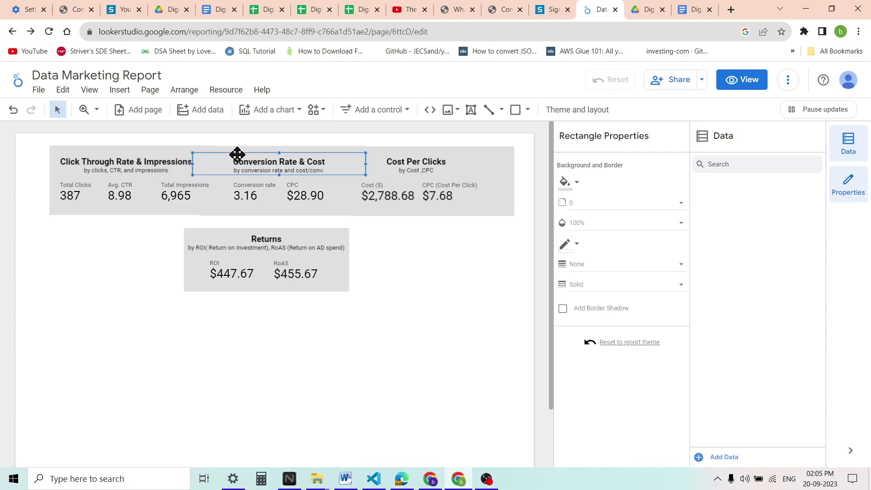
{"action": "left_click", "coordinate": [236, 201]}
{"action": "left_click", "coordinate": [261, 212]}
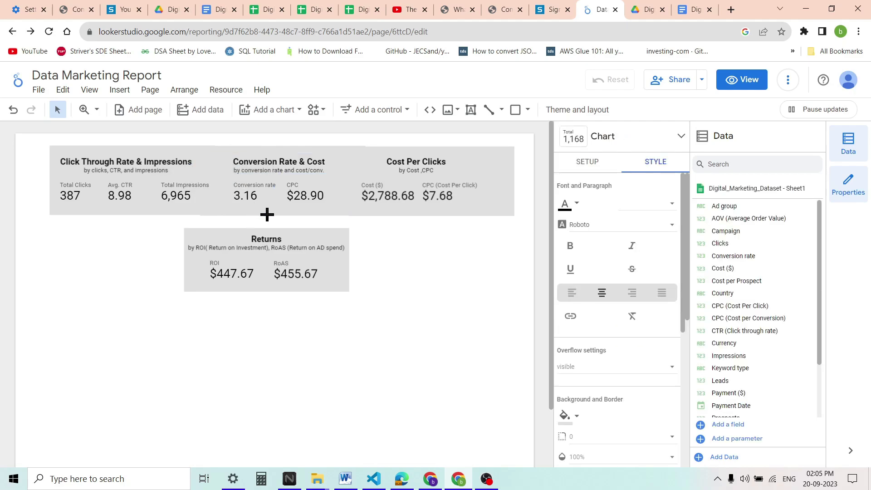
{"action": "left_click", "coordinate": [307, 210]}
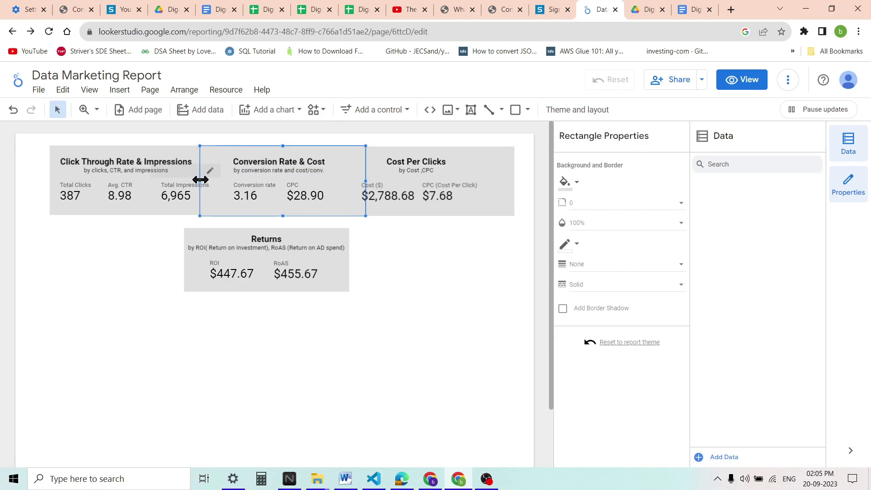
{"action": "left_click_drag", "start_coordinate": [200, 180], "coordinate": [223, 182]}
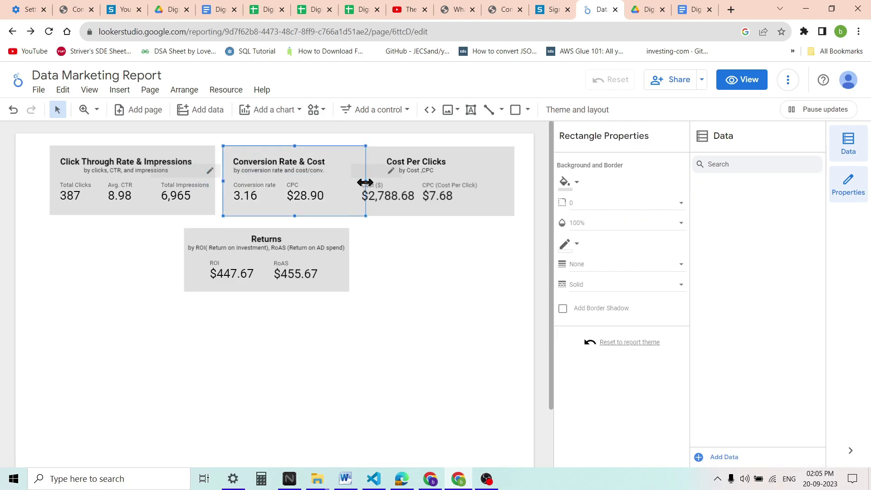
{"action": "left_click_drag", "start_coordinate": [366, 182], "coordinate": [341, 189]}
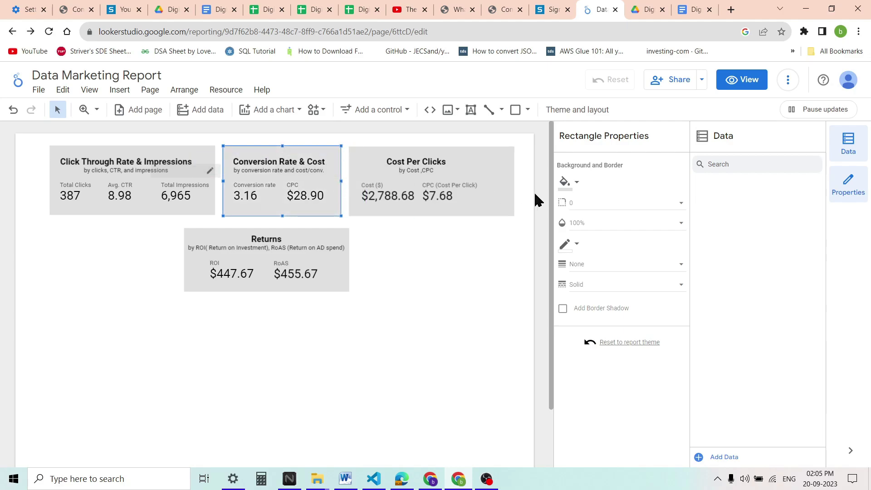
Narrow the Cost Per Clicks background rectangle from its right side to fit its scorecards.
{"action": "left_click", "coordinate": [509, 179]}
{"action": "left_click_drag", "start_coordinate": [513, 178], "coordinate": [484, 182]}
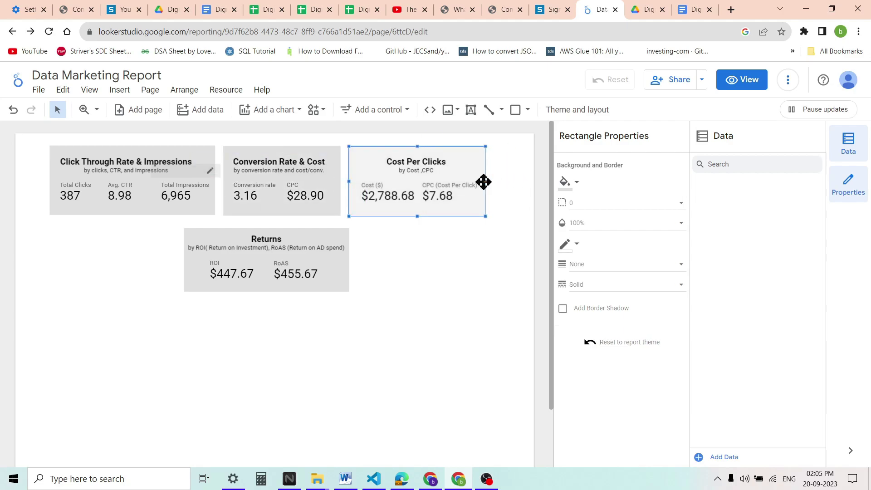
{"action": "left_click", "coordinate": [438, 289]}
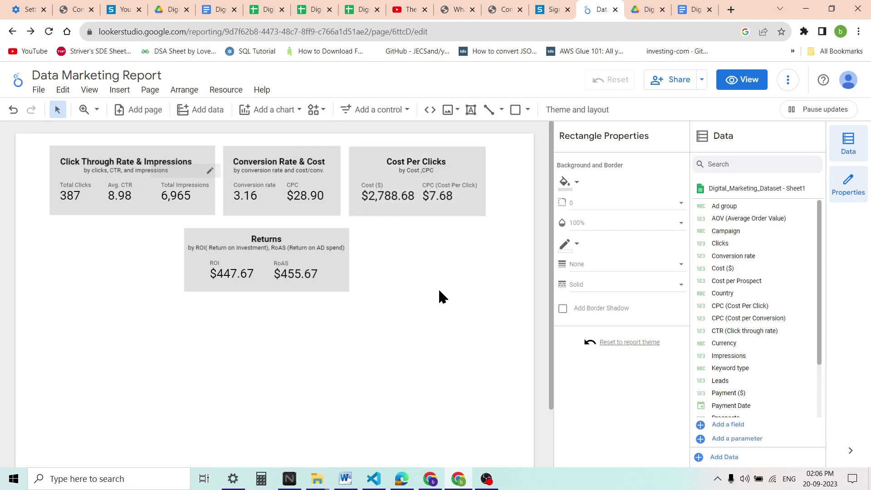
Widen the Returns background rectangle on both sides so its subtitle has more margin.
{"action": "left_click", "coordinate": [241, 231]}
{"action": "left_click", "coordinate": [194, 182]}
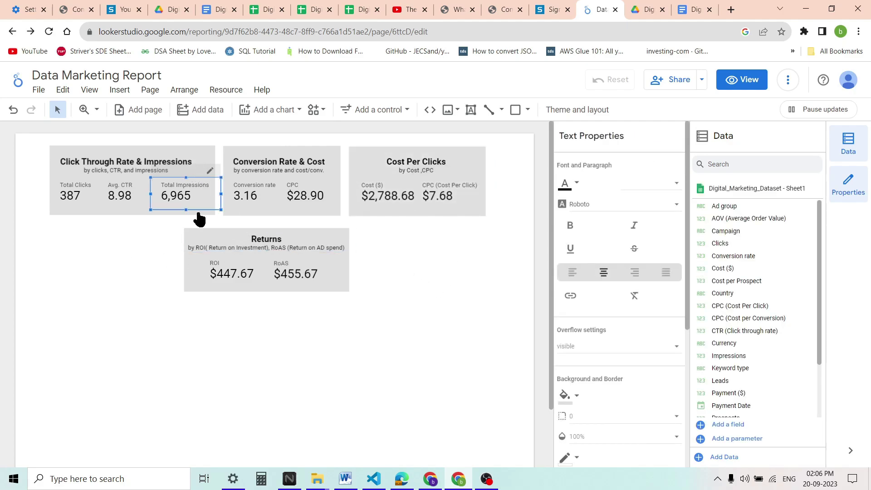
{"action": "left_click", "coordinate": [250, 216]}
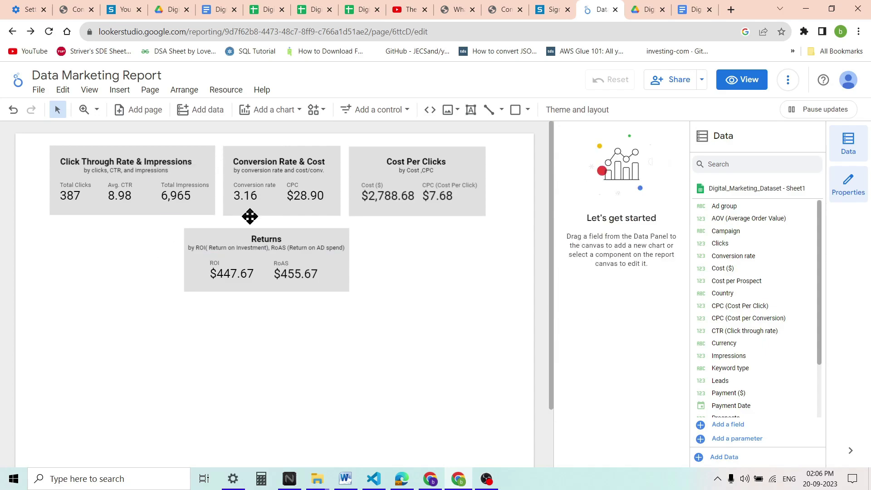
{"action": "left_click", "coordinate": [345, 289]}
{"action": "left_click_drag", "start_coordinate": [349, 262], "coordinate": [371, 262]}
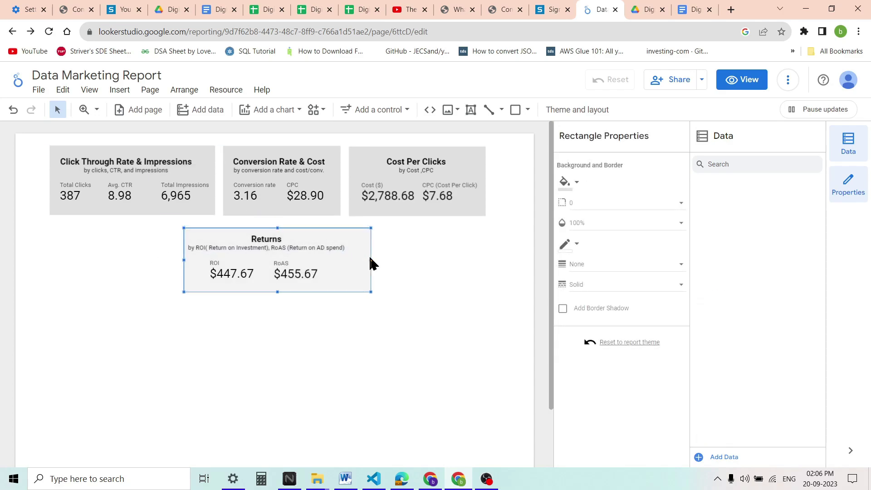
{"action": "left_click_drag", "start_coordinate": [184, 259], "coordinate": [175, 261]}
{"action": "left_click", "coordinate": [411, 257]}
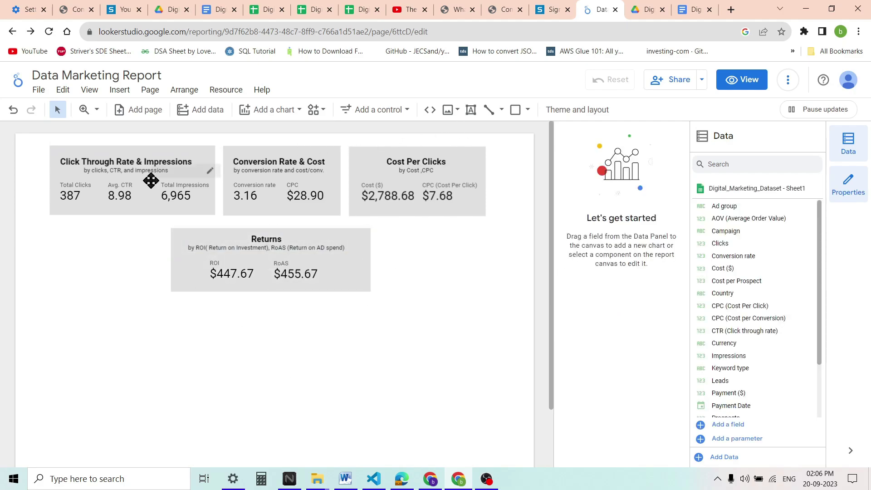
Set the corner radius of the Click Through Rate & Impressions background rectangle to 4.
{"action": "left_click", "coordinate": [181, 149]}
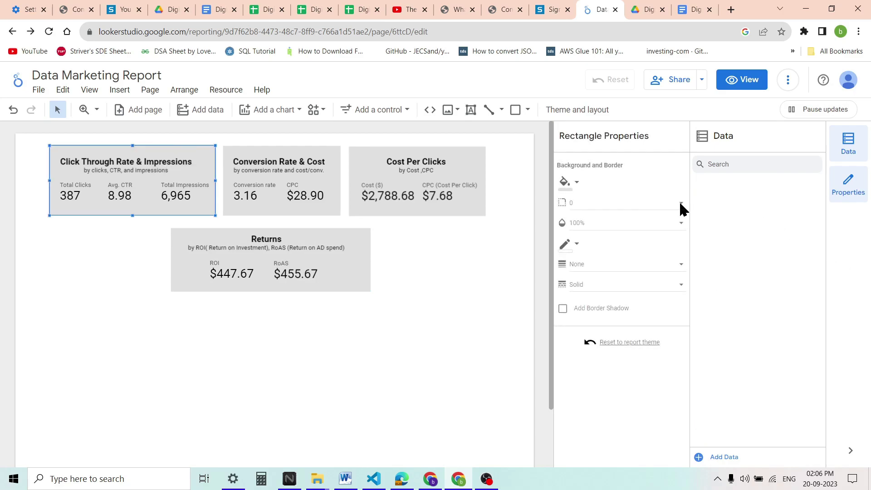
{"action": "left_click", "coordinate": [669, 209]}
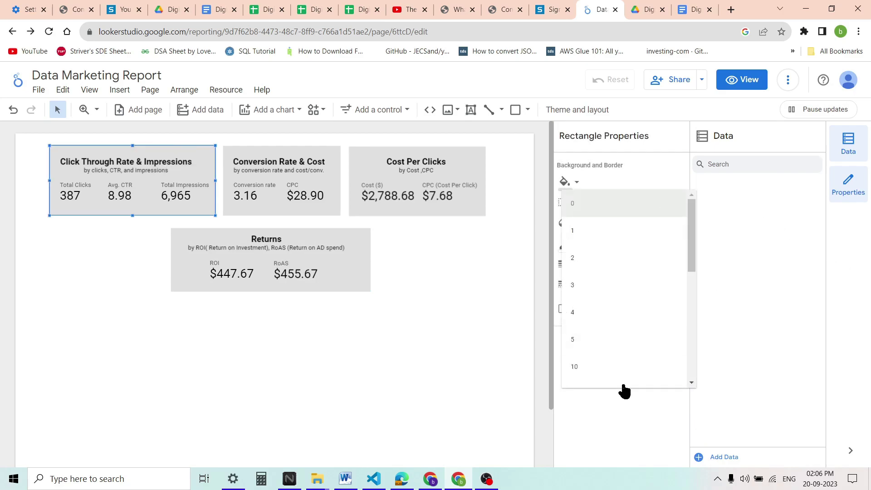
{"action": "left_click", "coordinate": [601, 319]}
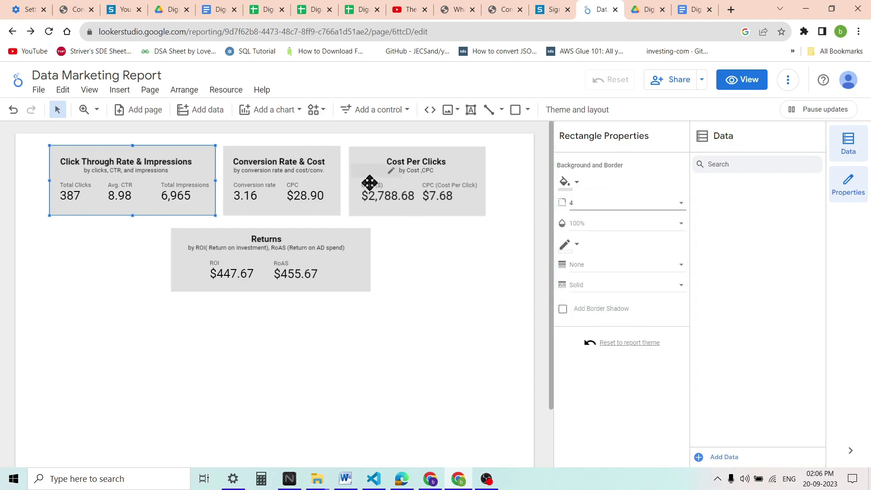
{"action": "left_click", "coordinate": [322, 155]}
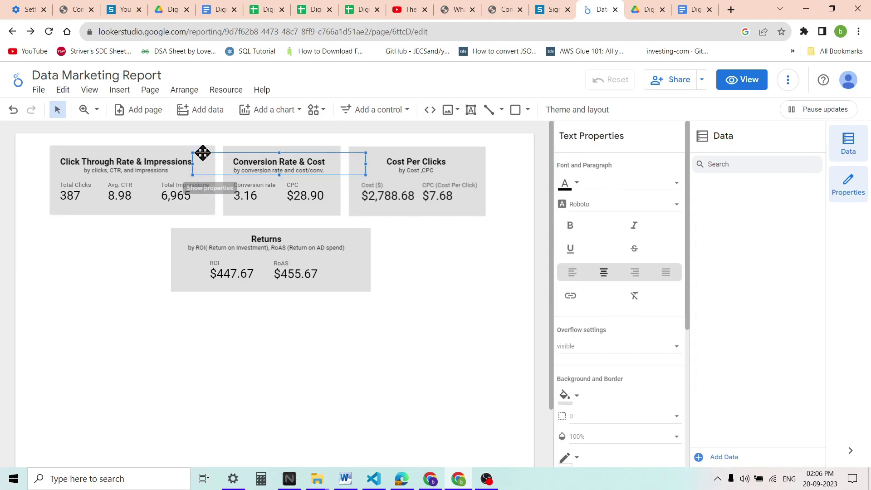
Set the corner radius of the Click Through Rate & Impressions background rectangle to 10.
{"action": "left_click", "coordinate": [143, 153]}
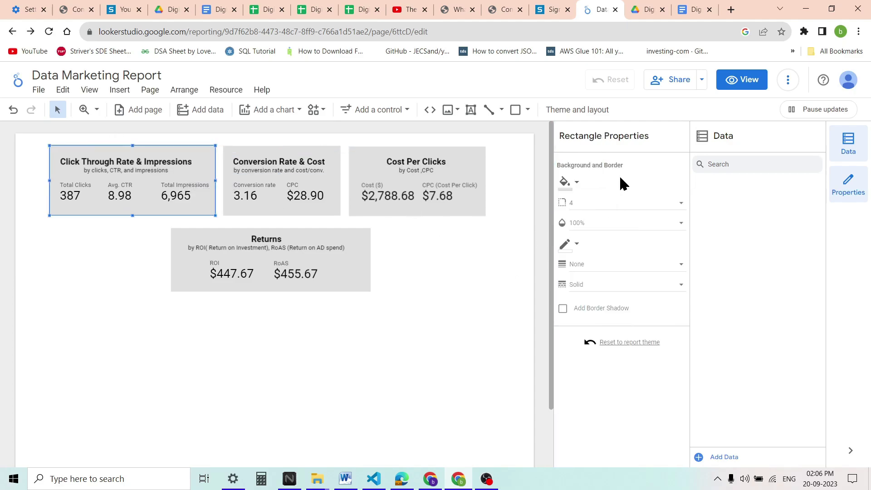
{"action": "left_click", "coordinate": [593, 208]}
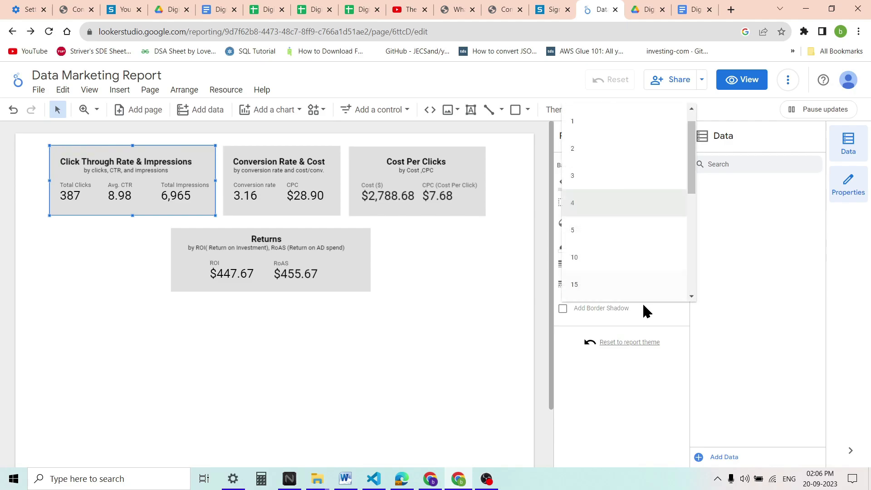
{"action": "left_click", "coordinate": [606, 258]}
Set the corner radius of the Conversion Rate & Cost and Cost Per Clicks background rectangles to 10.
{"action": "left_click", "coordinate": [325, 156]}
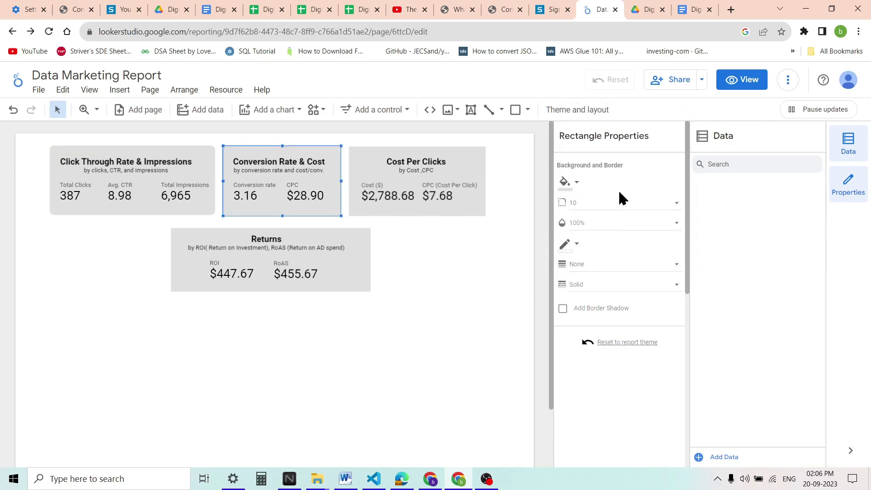
{"action": "left_click", "coordinate": [637, 210]}
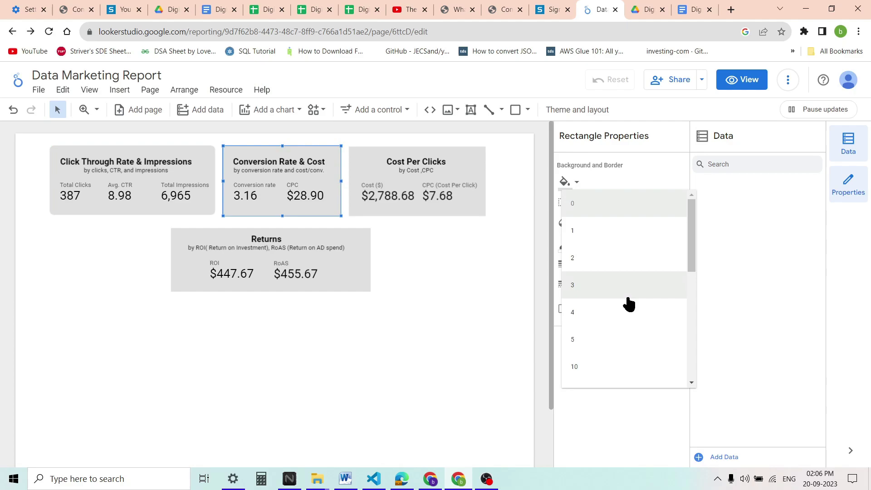
{"action": "left_click", "coordinate": [611, 376]}
{"action": "left_click", "coordinate": [478, 155]}
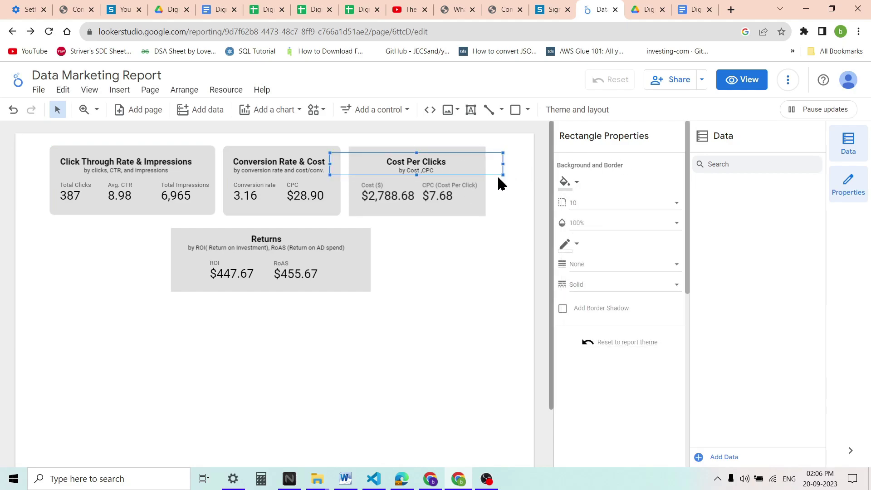
{"action": "left_click", "coordinate": [472, 151]}
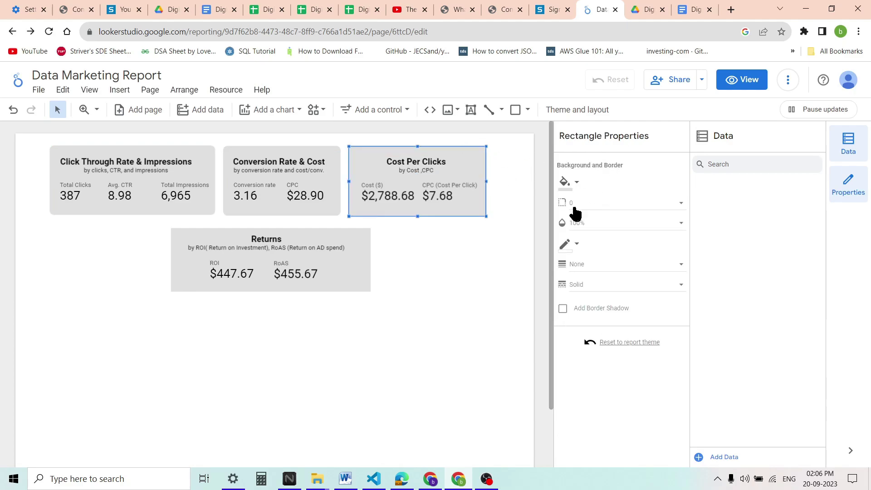
{"action": "left_click", "coordinate": [601, 212]}
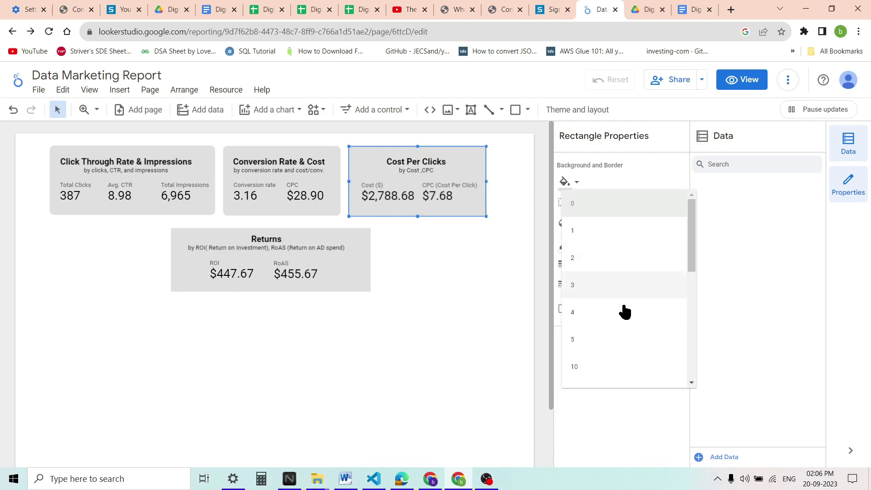
{"action": "left_click", "coordinate": [613, 366]}
Set the corner radius of the Returns background rectangle to 10 and narrow it slightly from its right side.
{"action": "left_click", "coordinate": [358, 234]}
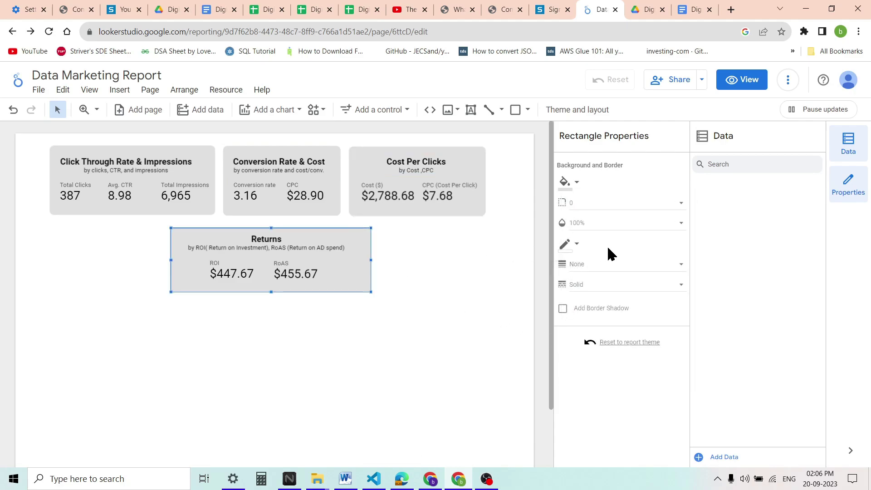
{"action": "left_click", "coordinate": [605, 211]}
{"action": "left_click", "coordinate": [613, 363]}
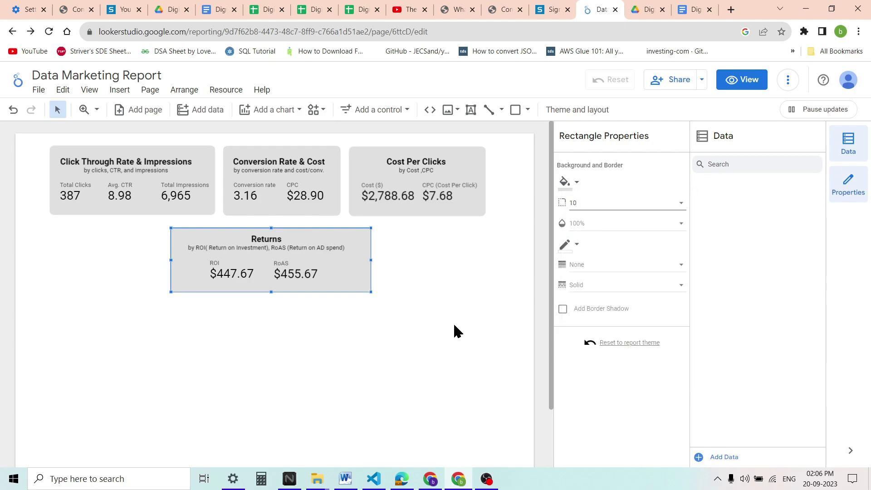
{"action": "left_click", "coordinate": [458, 332]}
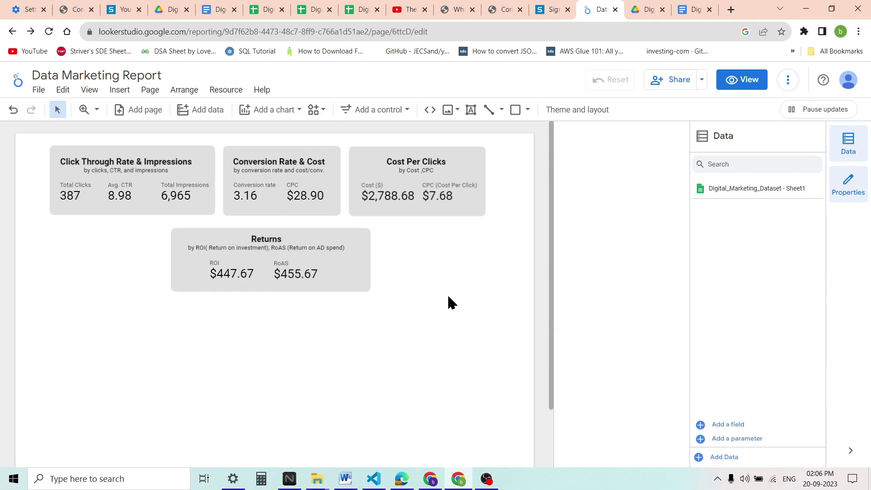
{"action": "left_click", "coordinate": [355, 264]}
{"action": "left_click_drag", "start_coordinate": [371, 260], "coordinate": [363, 265]}
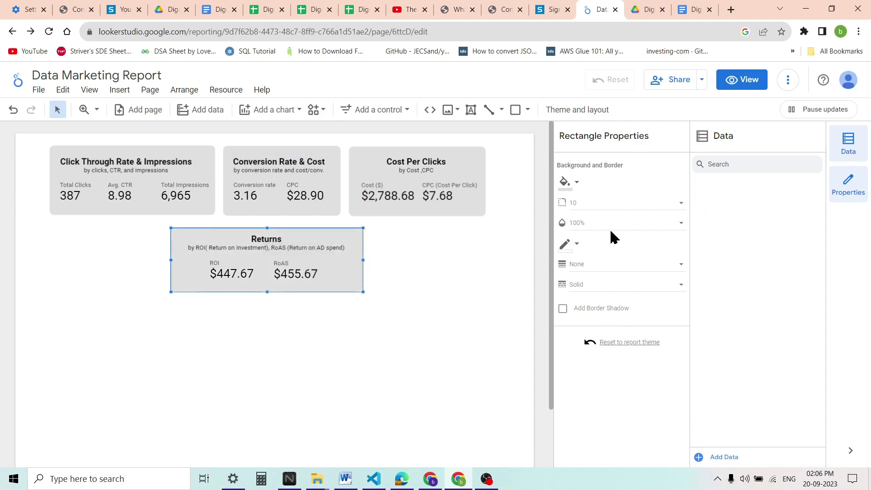
{"action": "left_click", "coordinate": [426, 308]}
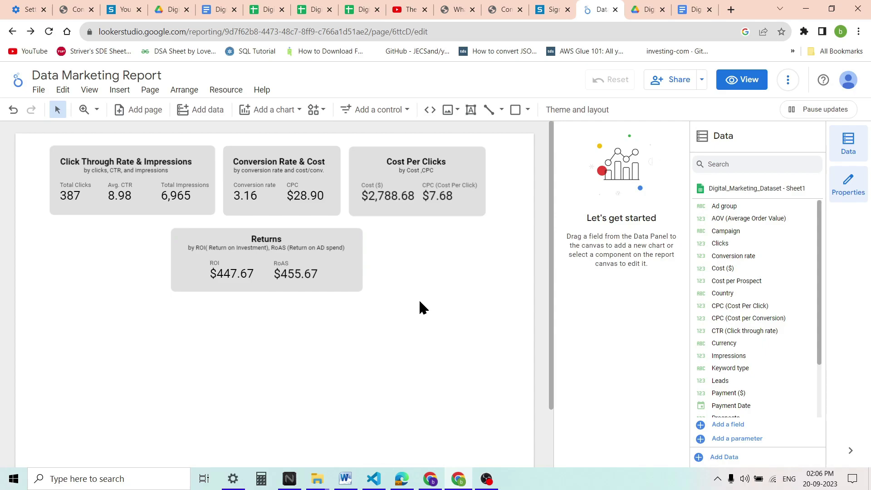
{"action": "scroll", "coordinate": [418, 298], "scroll_direction": "down", "scroll_amount": 2}
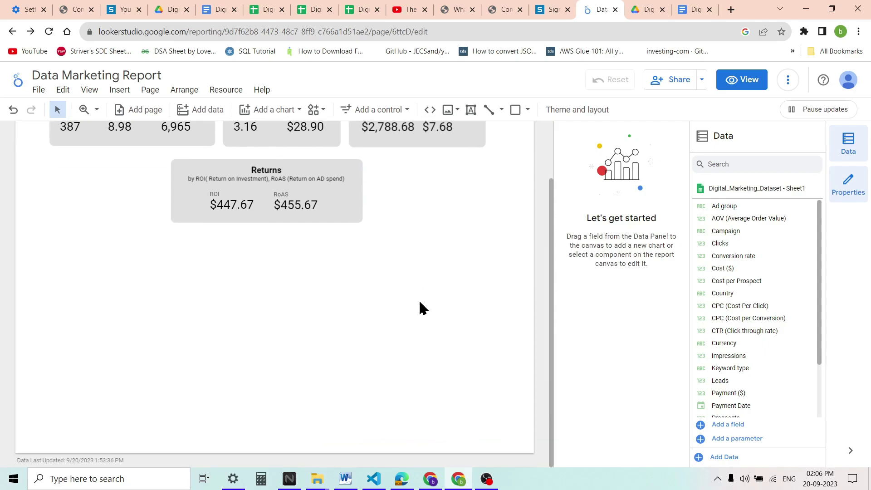
{"action": "scroll", "coordinate": [418, 298], "scroll_direction": "up", "scroll_amount": 2}
{"action": "left_click_drag", "start_coordinate": [506, 150], "coordinate": [509, 336]}
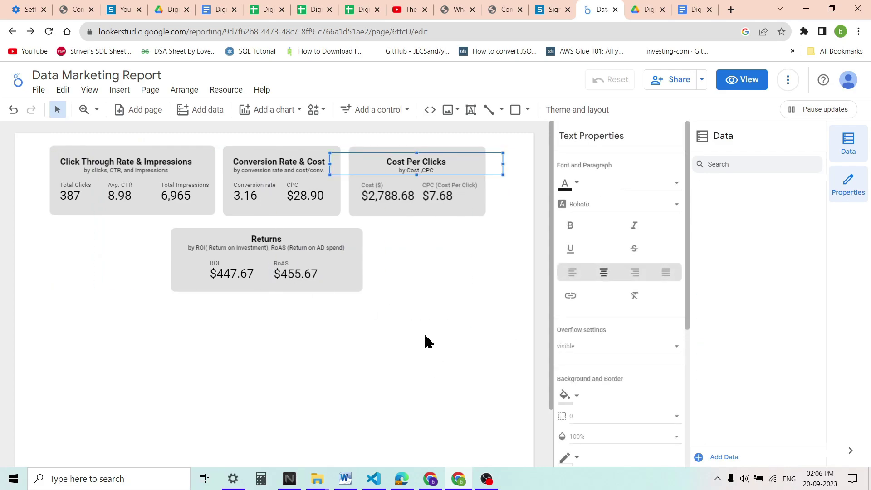
{"action": "left_click", "coordinate": [424, 274]}
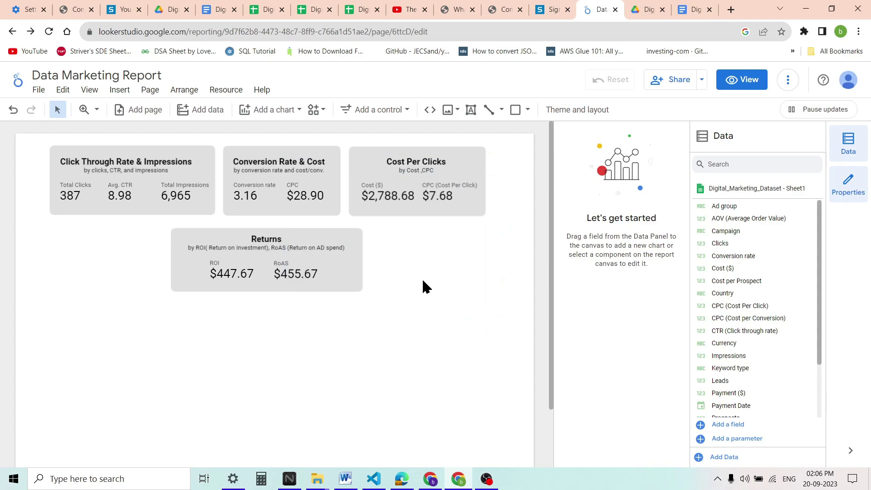